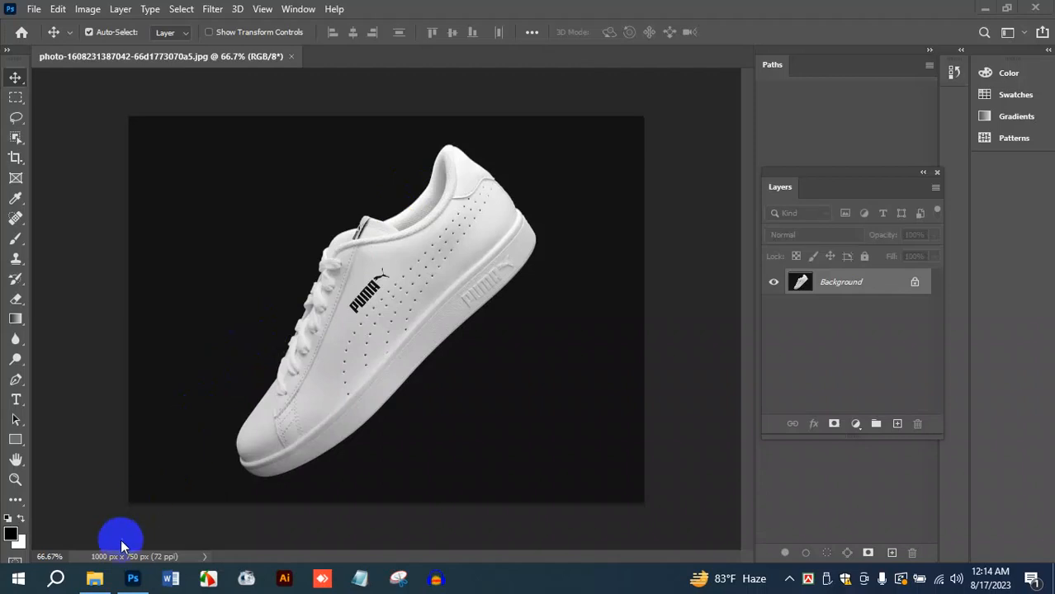
click(105, 587)
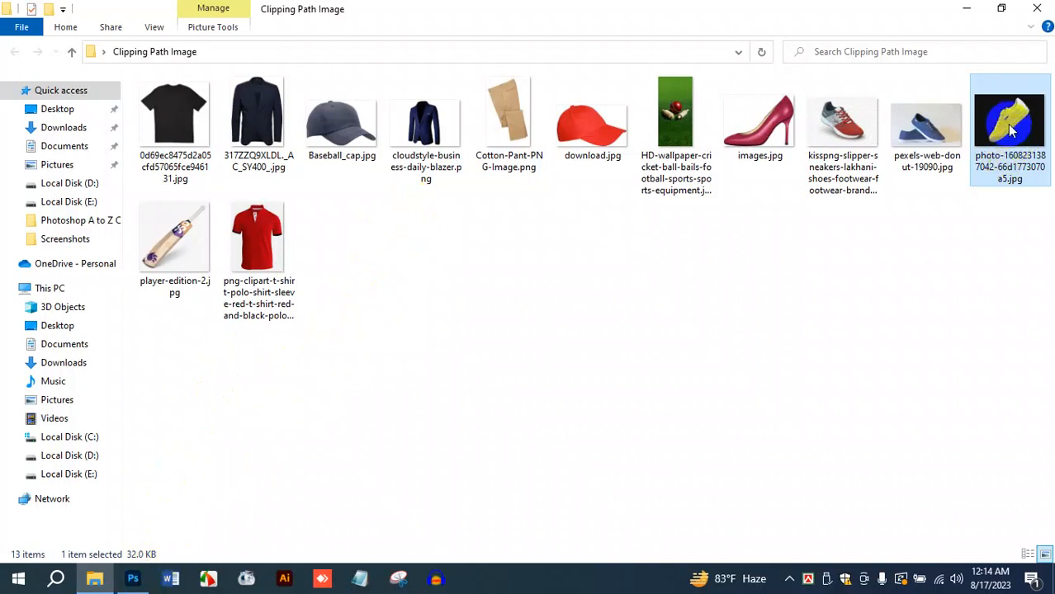
click(132, 578)
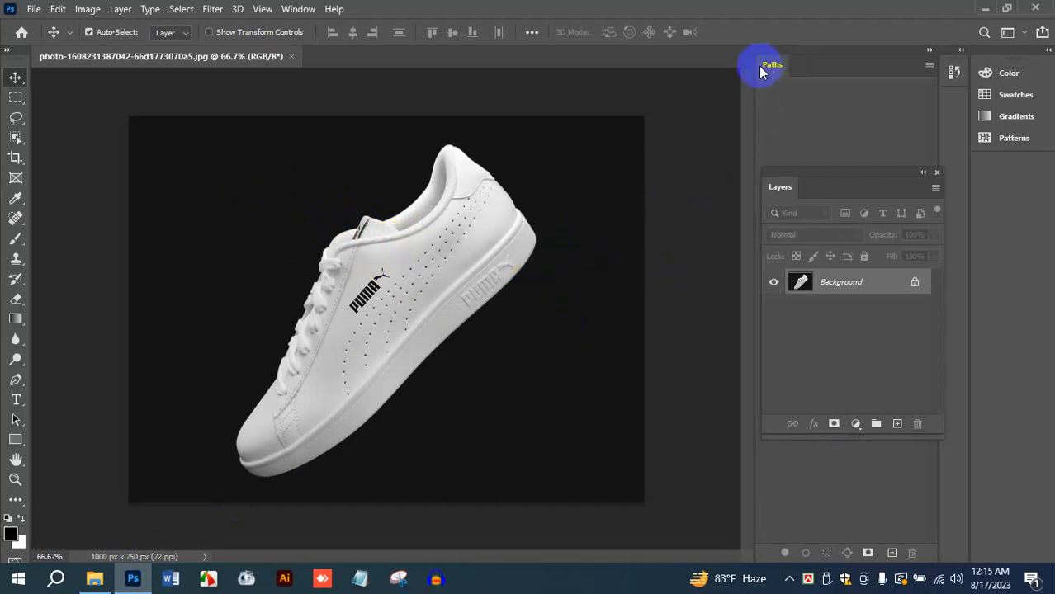
click(302, 10)
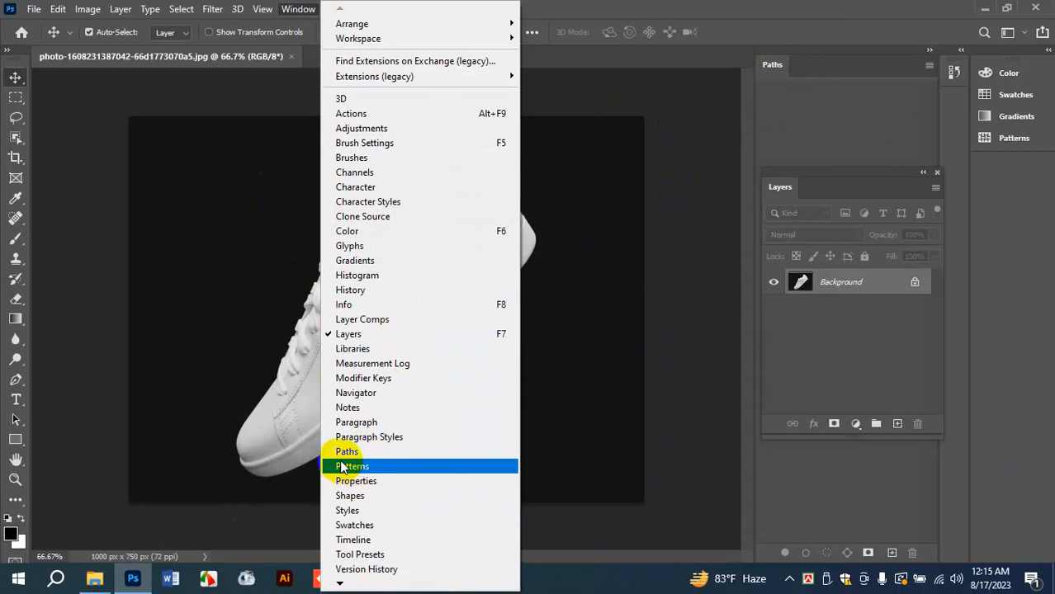
click(829, 76)
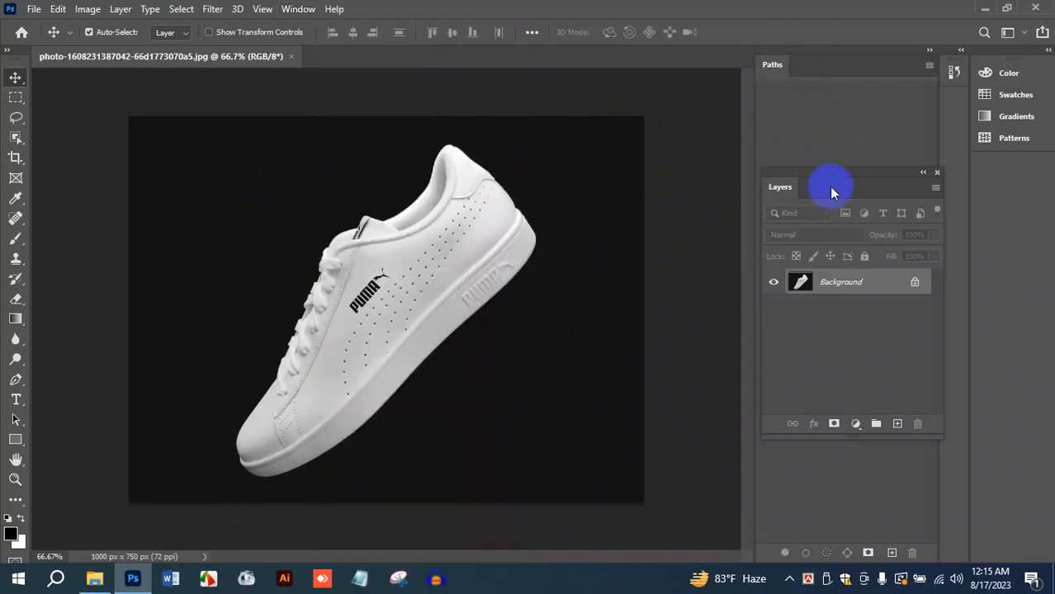
click(299, 9)
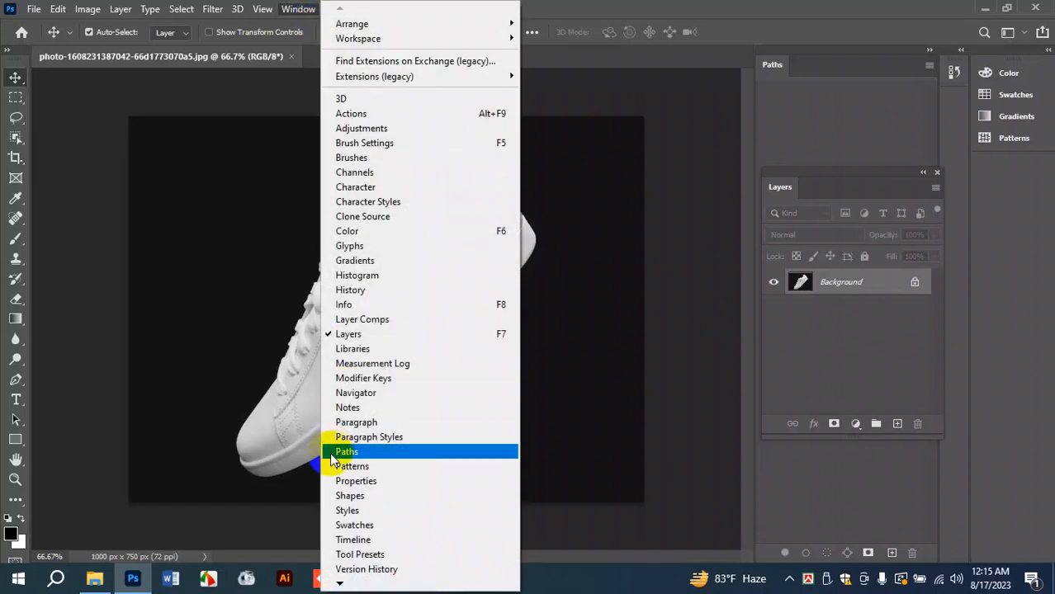
click(834, 67)
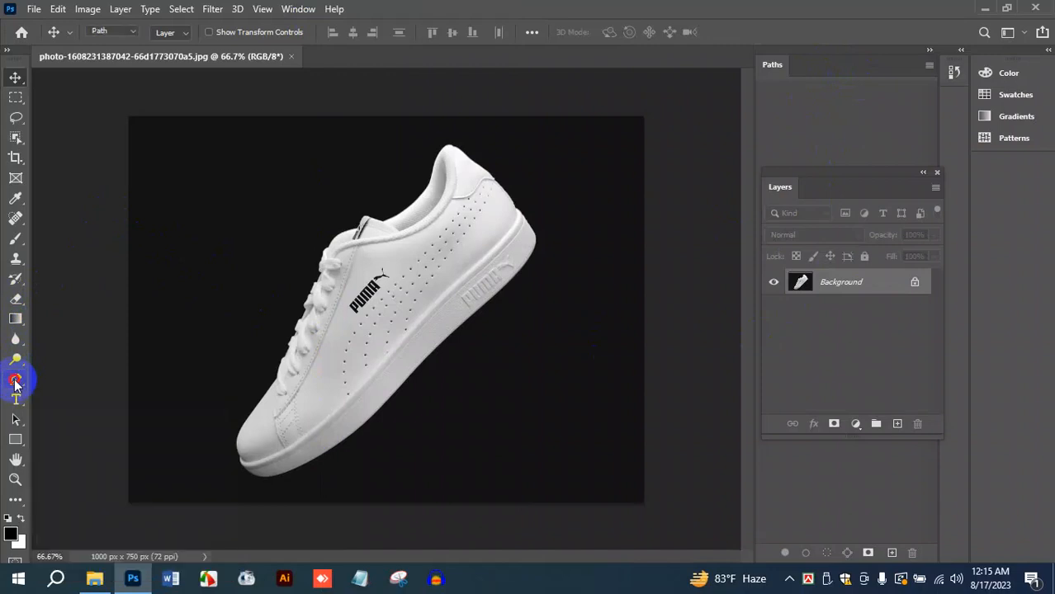
Activate the standard Pen Tool for tracing a path around the shoe
click(16, 382)
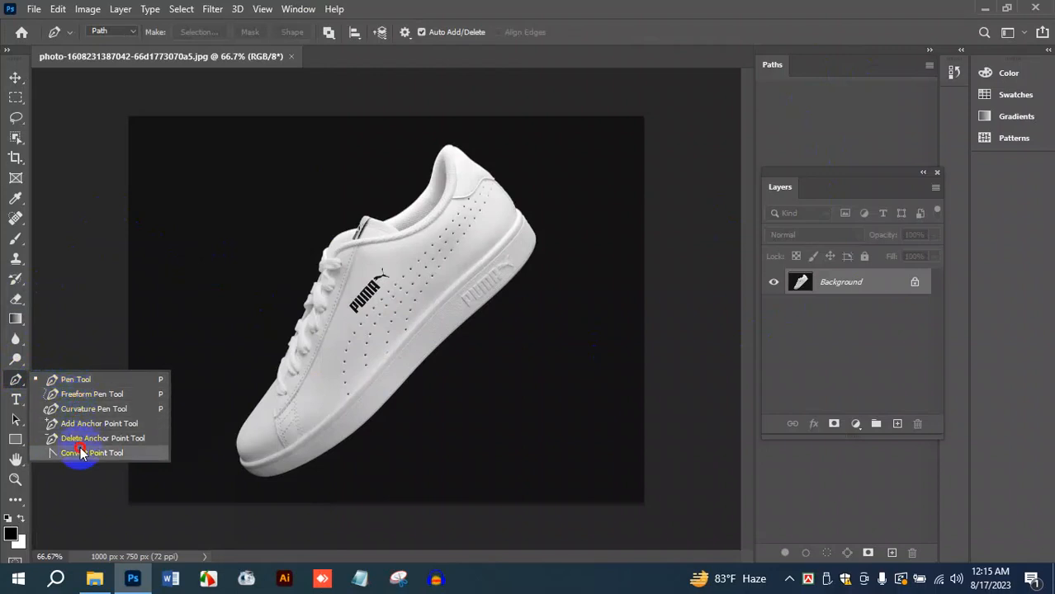
click(91, 382)
drag(19, 382, 63, 385)
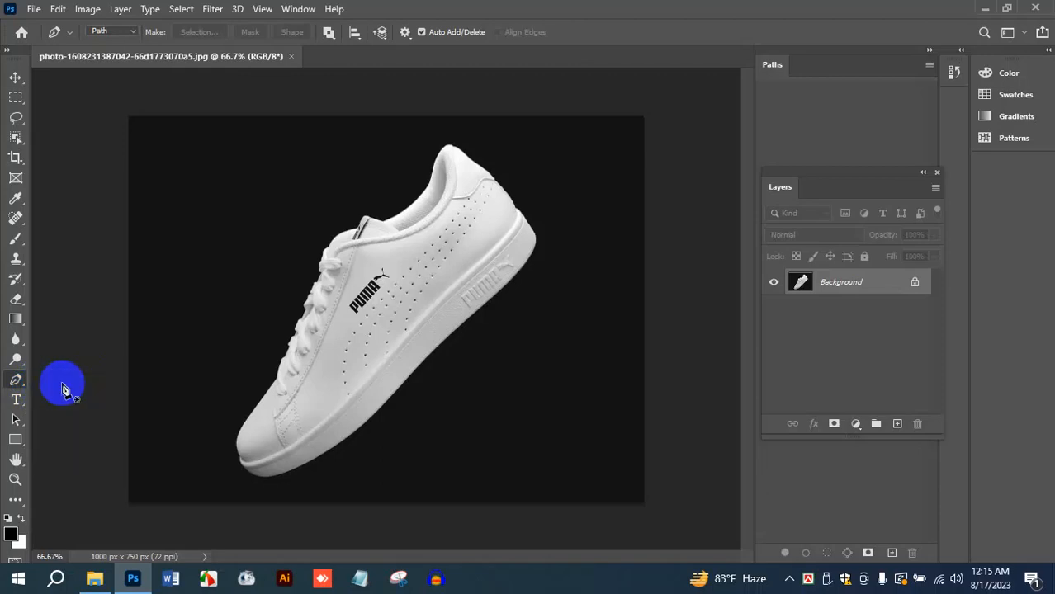
click(382, 224)
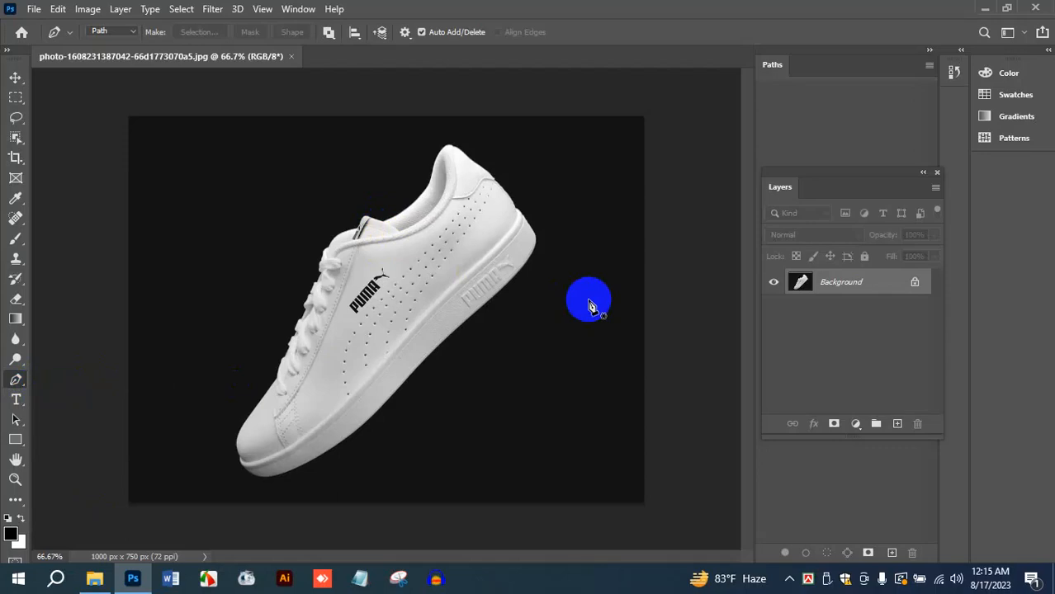
Examine the shoe's outline up close, from the collar down the heel to the back of the sole
key(ctrl+plus)
key(ctrl+plus)
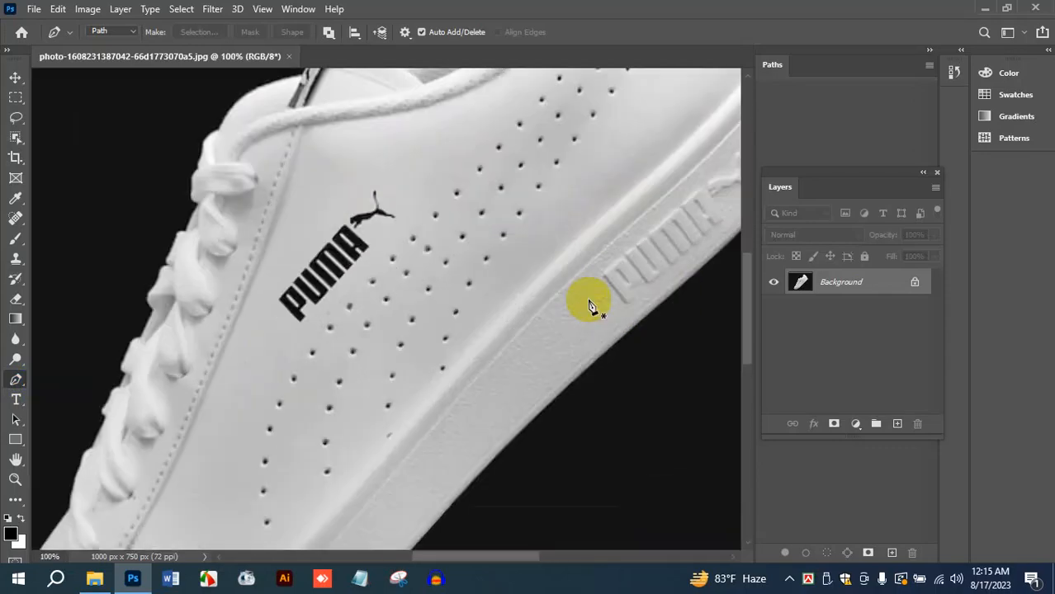
scroll(412, 313, up, 5)
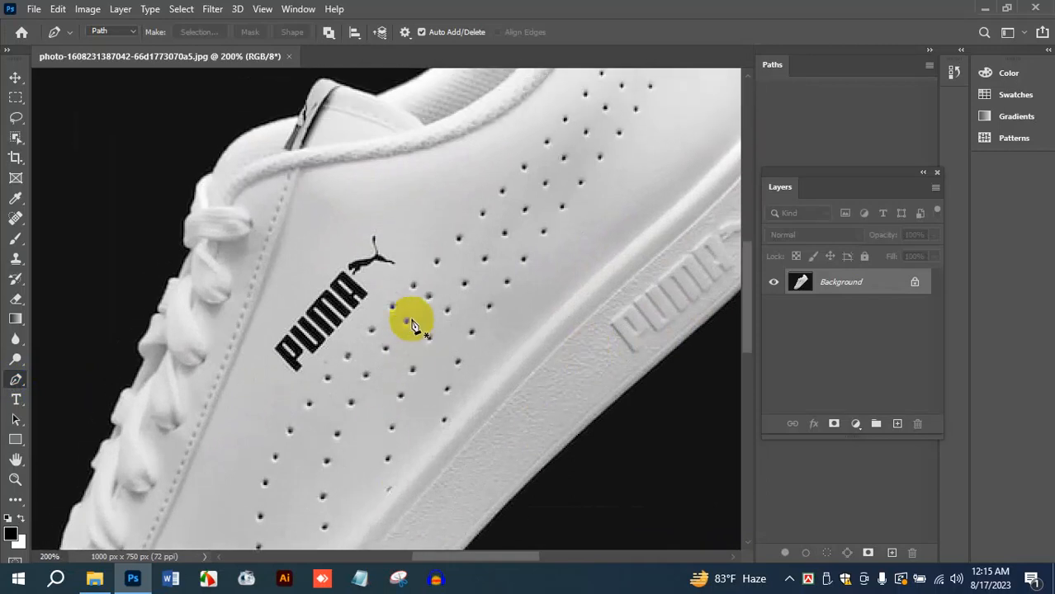
scroll(495, 264, up, 2)
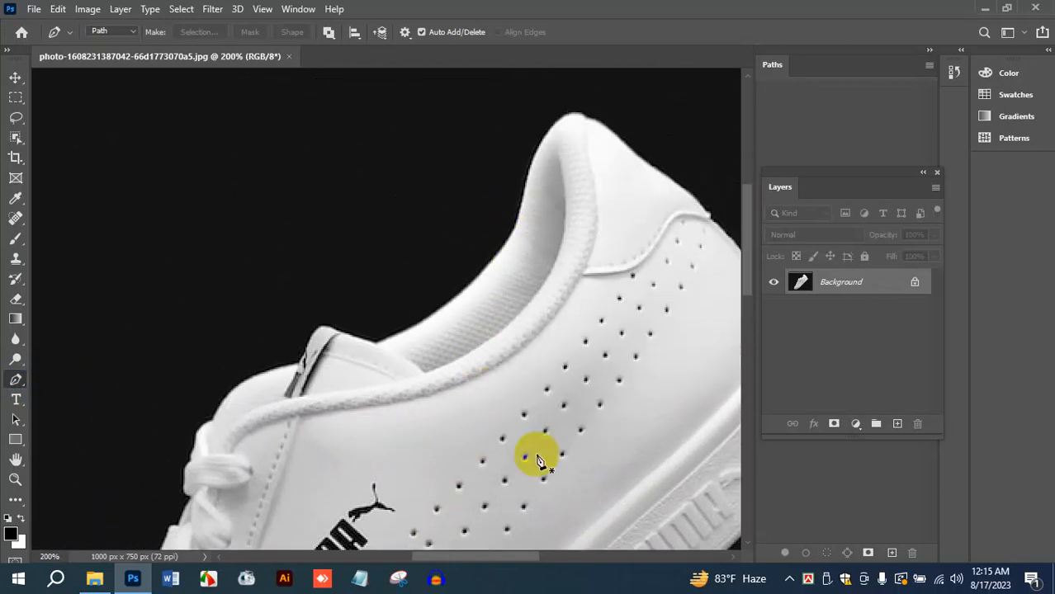
drag(499, 564, 530, 557)
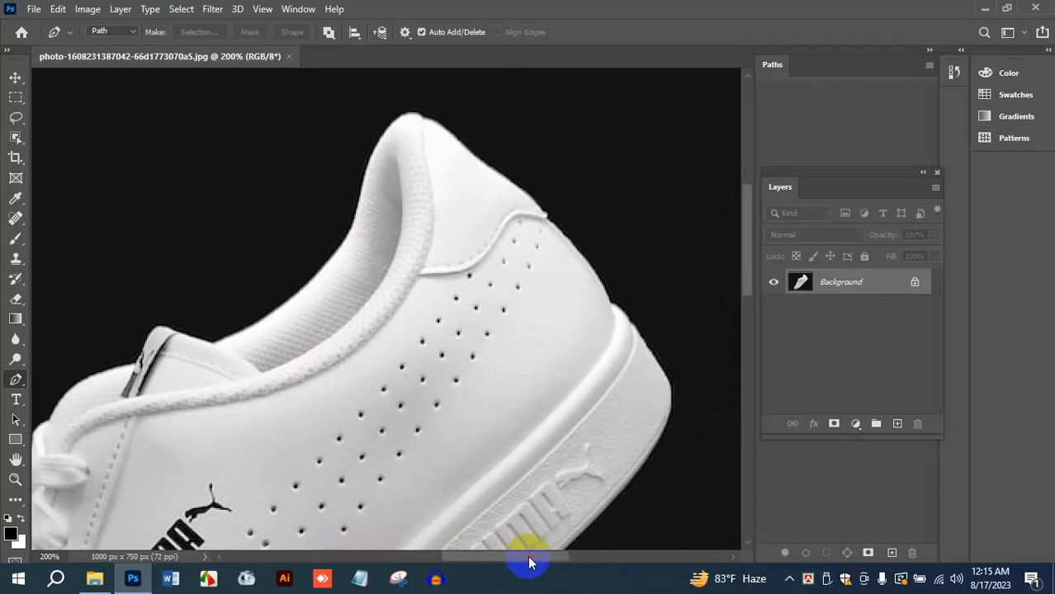
scroll(436, 188, up, 1)
mouse_move(446, 136)
mouse_down()
mouse_move(455, 122)
mouse_move(590, 206)
mouse_up()
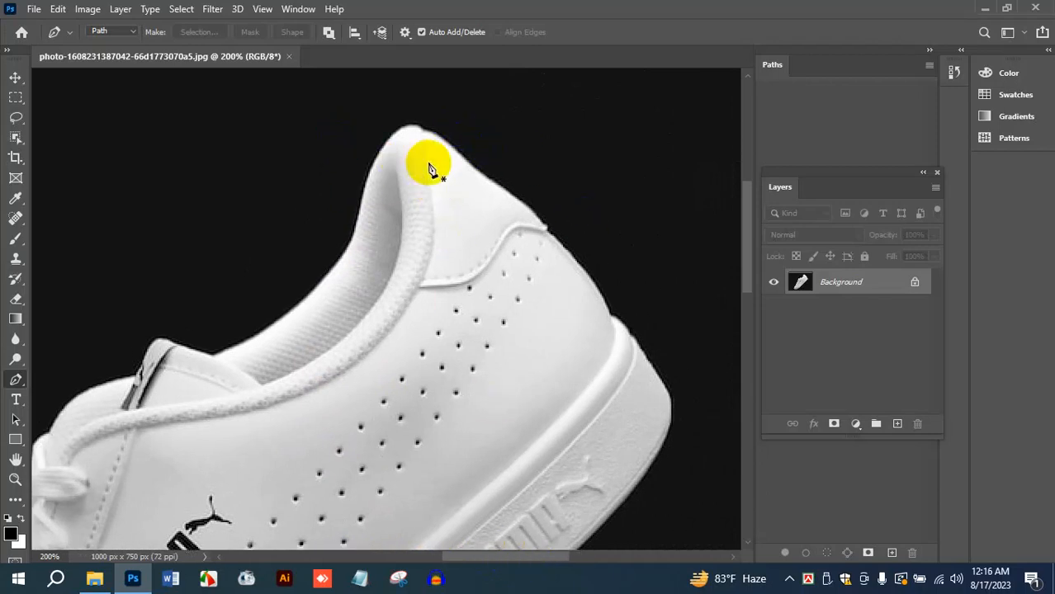
scroll(505, 252, down, 3)
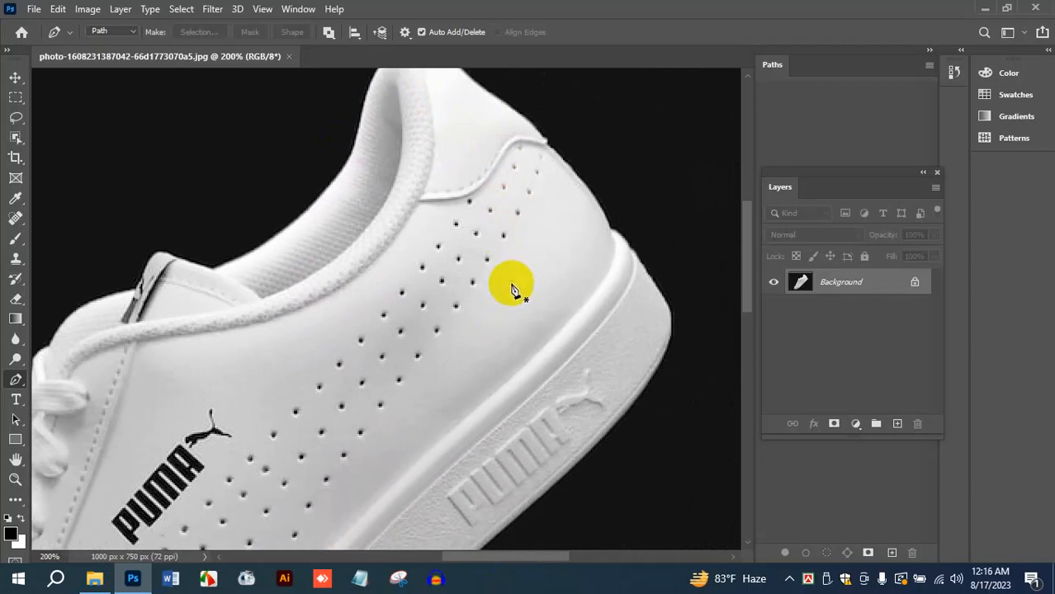
scroll(612, 293, up, 2)
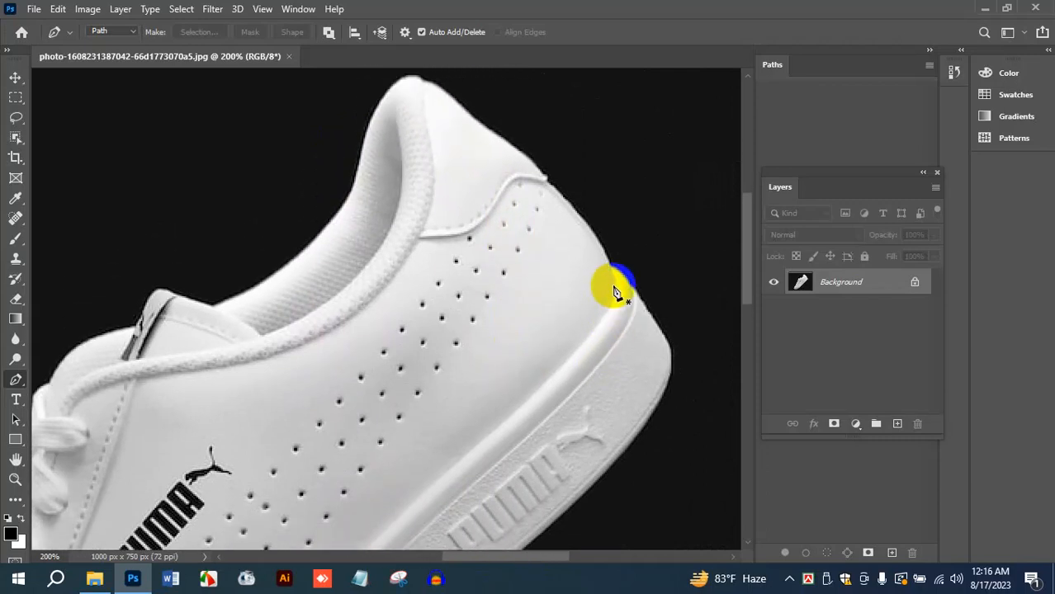
scroll(663, 302, down, 1)
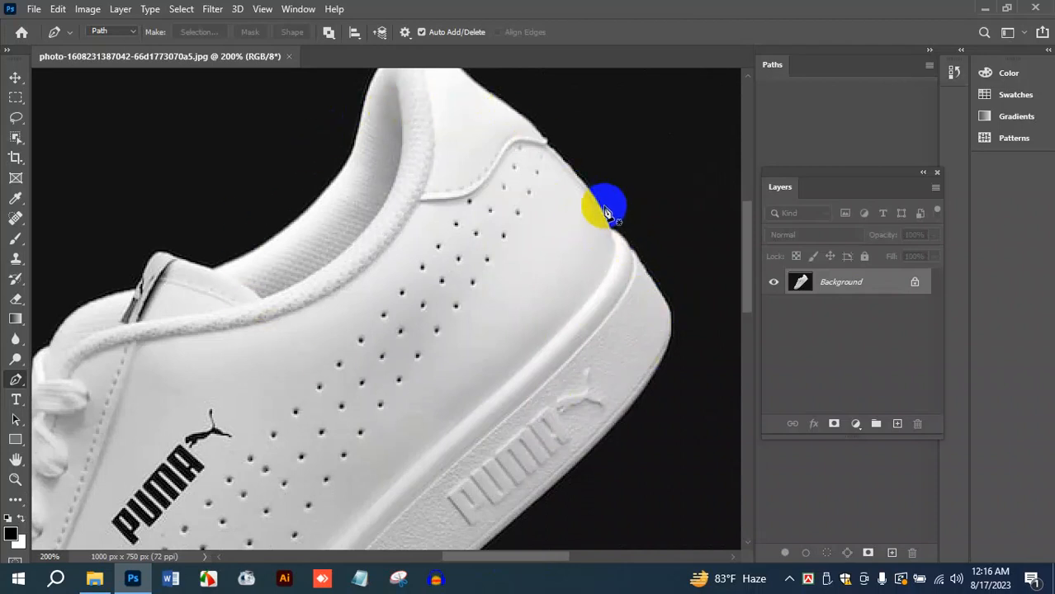
scroll(669, 278, down, 1)
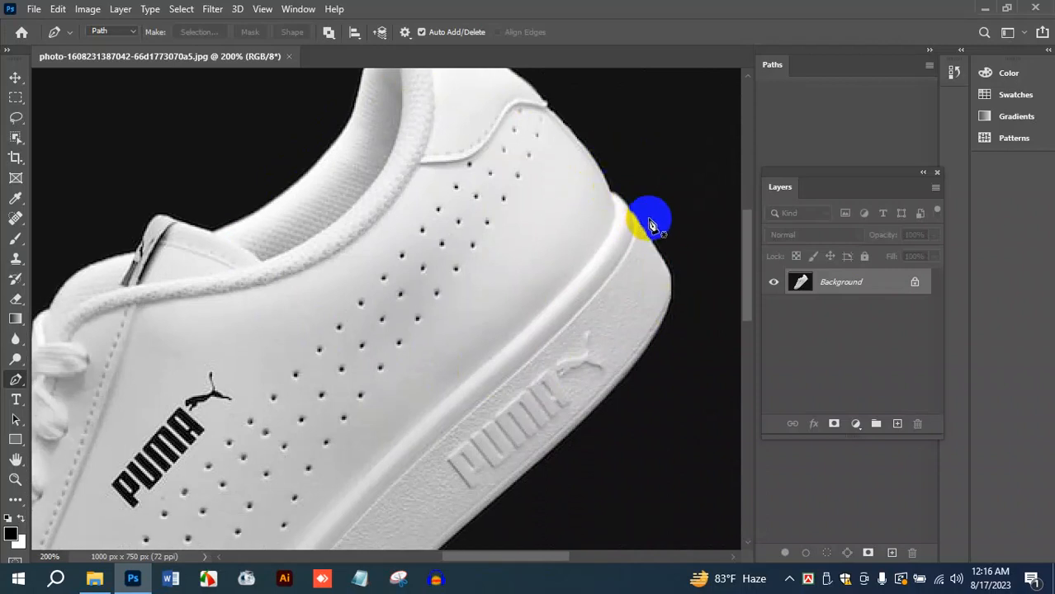
Start a path on the sole's back edge just below the heel and add a straight segment down to its outer corner
scroll(649, 221, up, 1)
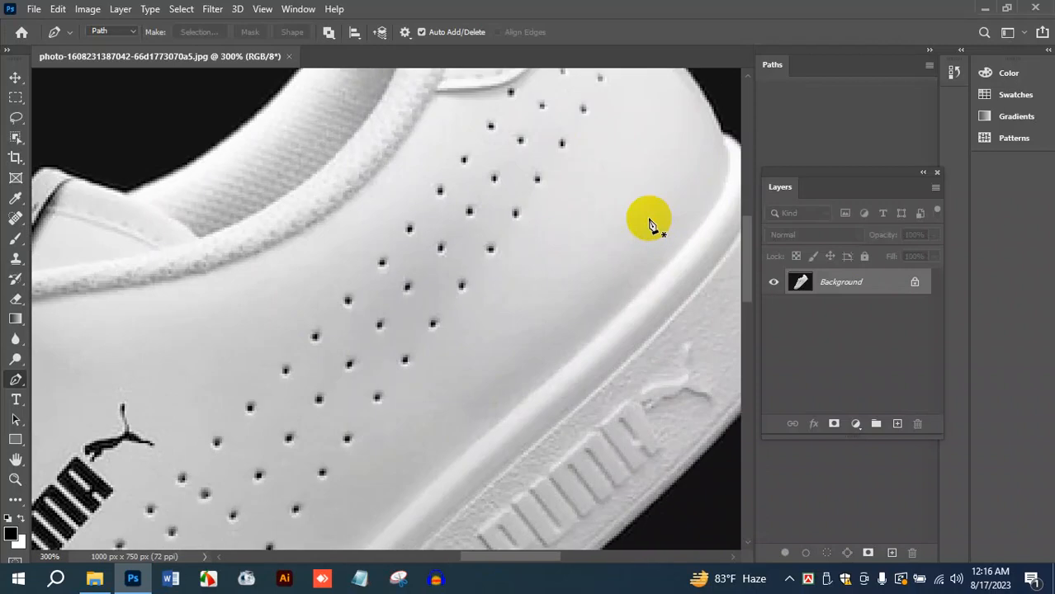
drag(504, 561, 537, 562)
scroll(533, 360, up, 1)
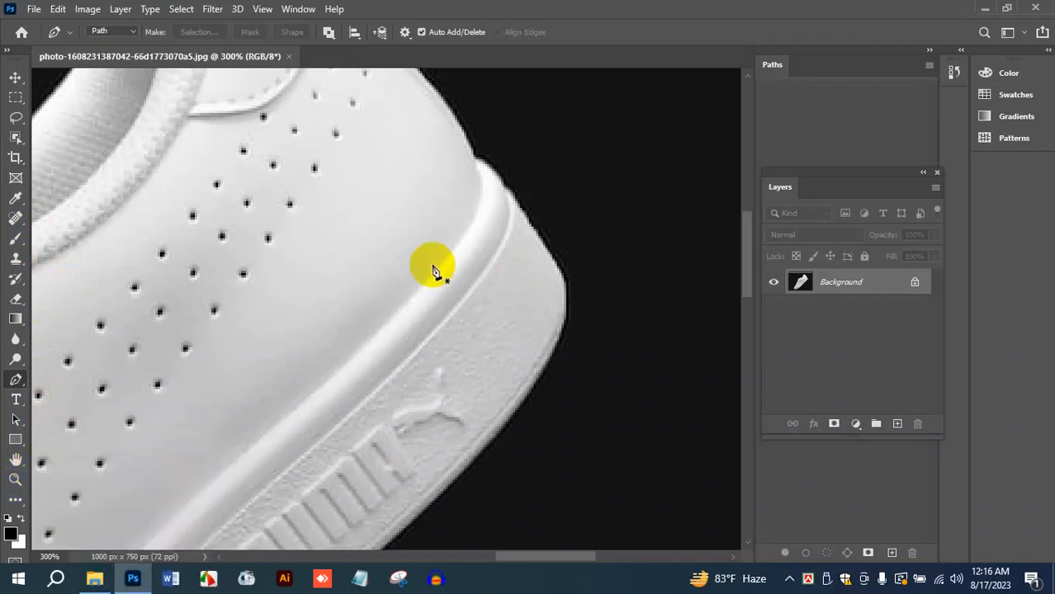
scroll(433, 266, up, 6)
scroll(496, 295, down, 2)
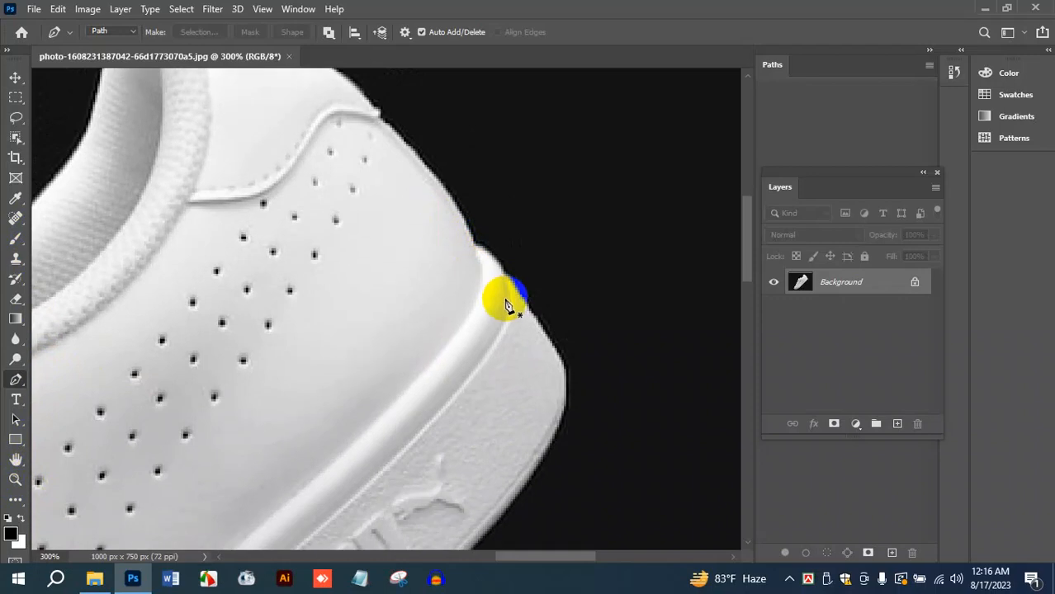
scroll(511, 305, down, 2)
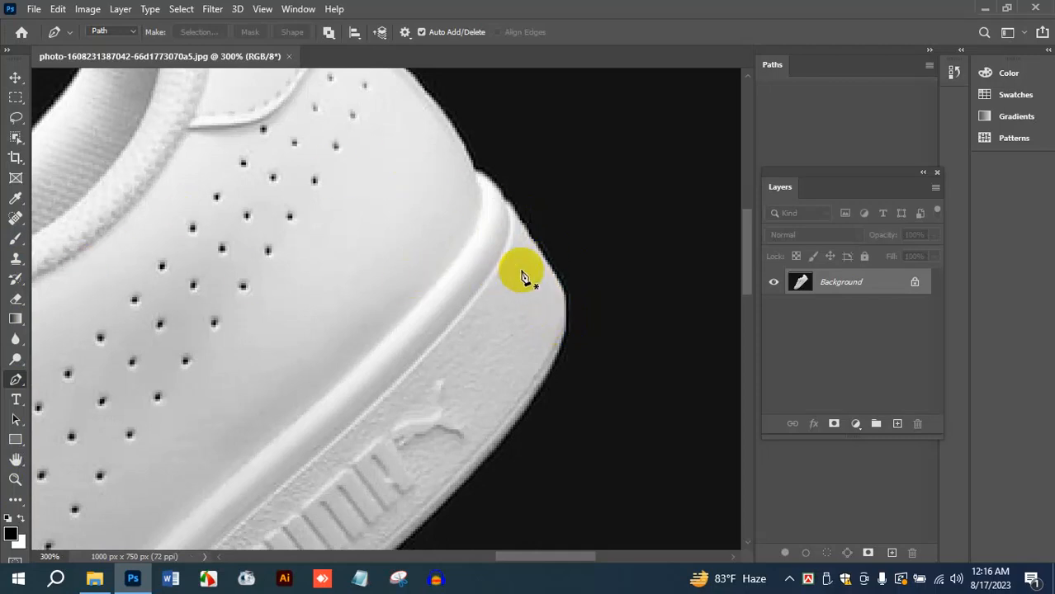
click(534, 237)
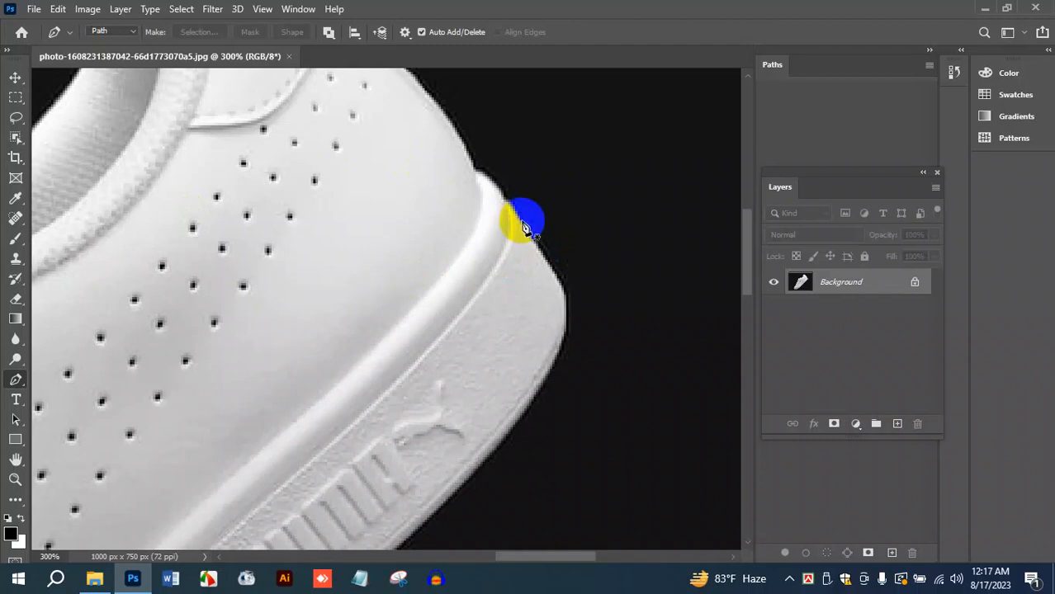
click(519, 219)
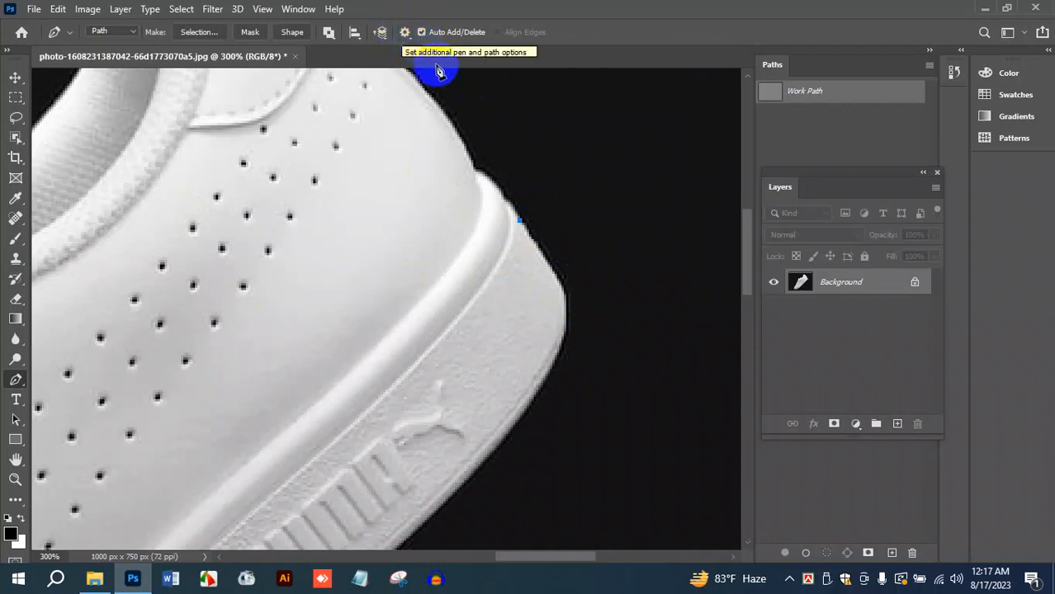
click(520, 228)
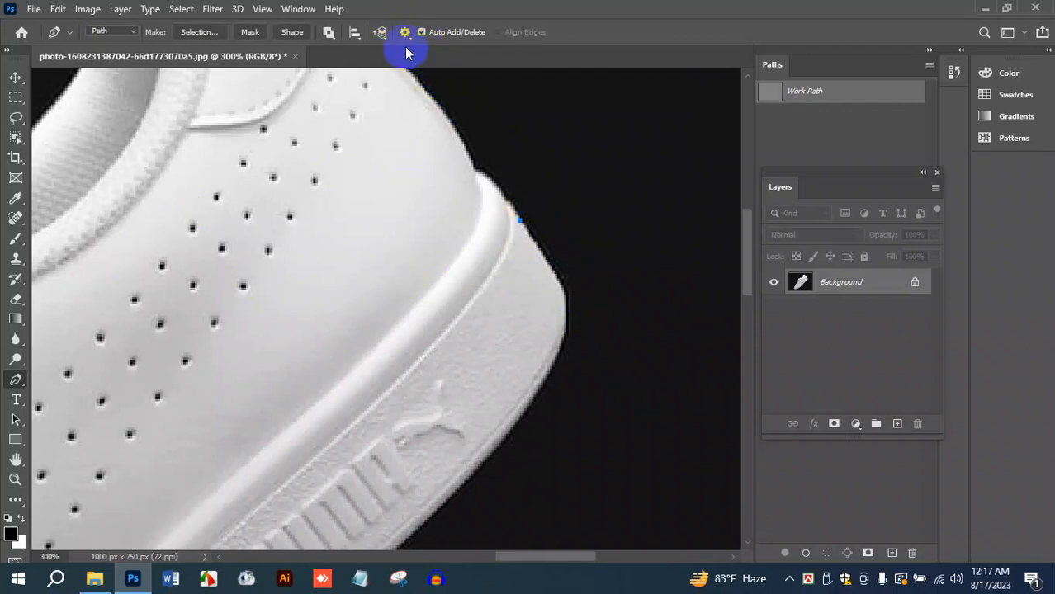
click(560, 289)
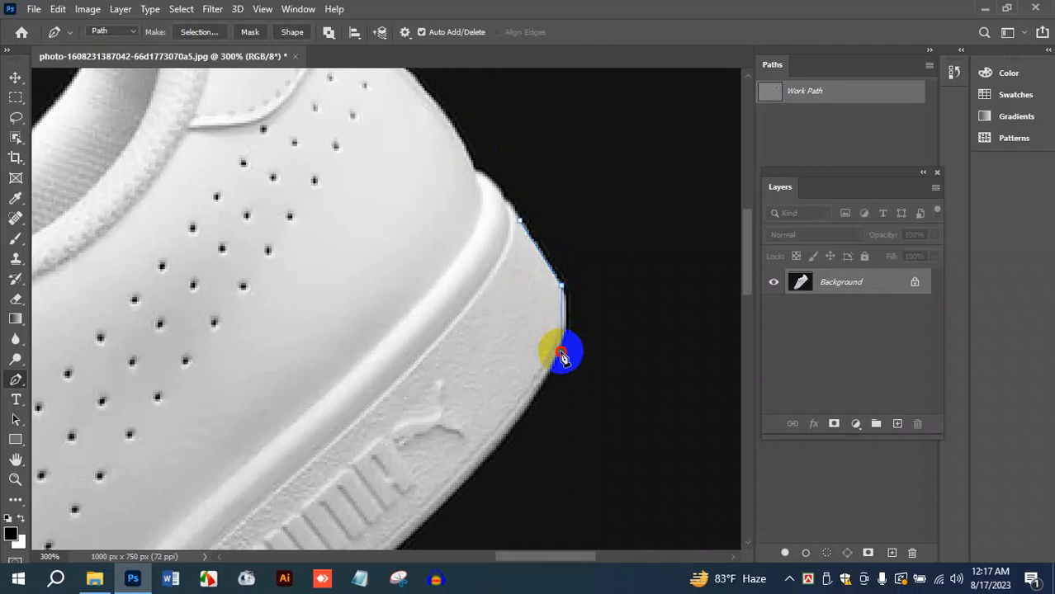
Try to continue the path with a curved segment around the sole's rounded heel corner, and undo that anchor point
drag(559, 356, 548, 390)
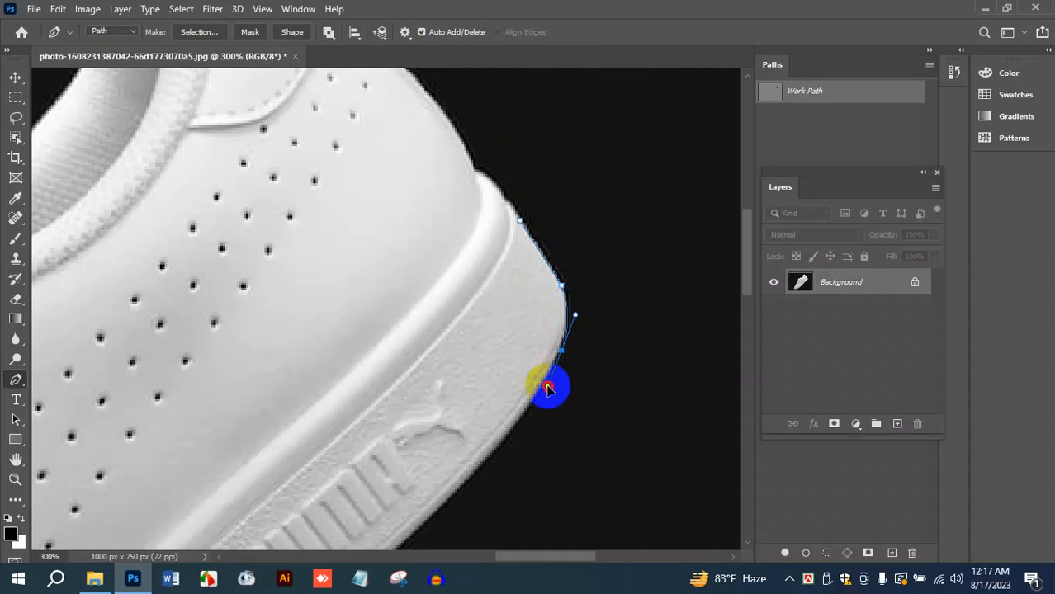
drag(545, 393, 549, 392)
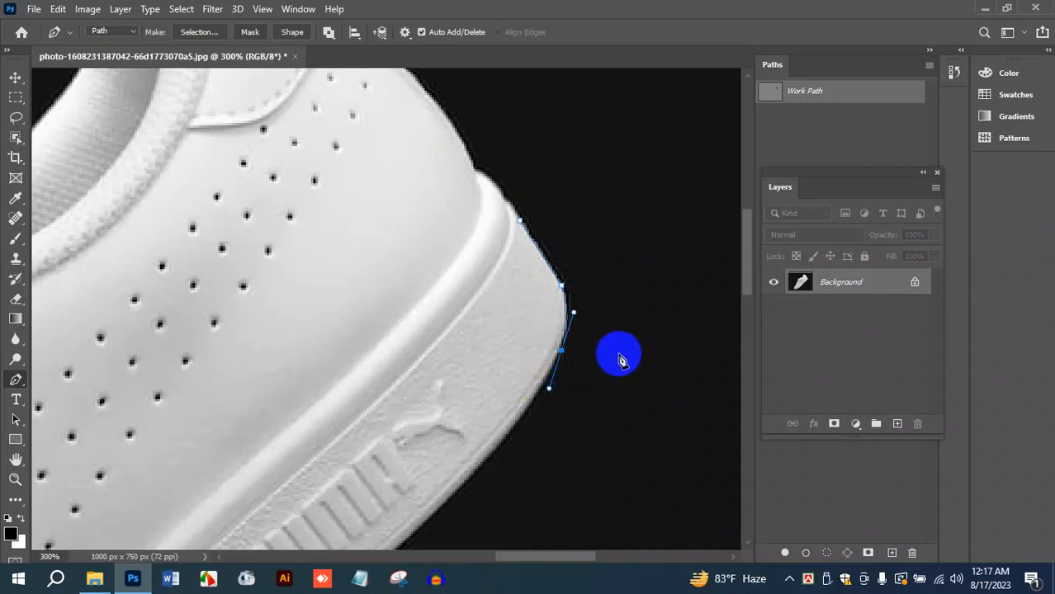
key(ctrl+plus)
key(ctrl+plus)
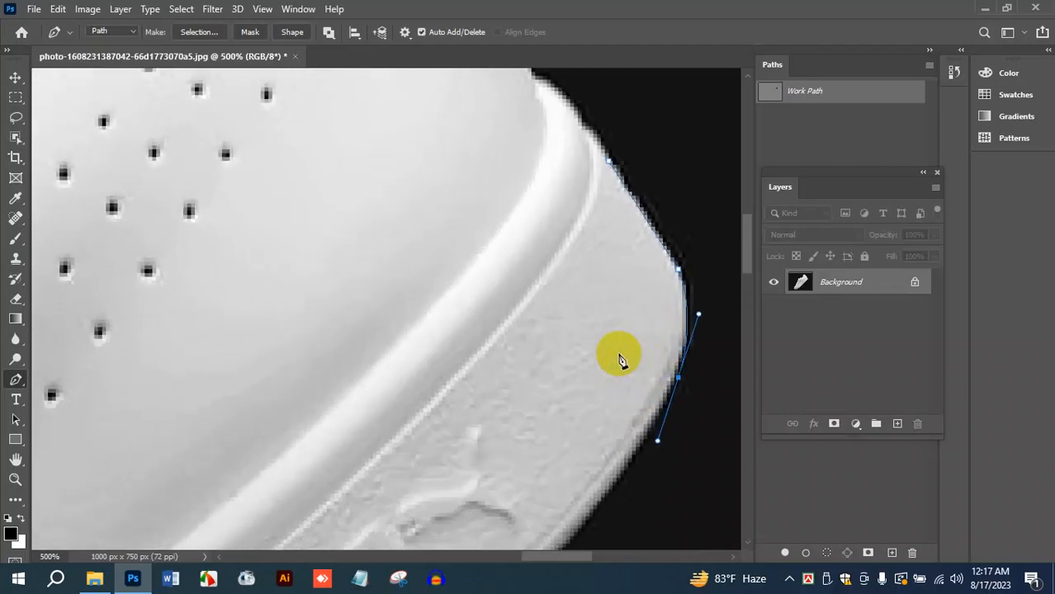
scroll(644, 293, down, 3)
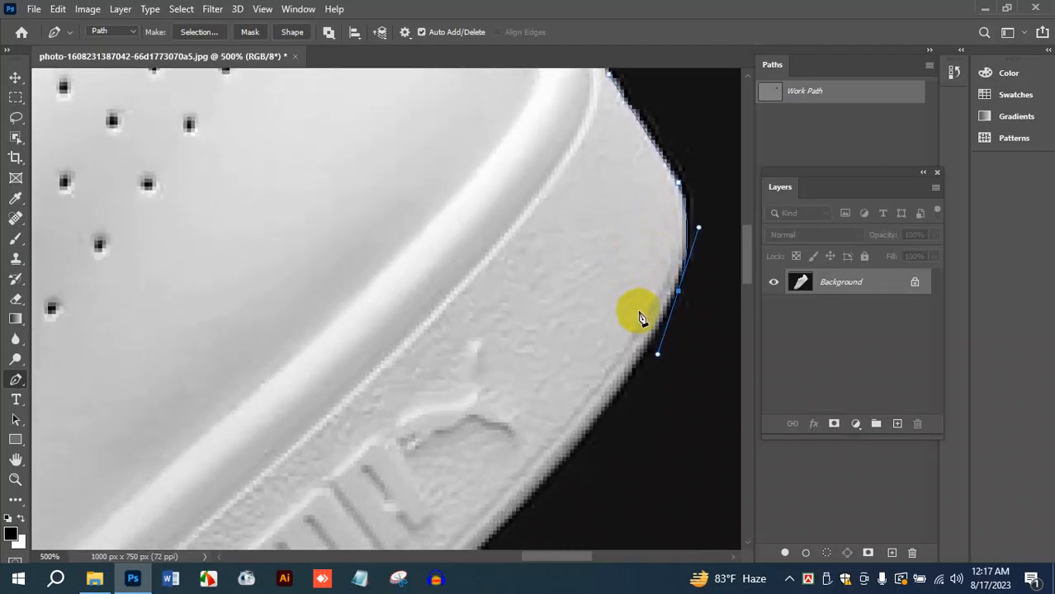
key(ctrl+z)
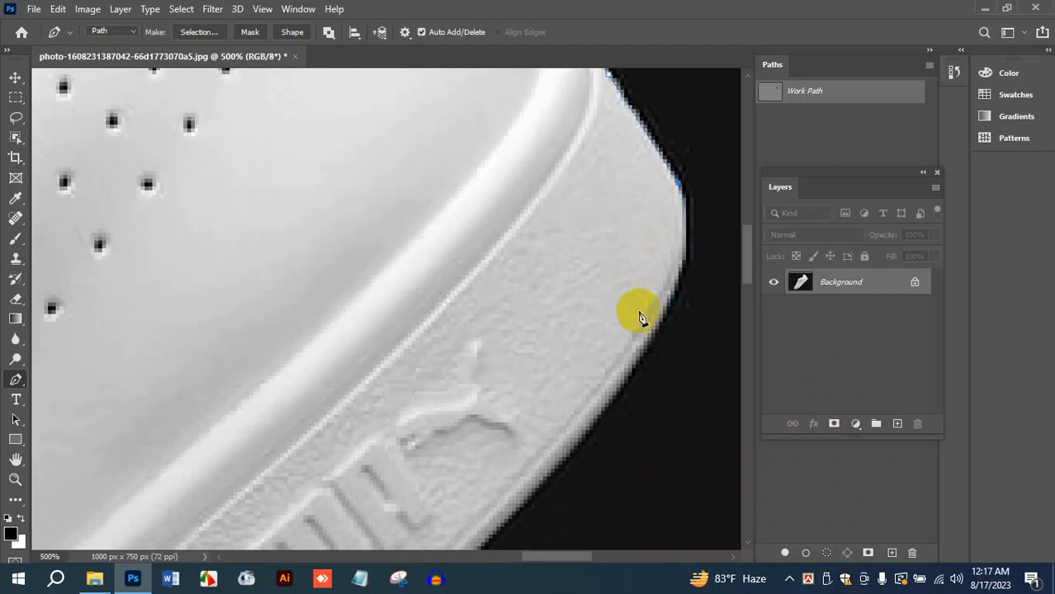
click(679, 184)
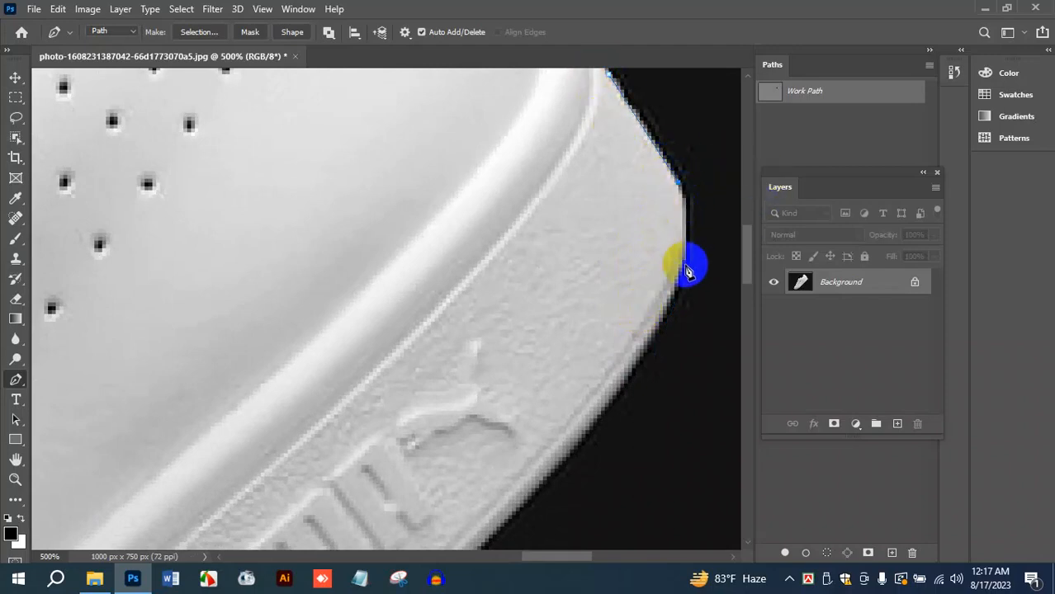
Set the displayed path thickness to 2 px in the pen's path options
click(404, 33)
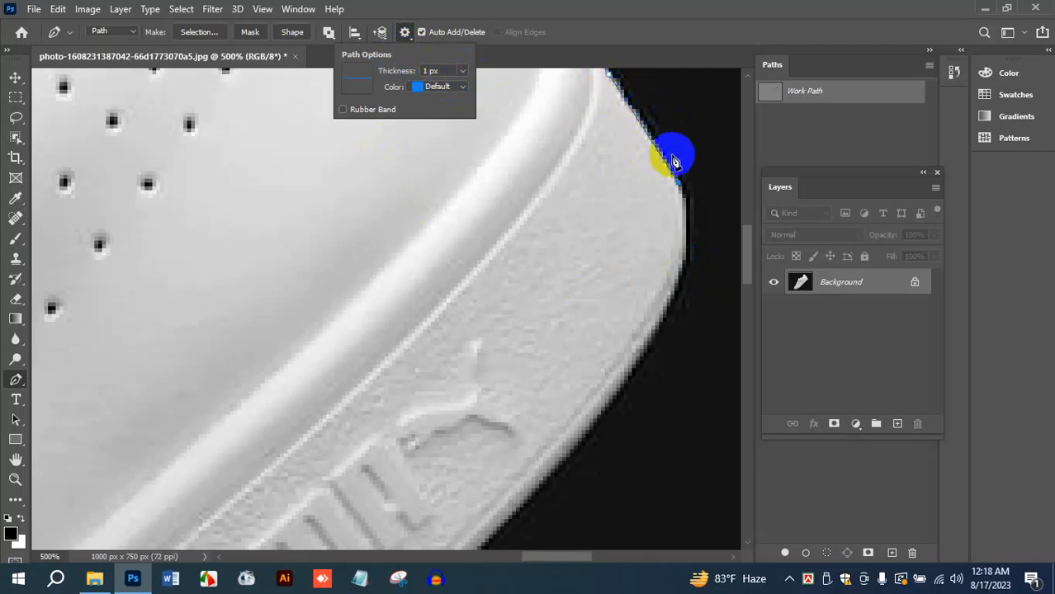
click(464, 72)
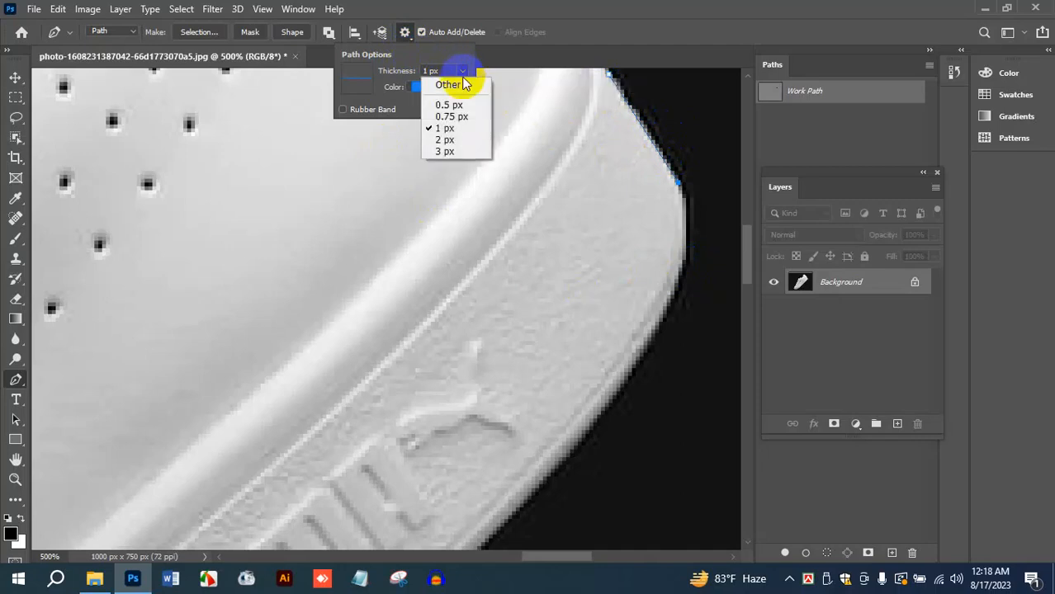
click(453, 140)
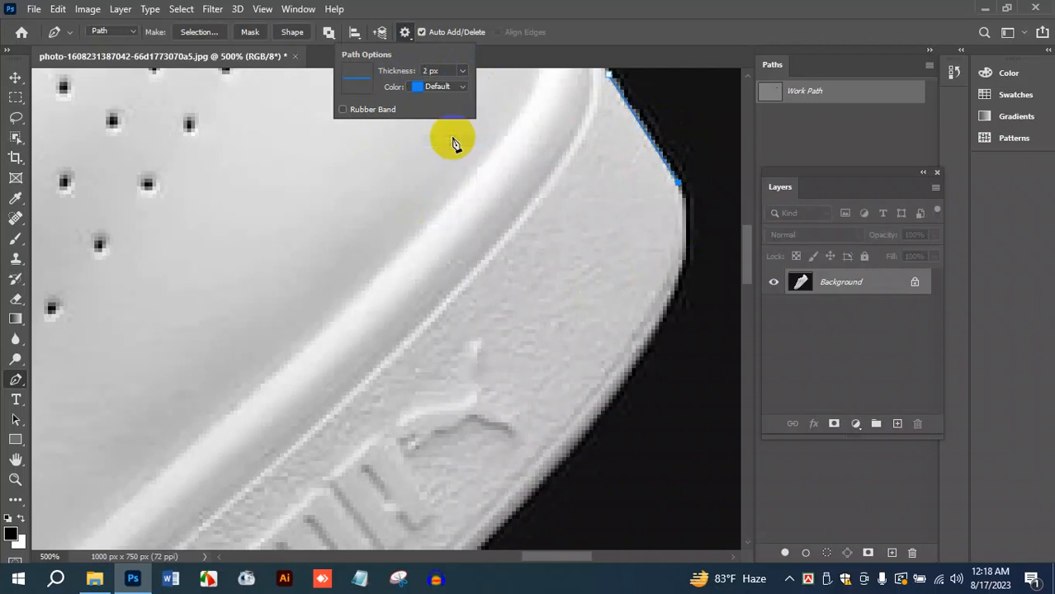
Try a displayed path thickness of 3 px and set it back to 2 px
click(459, 75)
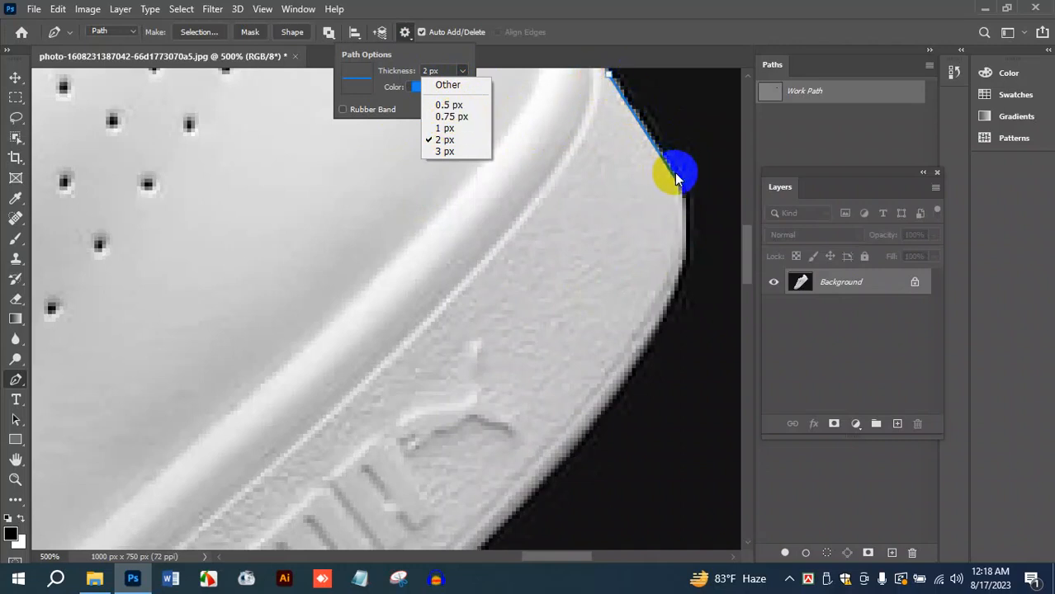
click(444, 152)
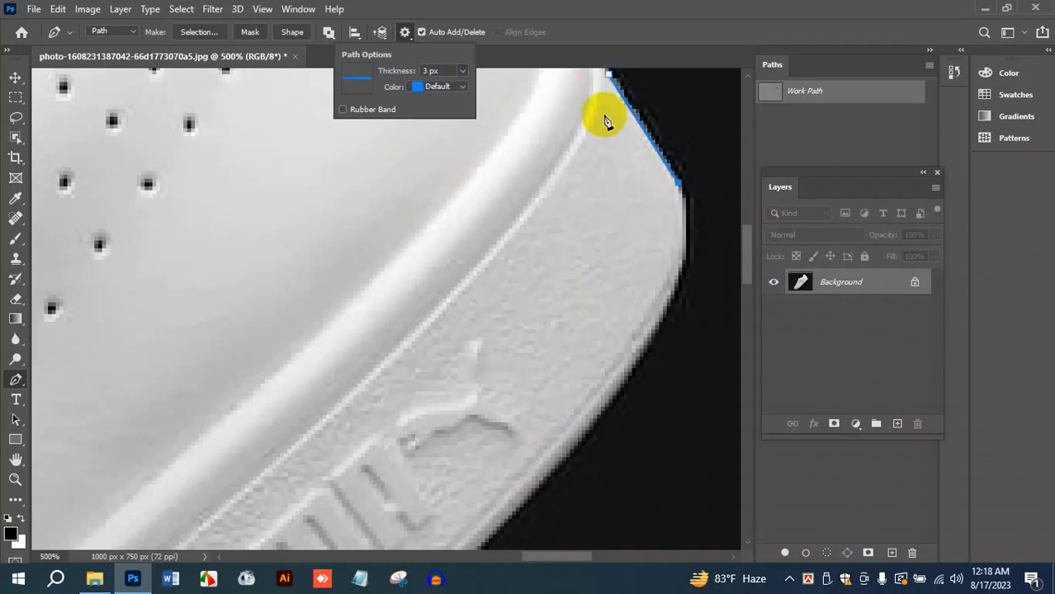
click(462, 73)
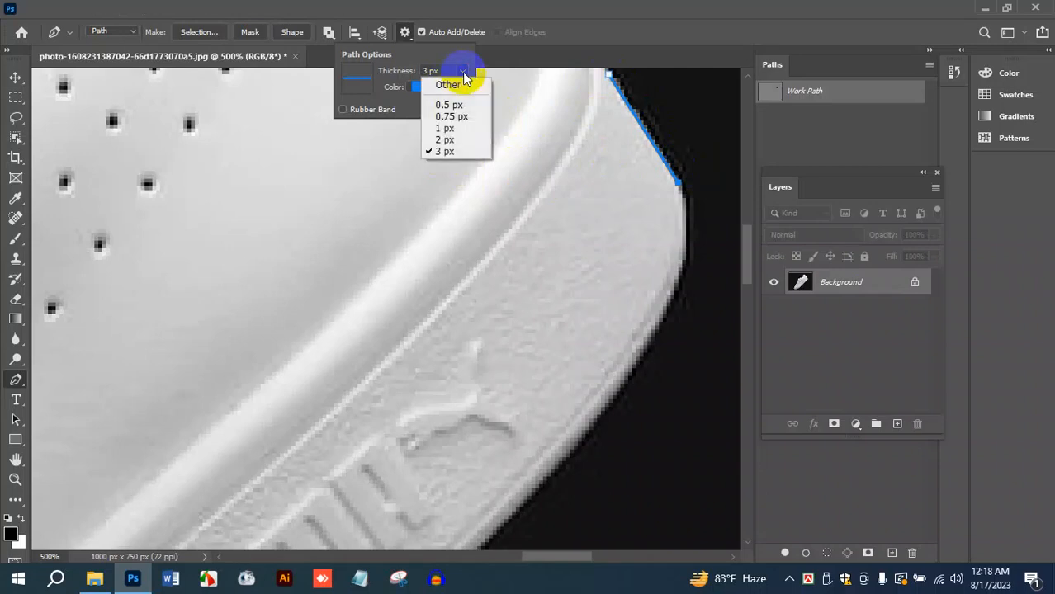
click(446, 139)
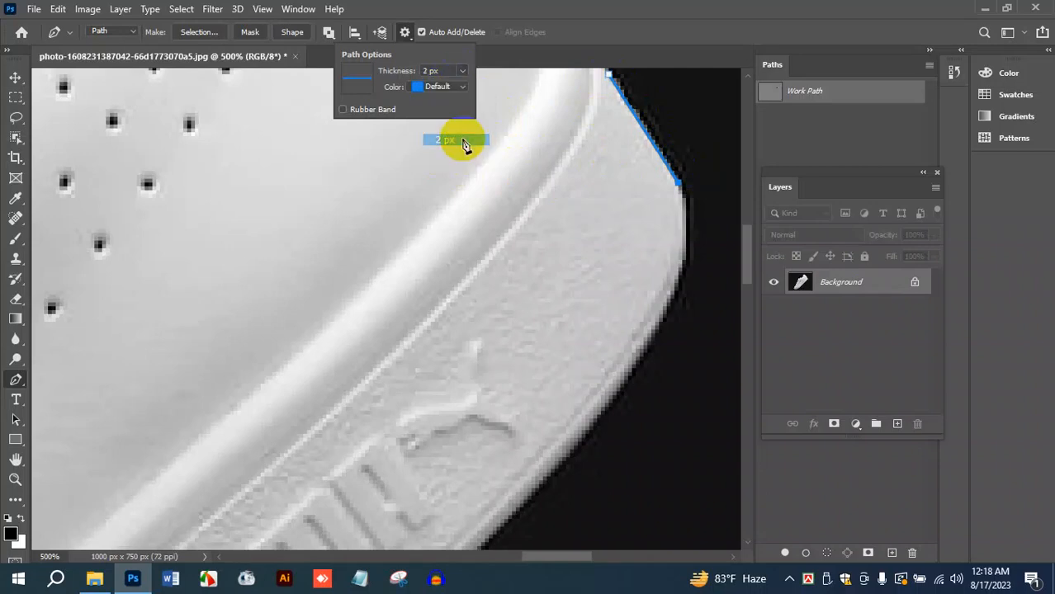
Look through the available path display colors, keep Default, and close the path options
click(460, 88)
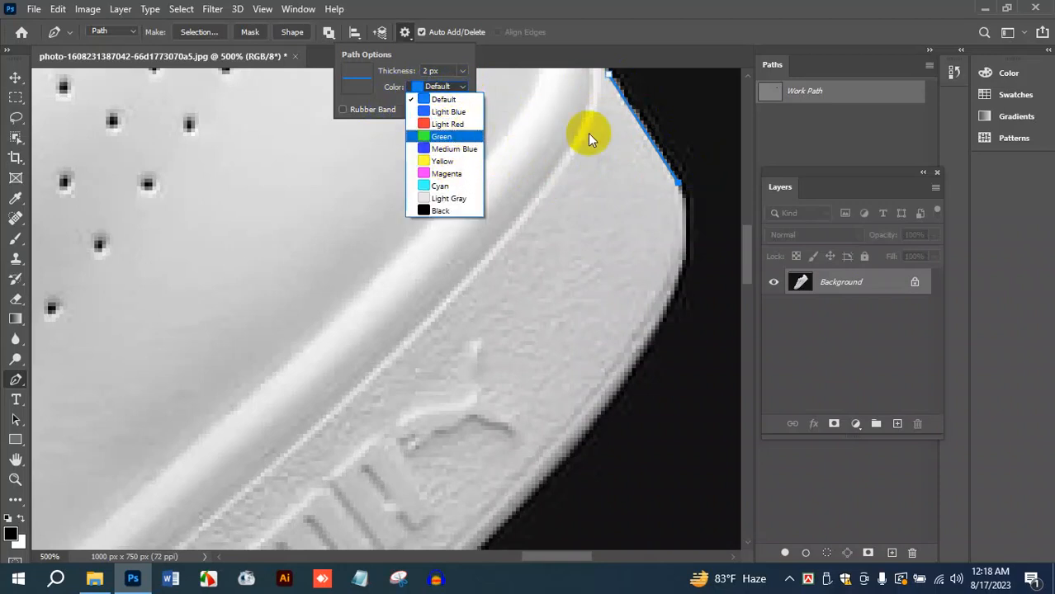
click(452, 100)
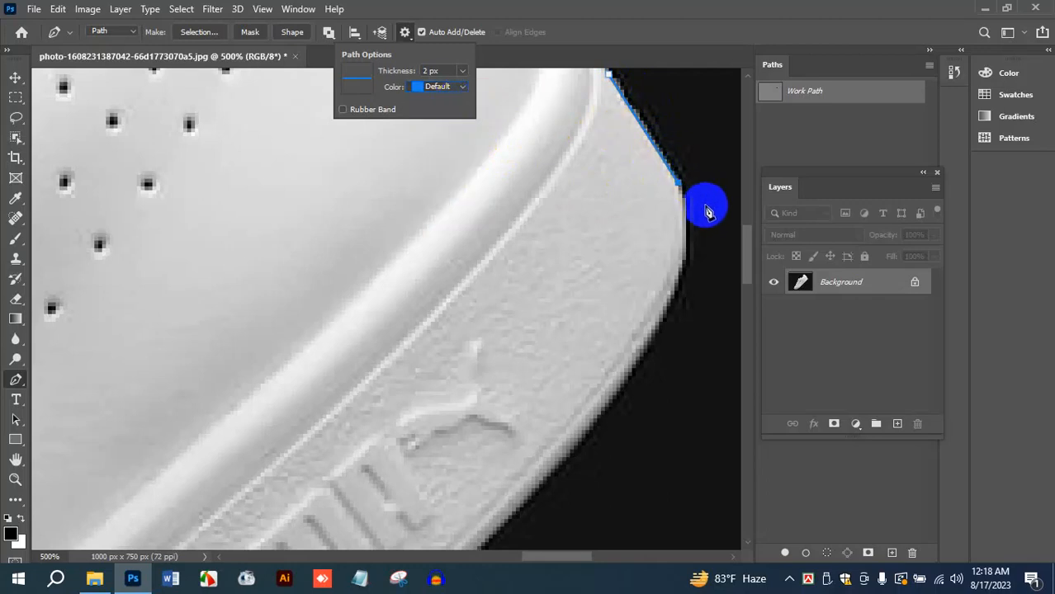
click(424, 95)
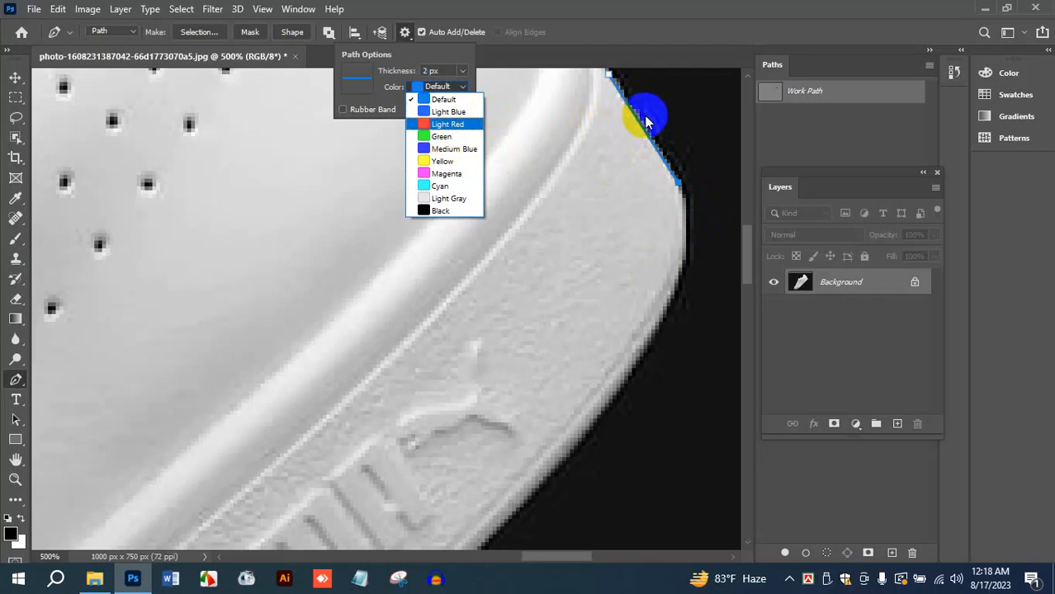
click(678, 189)
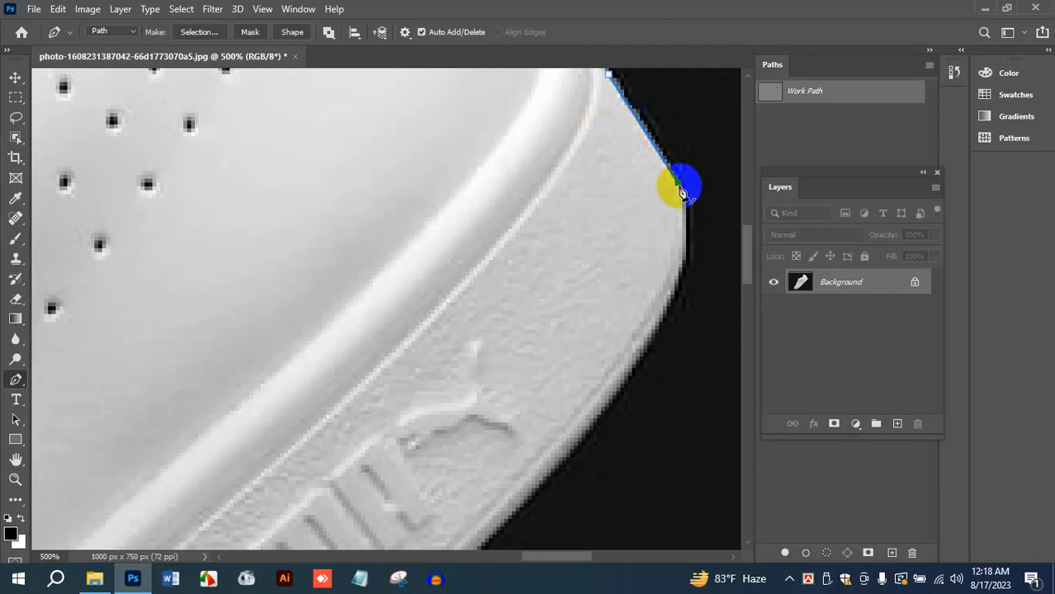
Try the Rubber Band option to preview the next path segment from the sole's corner, and turn it off again
click(404, 32)
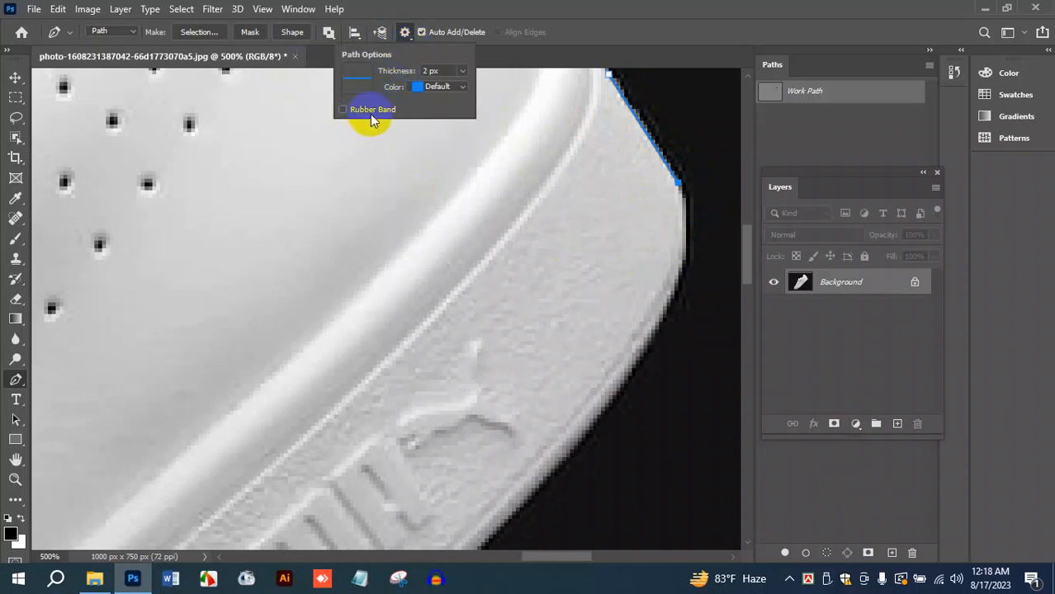
click(343, 110)
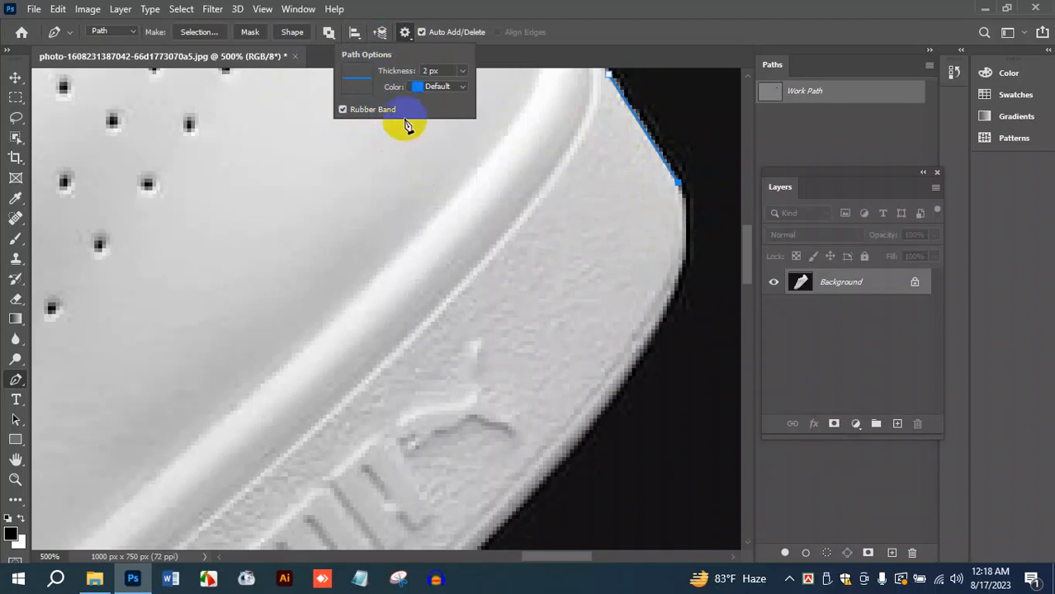
drag(675, 183, 690, 287)
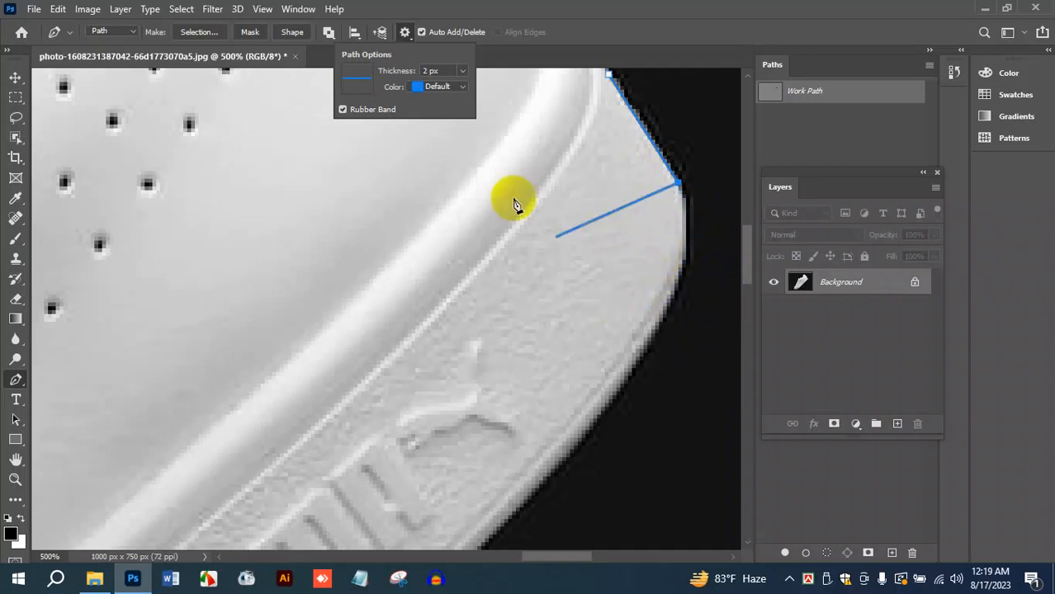
drag(689, 233, 699, 276)
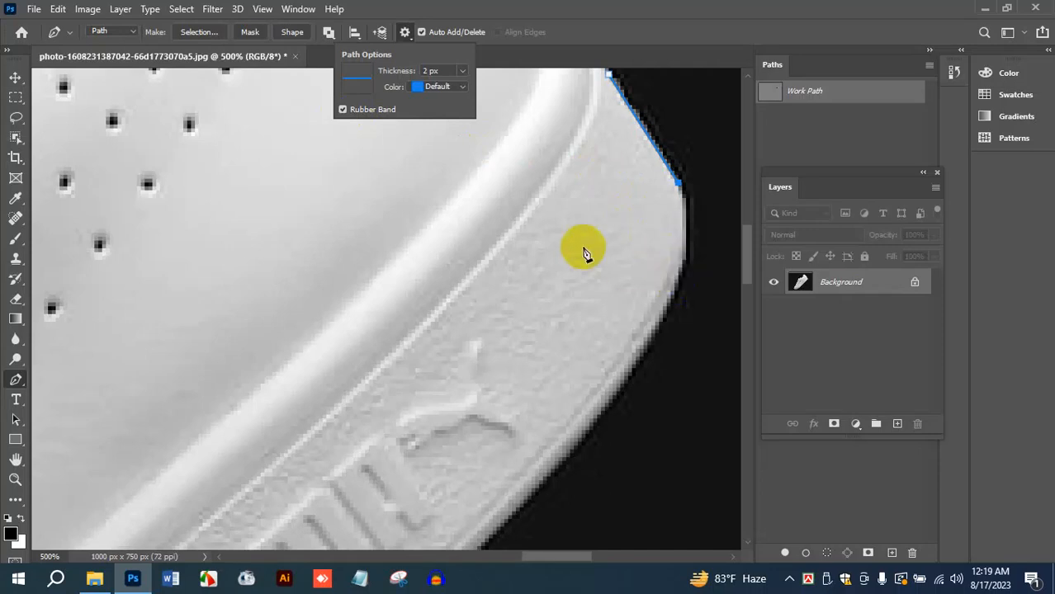
click(341, 109)
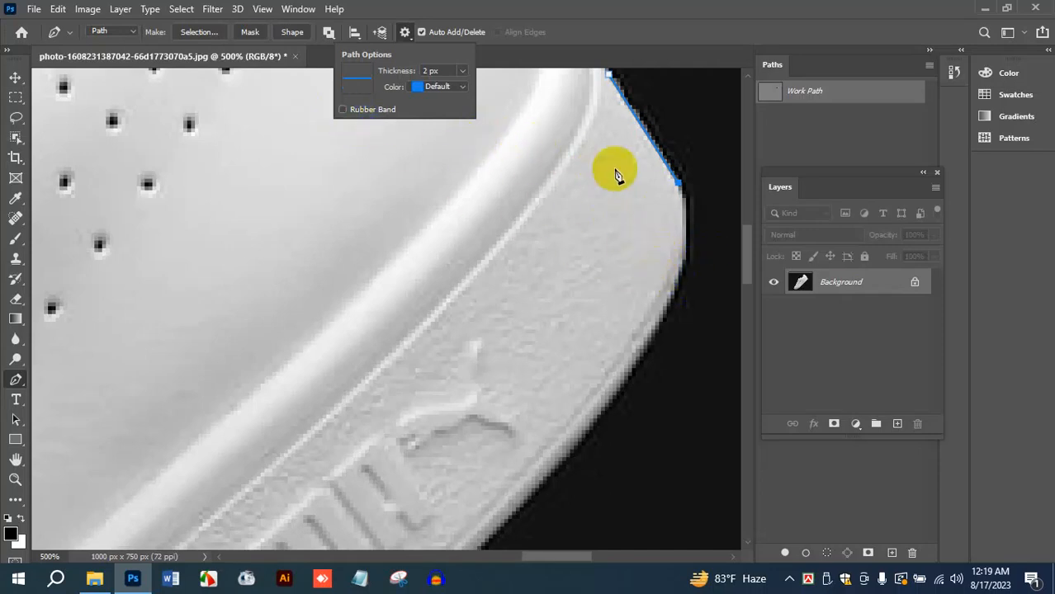
click(682, 189)
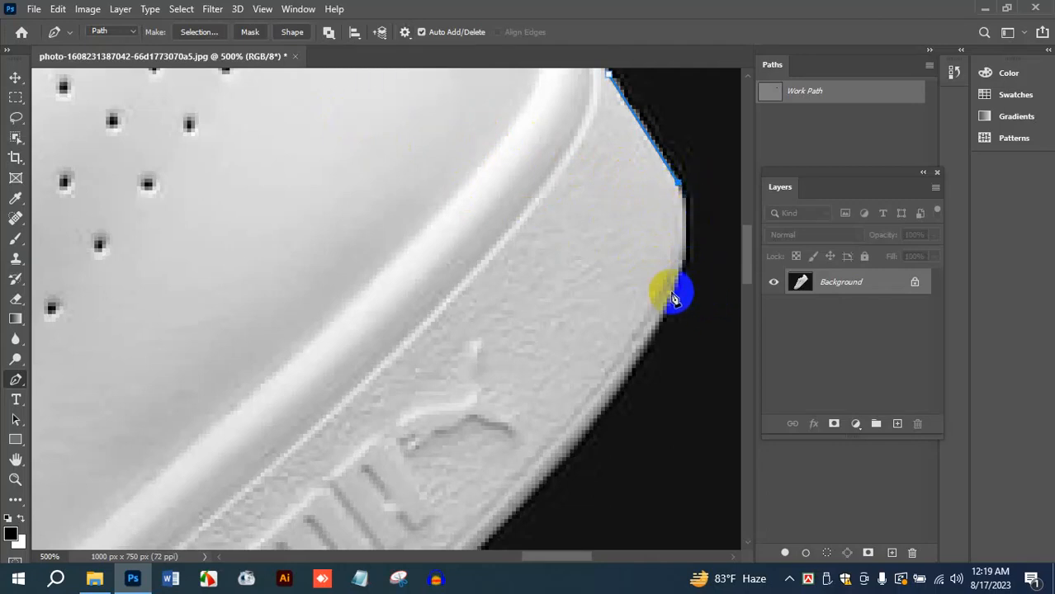
Add a curved path segment around the sole's rounded heel corner and remove the new anchor's outgoing handle
scroll(652, 297, down, 1)
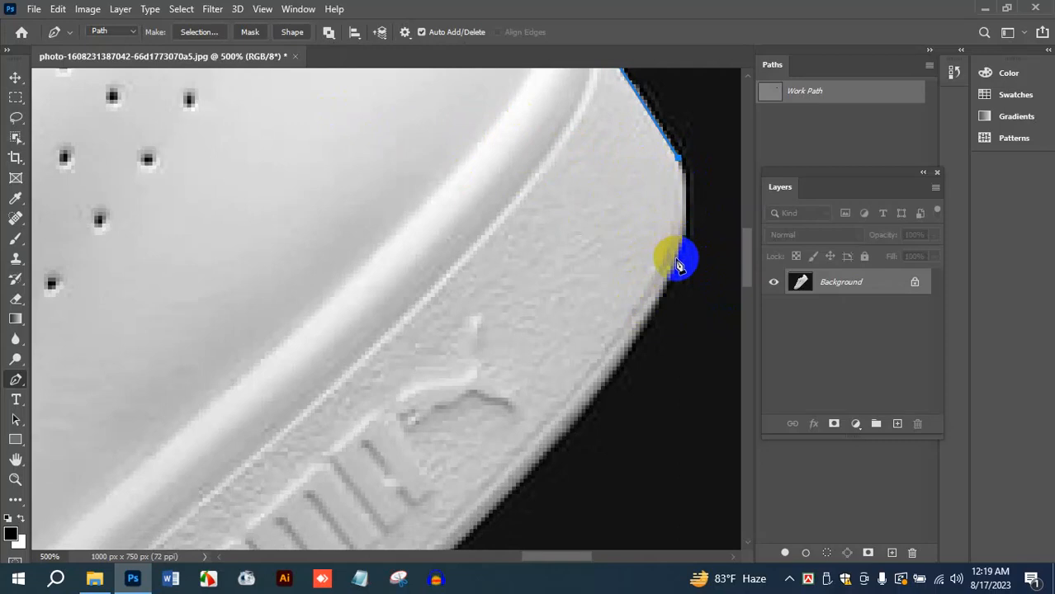
scroll(696, 247, up, 2)
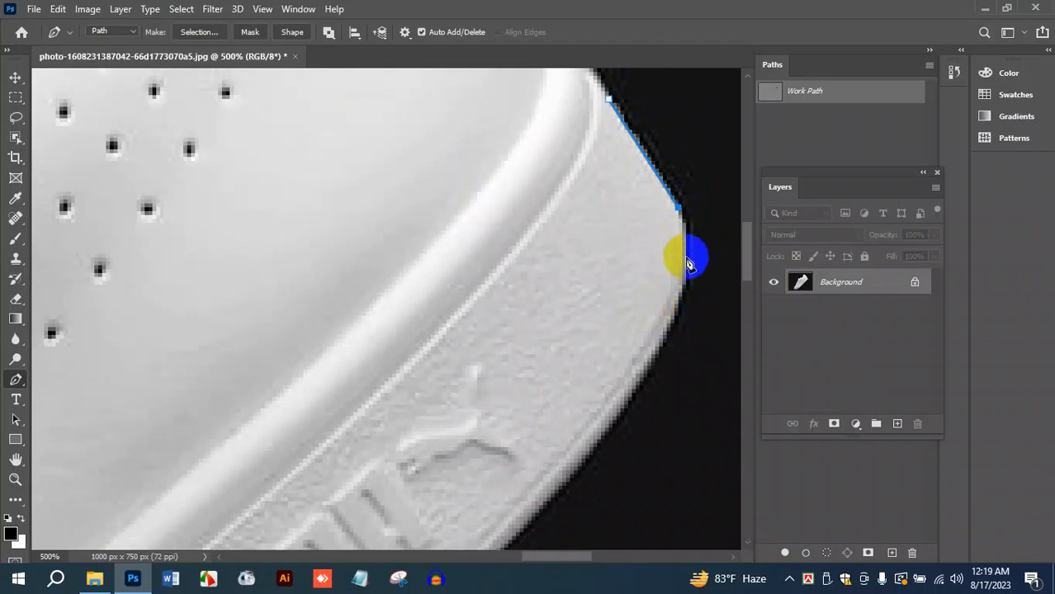
click(678, 307)
drag(680, 308, 659, 355)
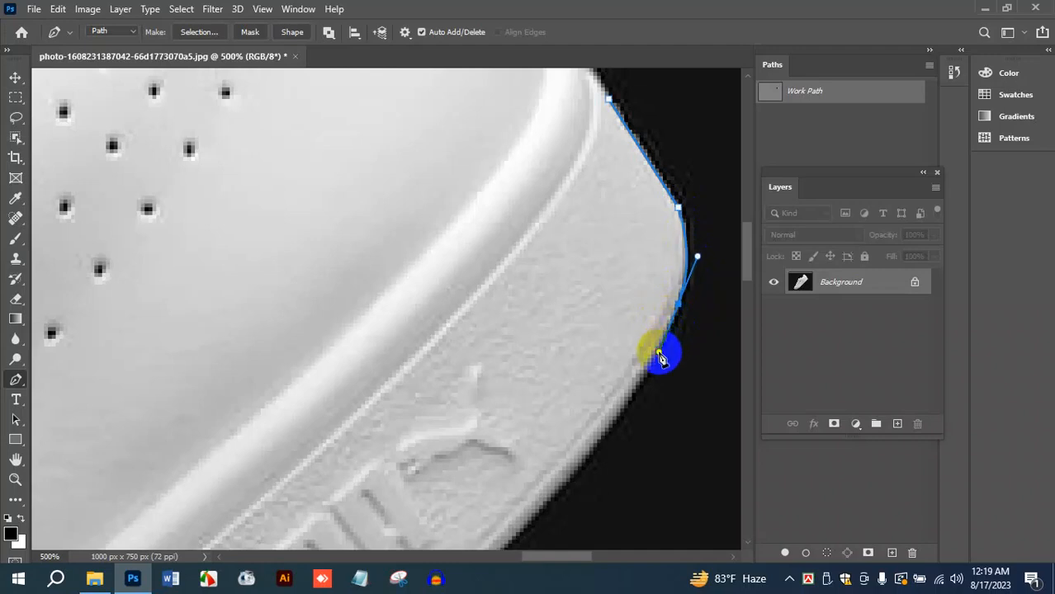
drag(659, 354, 658, 351)
drag(663, 360, 685, 314)
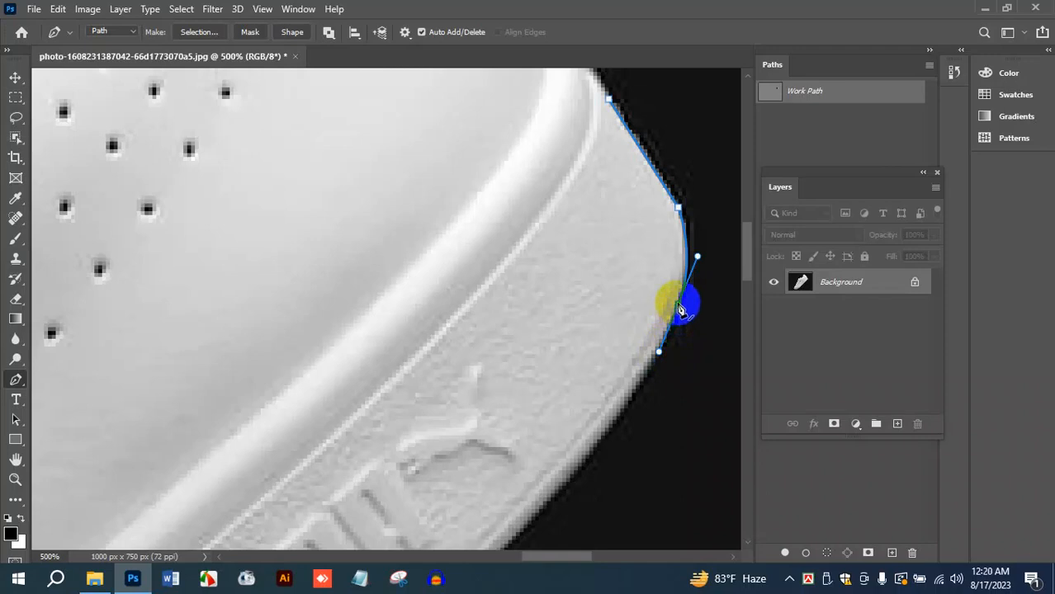
drag(682, 309, 644, 355)
Add two curved segments along the sole's outer edge from the heel to the embossed lettering, removing each anchor's outgoing handle
scroll(681, 324, down, 3)
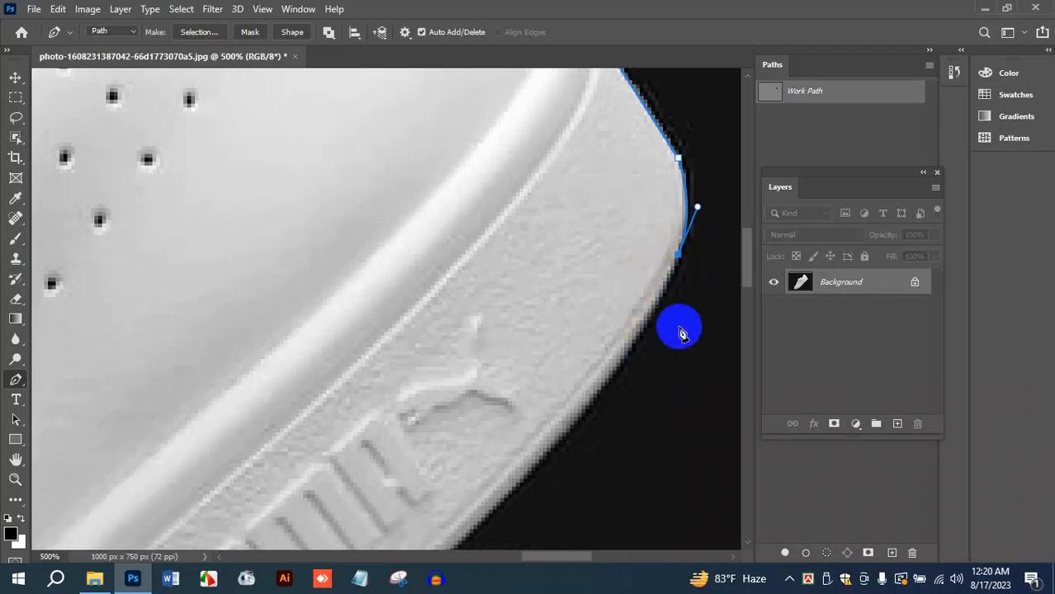
drag(597, 332, 558, 378)
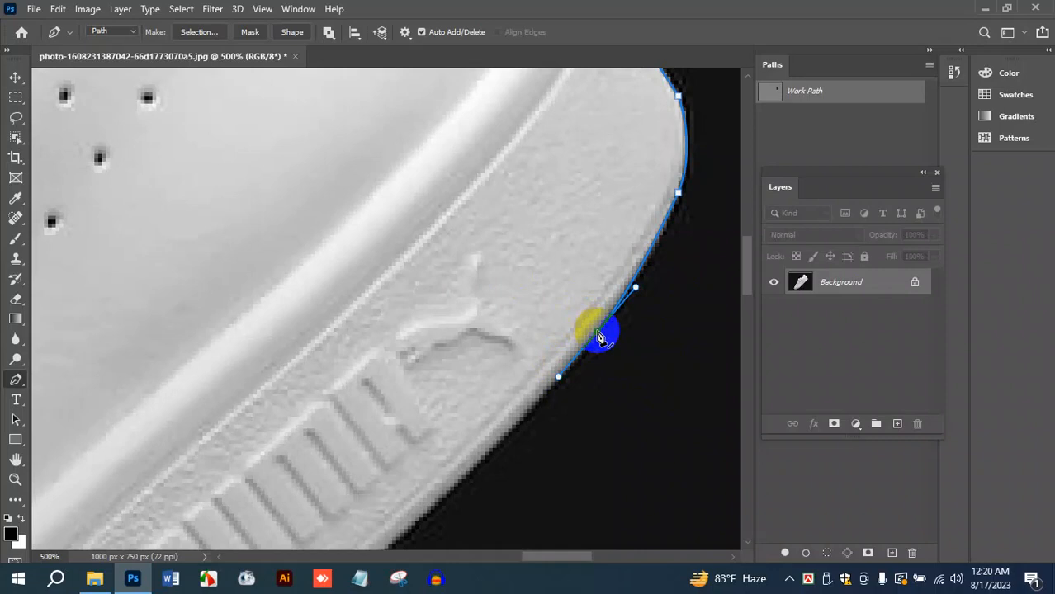
scroll(652, 325, down, 3)
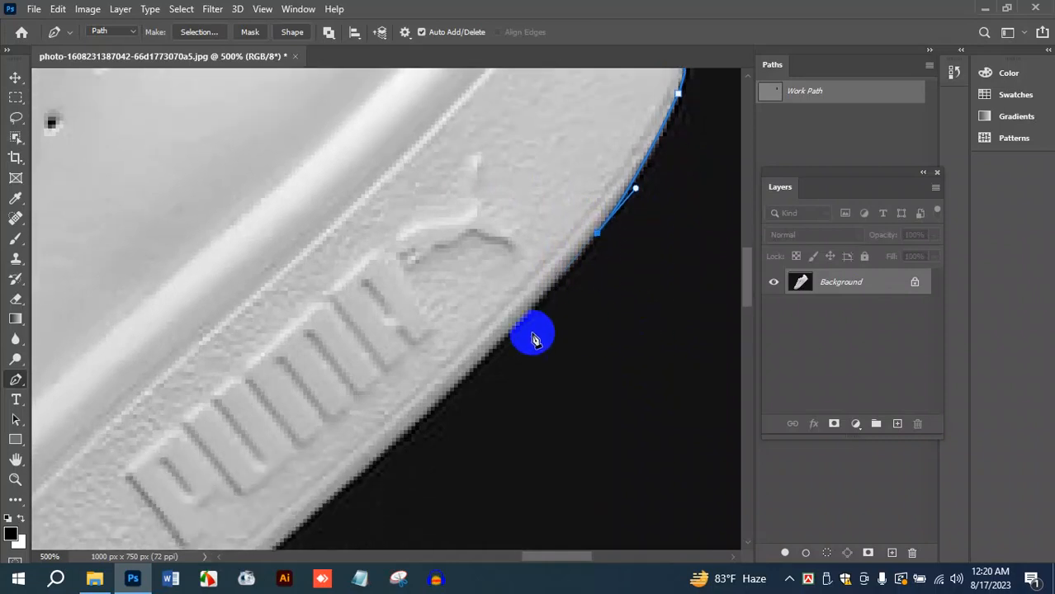
drag(457, 386, 427, 418)
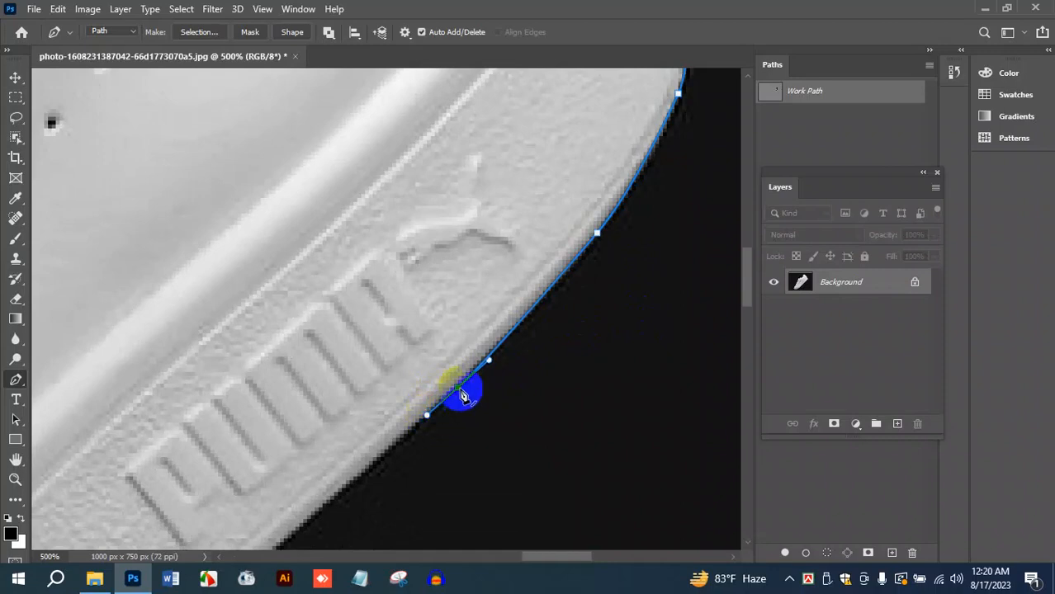
alt+click(459, 390)
Extend the path with two curved segments along the sole's edge below and just past the embossed Puma lettering
scroll(556, 329, down, 5)
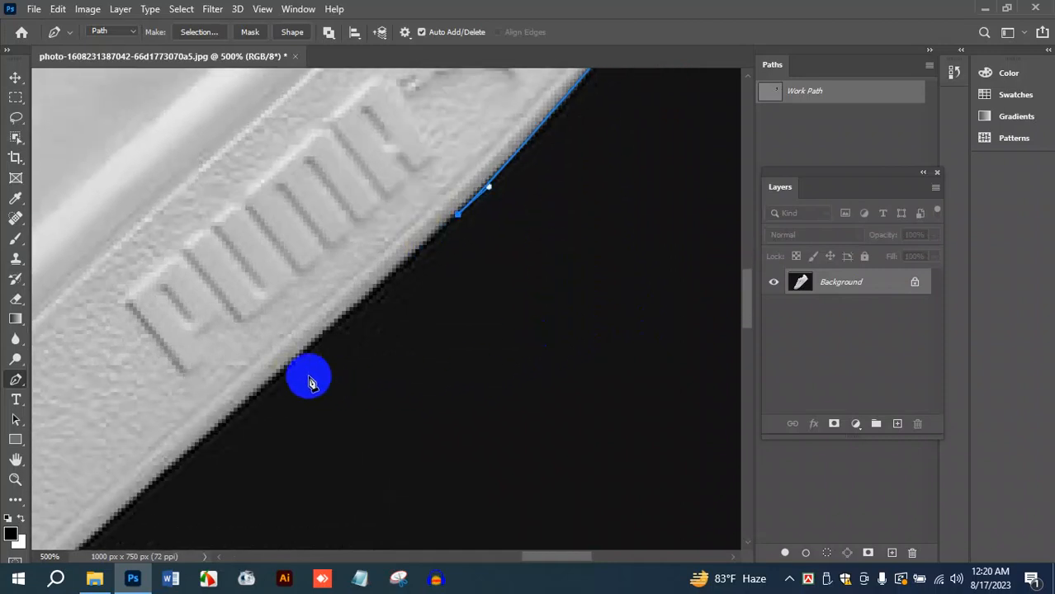
drag(281, 373, 252, 394)
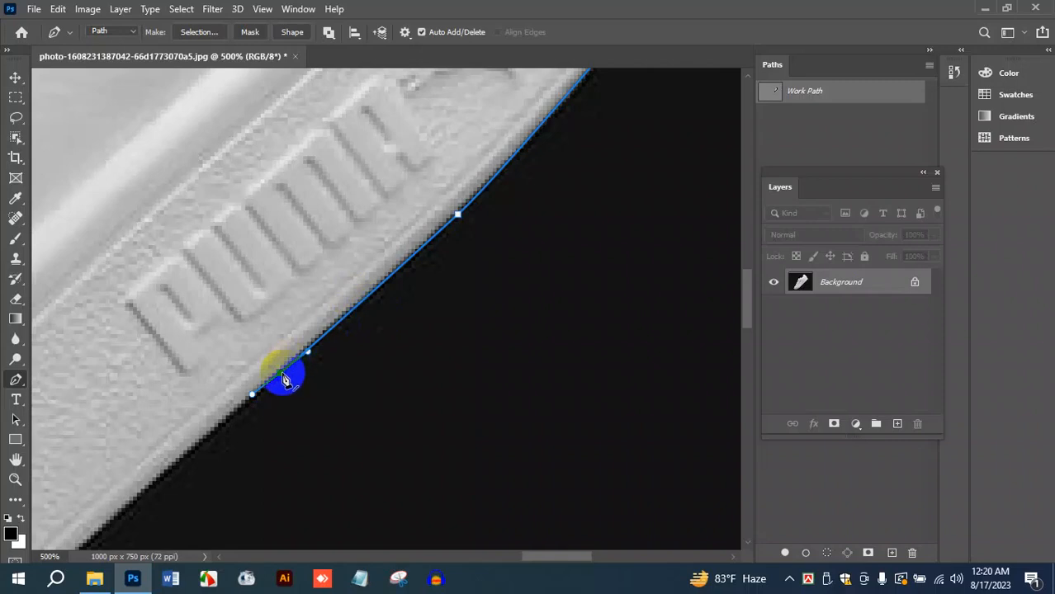
scroll(347, 355, down, 3)
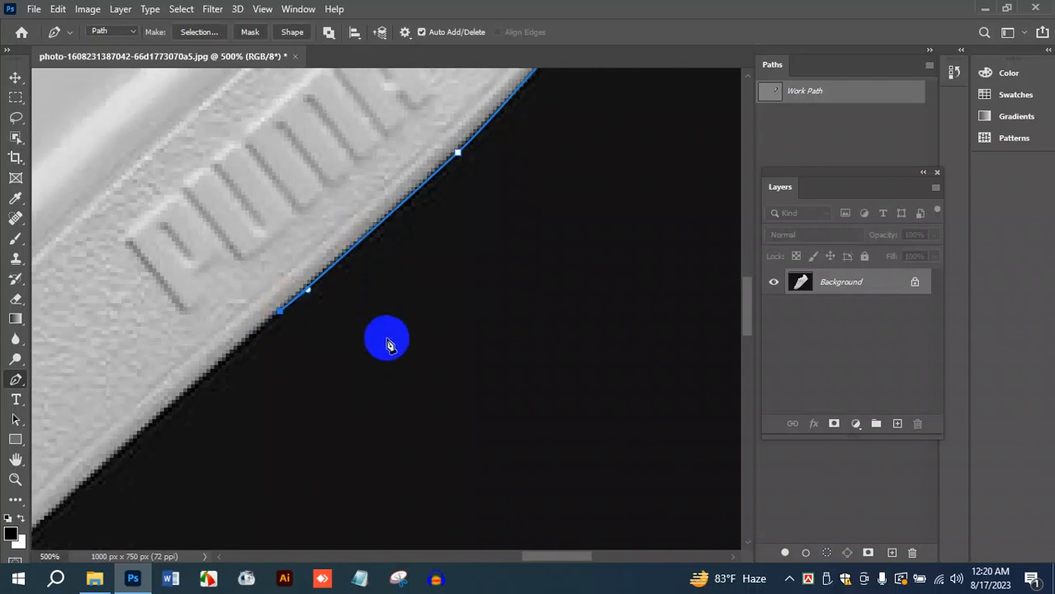
drag(559, 558, 537, 556)
drag(329, 430, 292, 470)
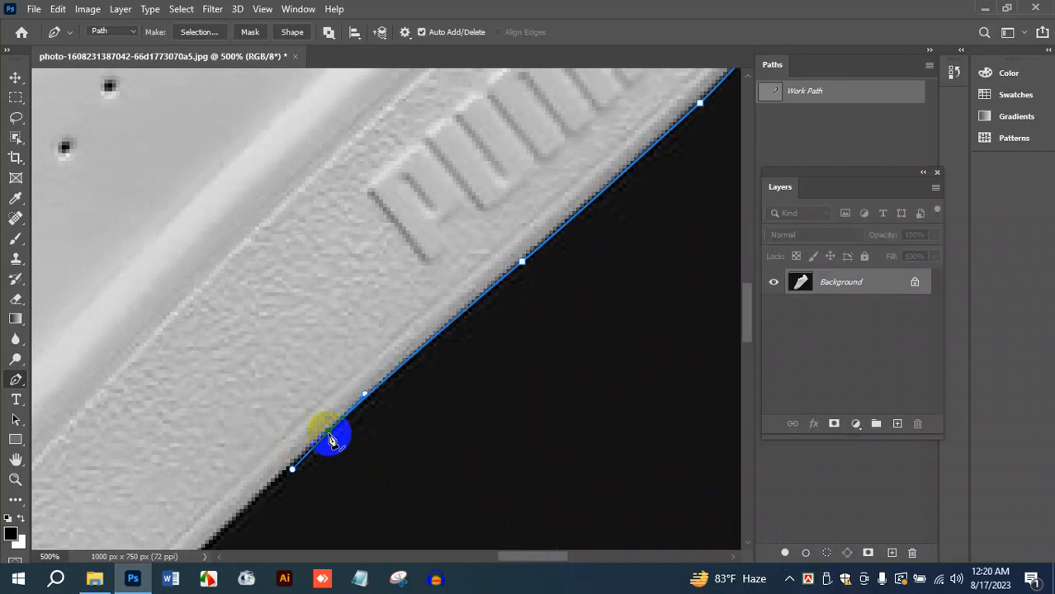
Trace the sole's middle stretch toward the toe with two more long curved segments, clearing the outgoing handle between them
scroll(440, 363, down, 3)
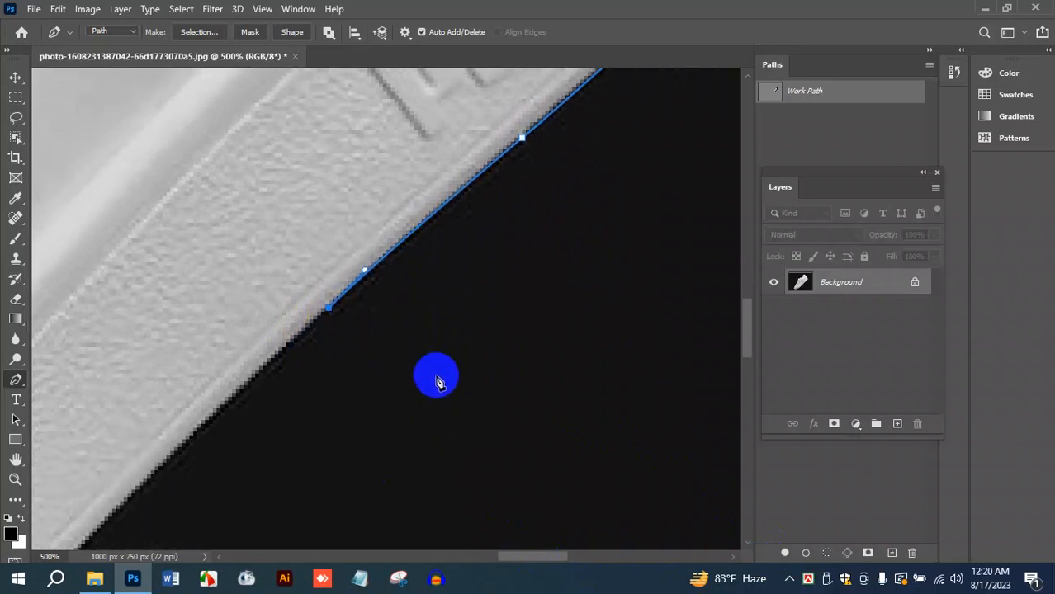
drag(120, 443, 71, 494)
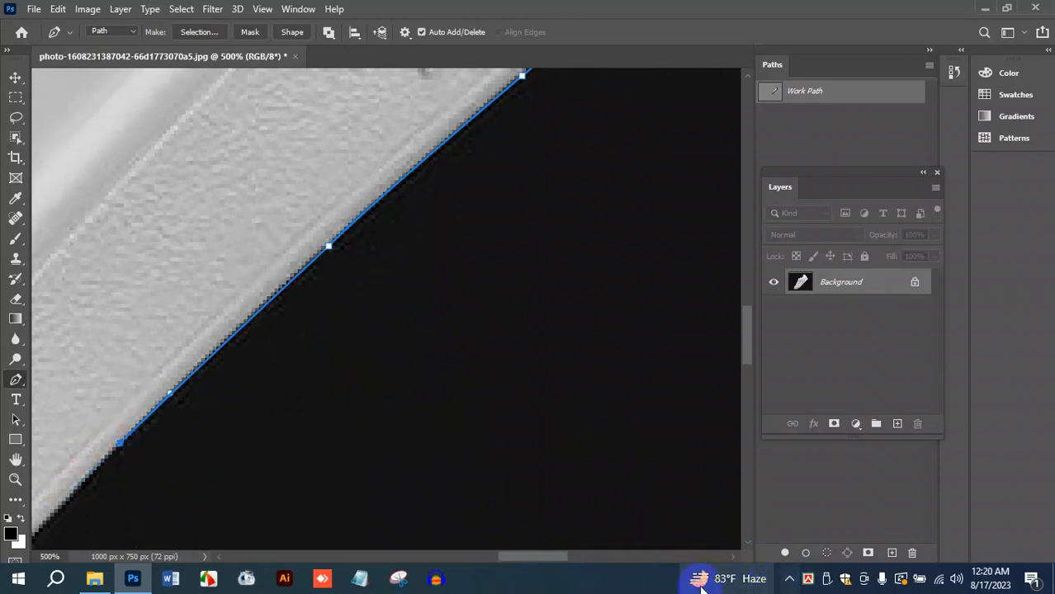
drag(556, 557, 522, 560)
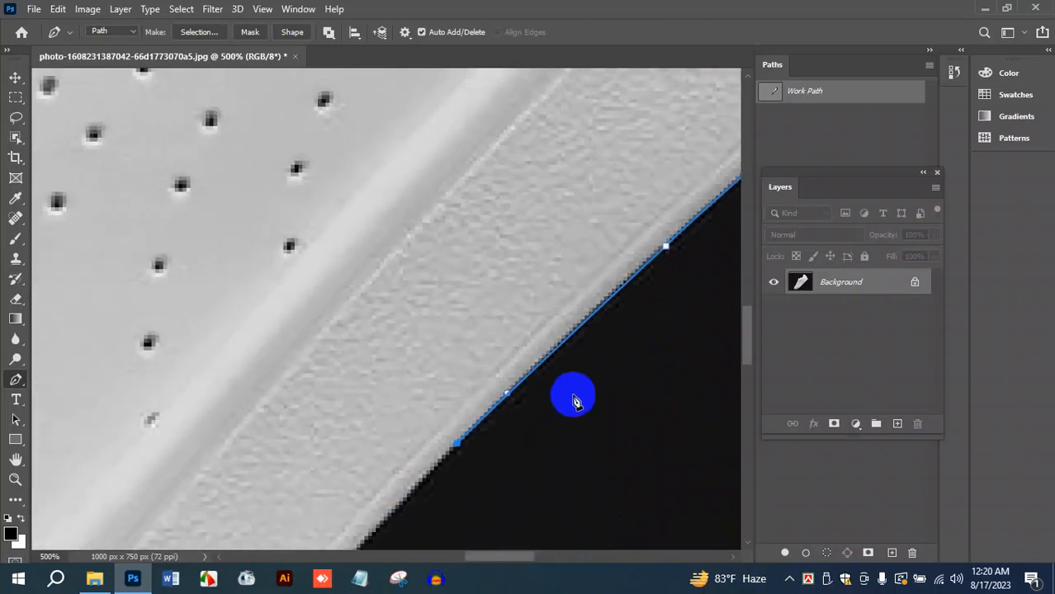
scroll(565, 405, down, 4)
scroll(553, 425, down, 1)
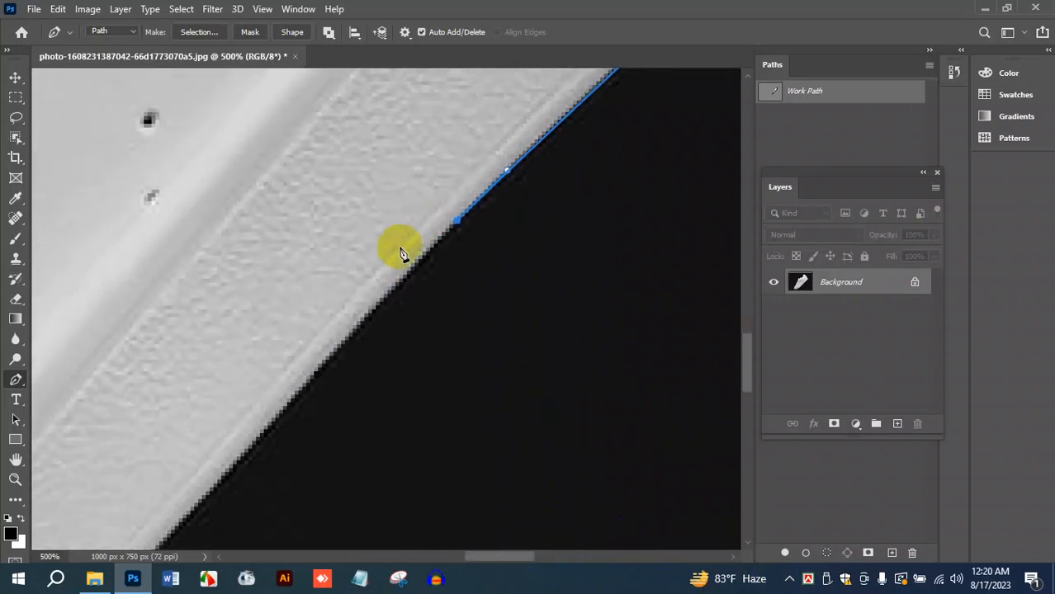
scroll(342, 369, down, 2)
mouse_move(241, 394)
mouse_down()
mouse_move(224, 412)
mouse_move(243, 402)
mouse_up()
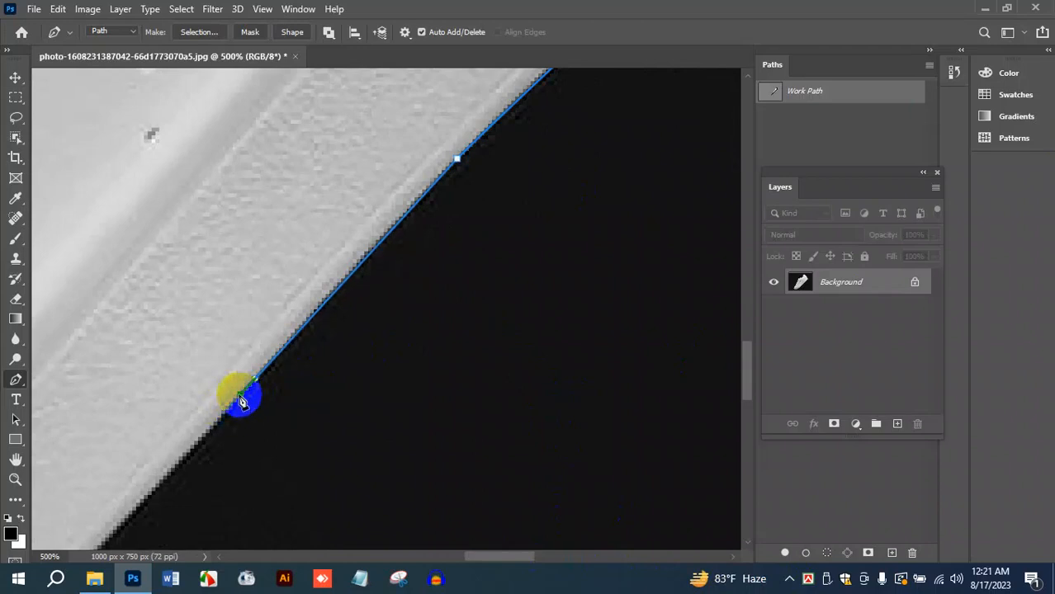
Add one more segment along the sole's edge to the start of the forefoot and check the traced path on the whole shoe
scroll(236, 417, down, 2)
drag(104, 478, 88, 491)
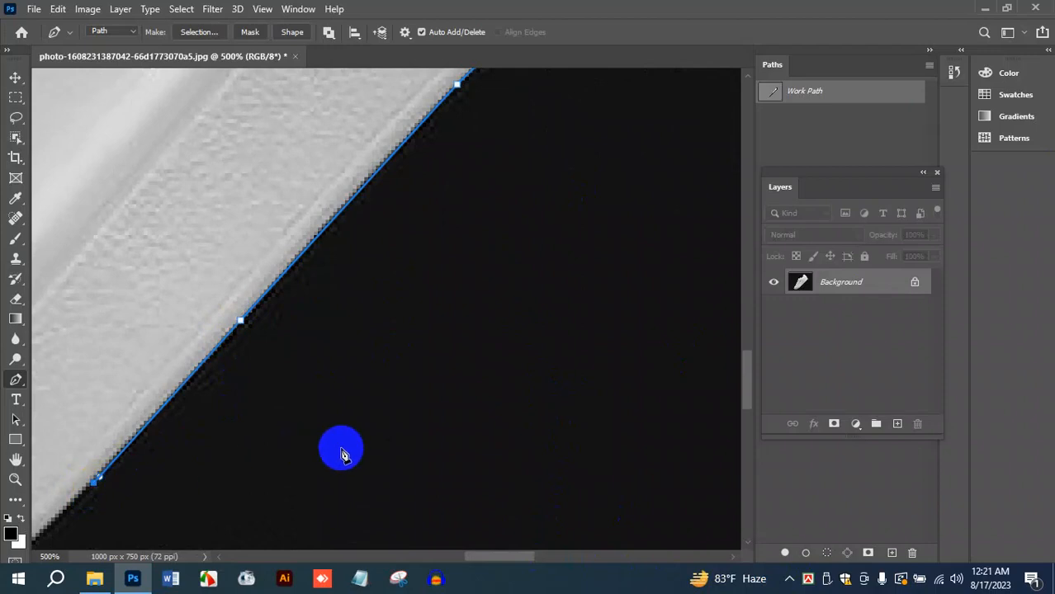
scroll(344, 454, down, 5)
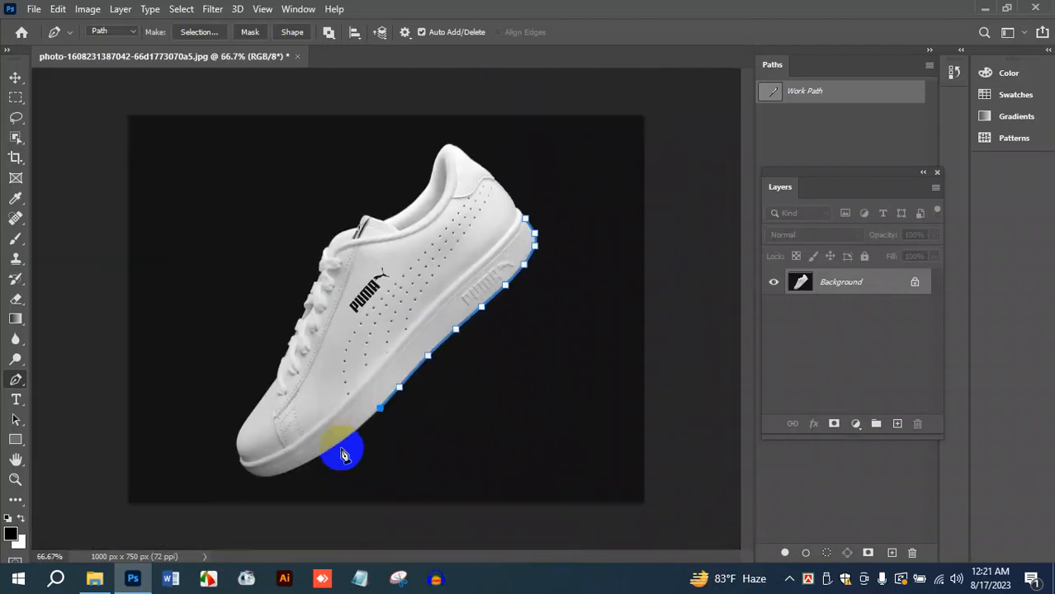
scroll(344, 452, up, 1)
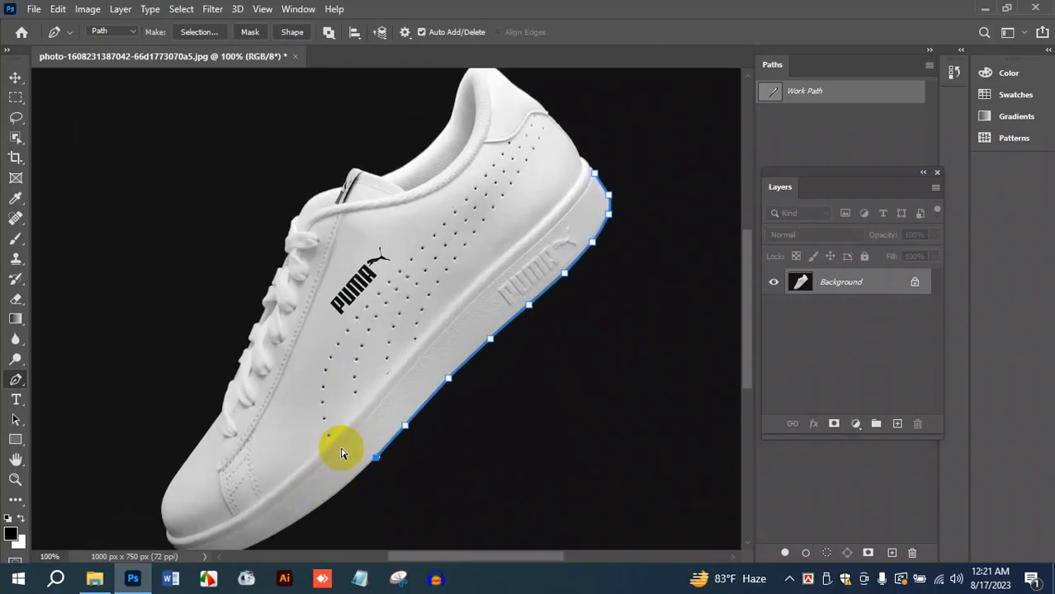
scroll(527, 321, down, 3)
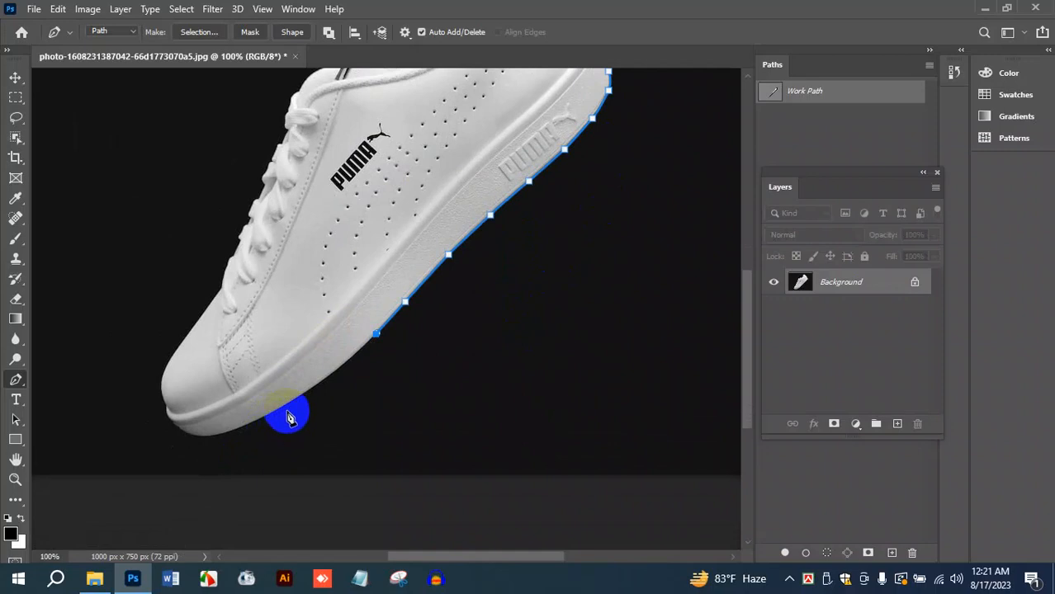
Extend the path with one more short segment along the sole's lower edge at the forefoot
key(ctrl+plus)
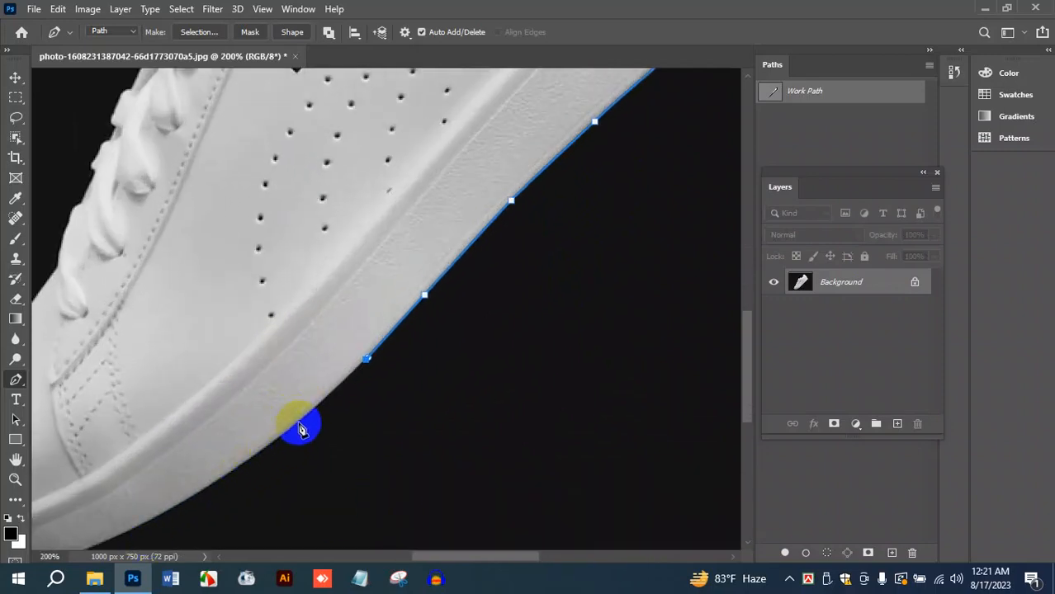
click(297, 422)
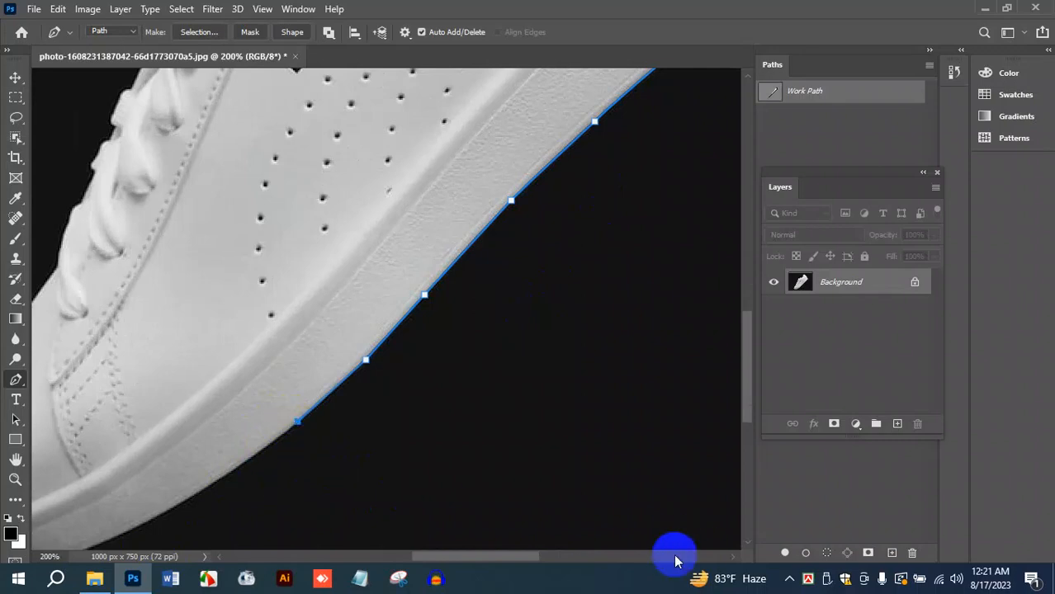
drag(526, 561, 492, 561)
scroll(466, 491, down, 3)
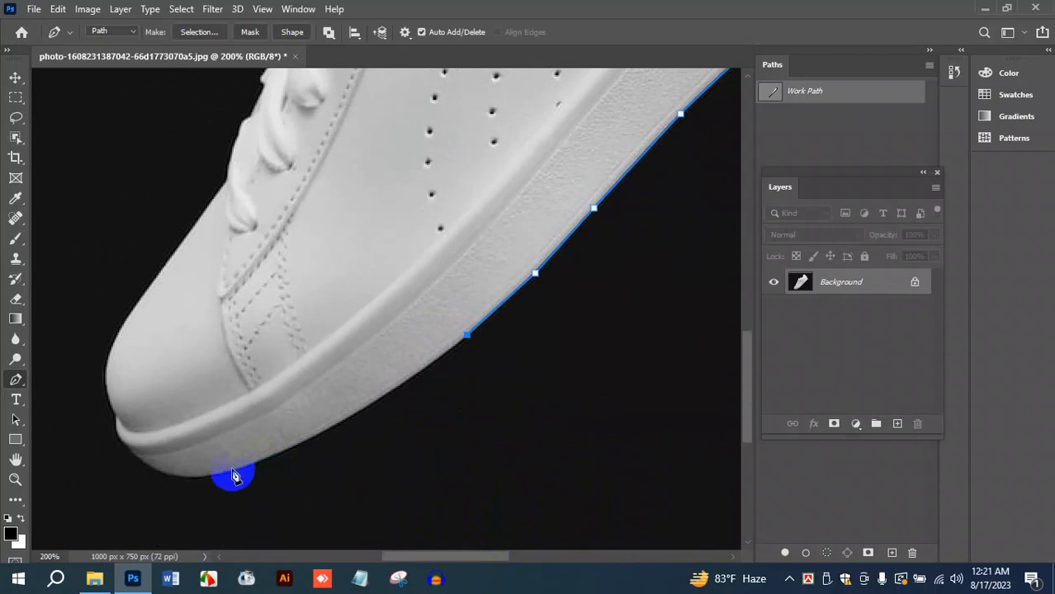
drag(233, 471, 159, 478)
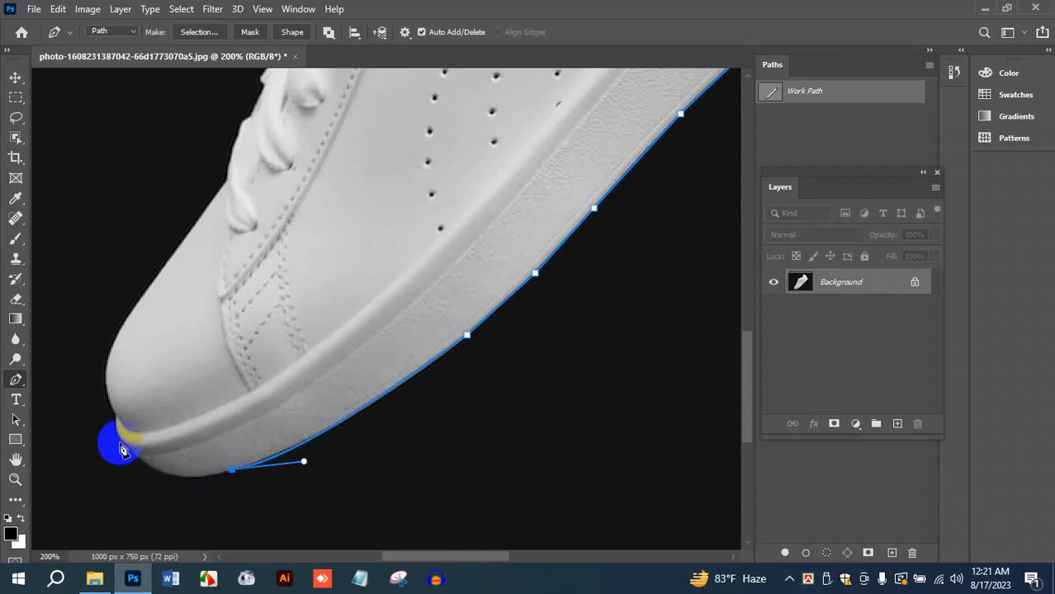
drag(120, 451, 81, 379)
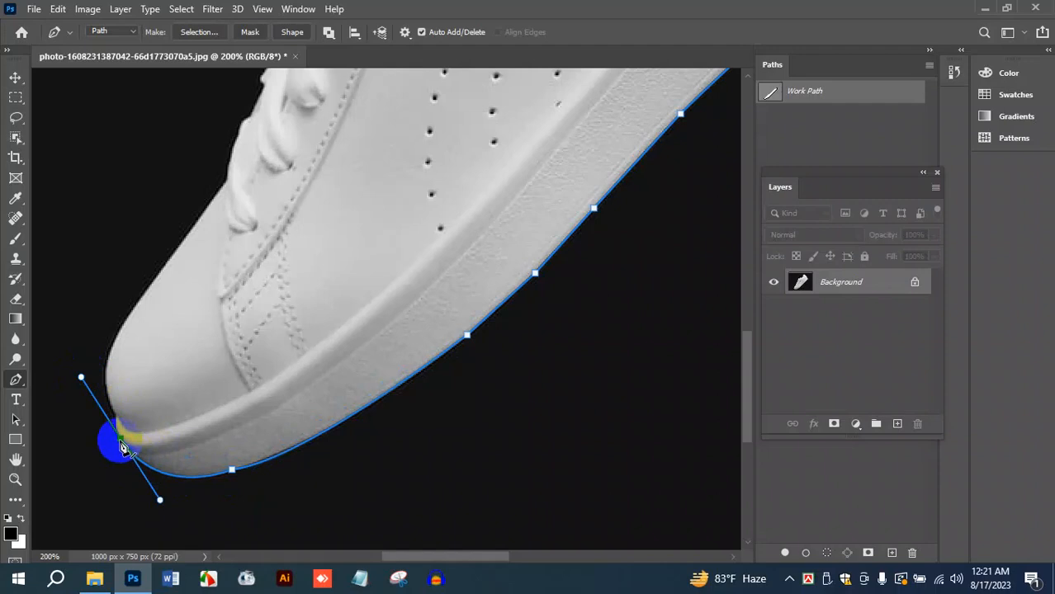
click(230, 472)
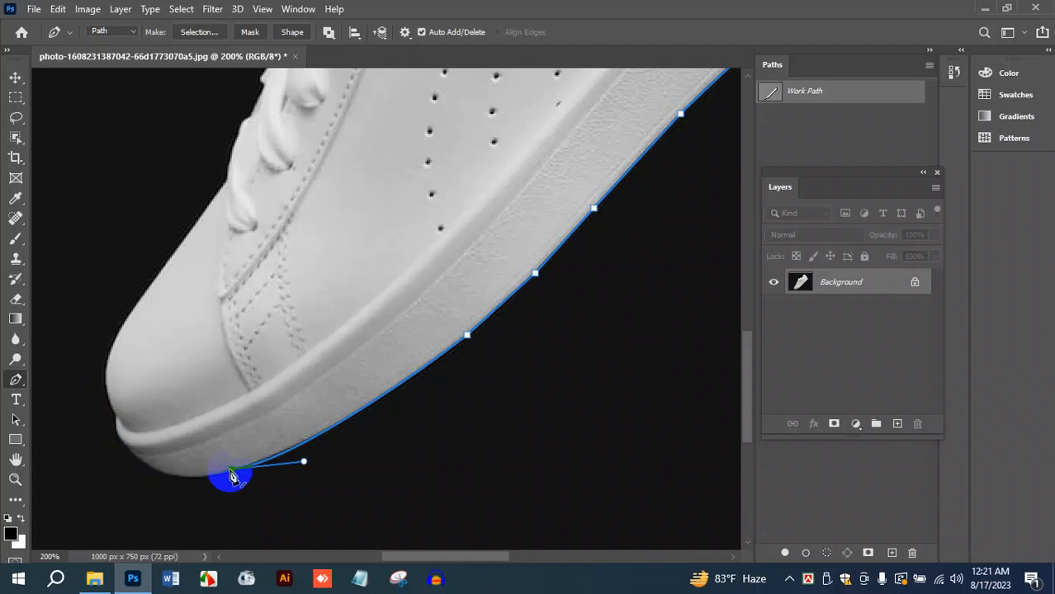
key(ctrl+z)
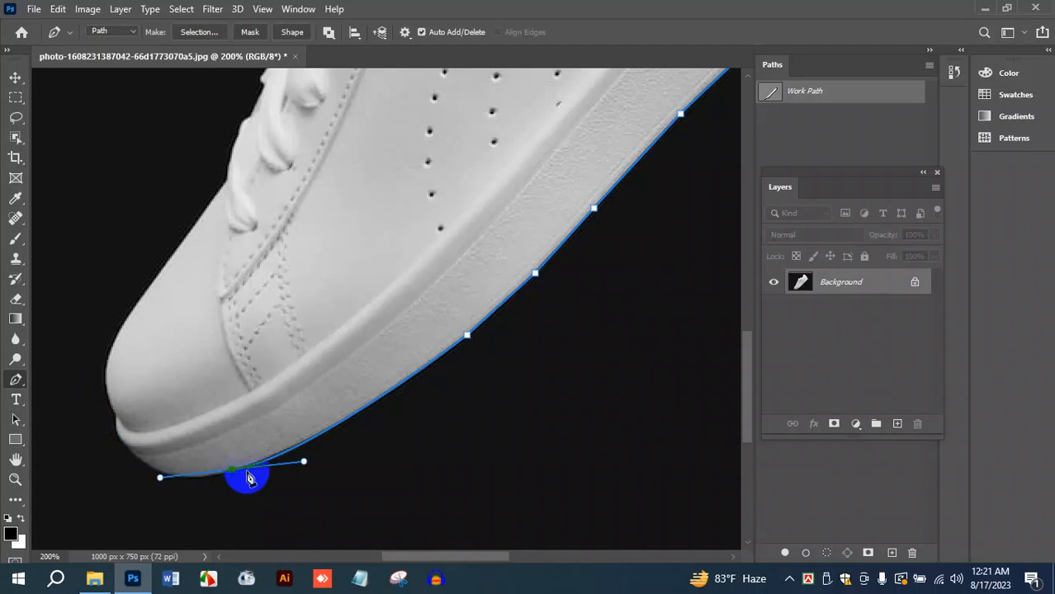
key(ctrl+z)
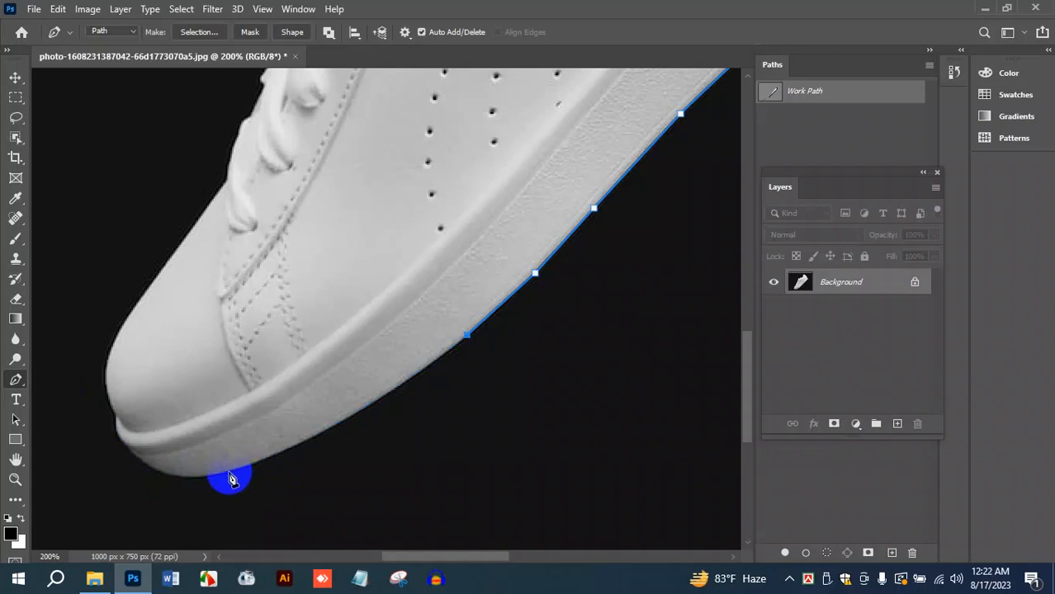
Curve the path under the toe and around the sole's front corner to the toe cap seam, clearing each anchor's outgoing handle
drag(228, 473, 140, 493)
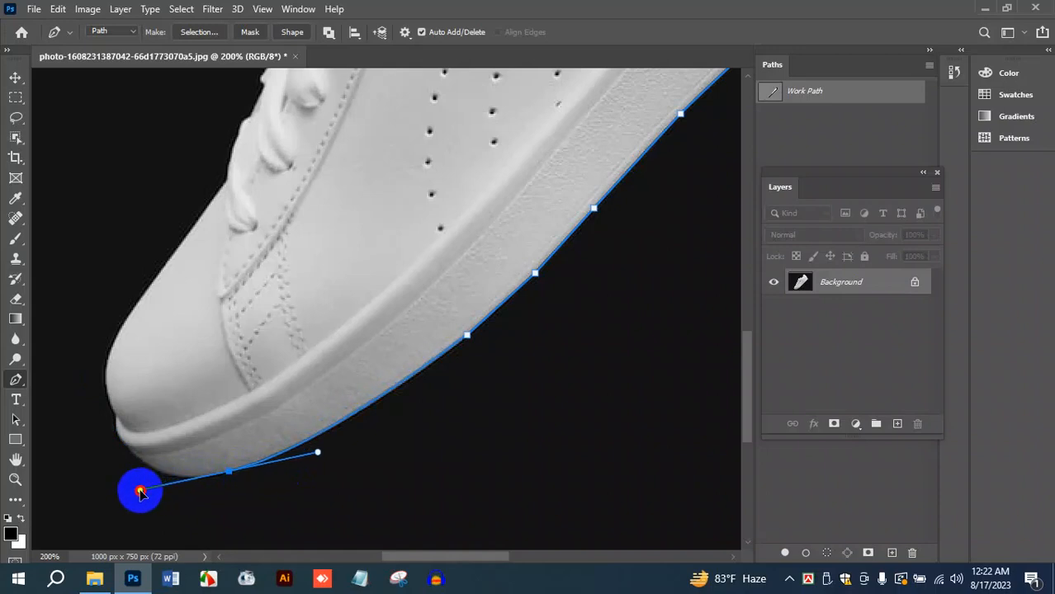
alt+click(229, 473)
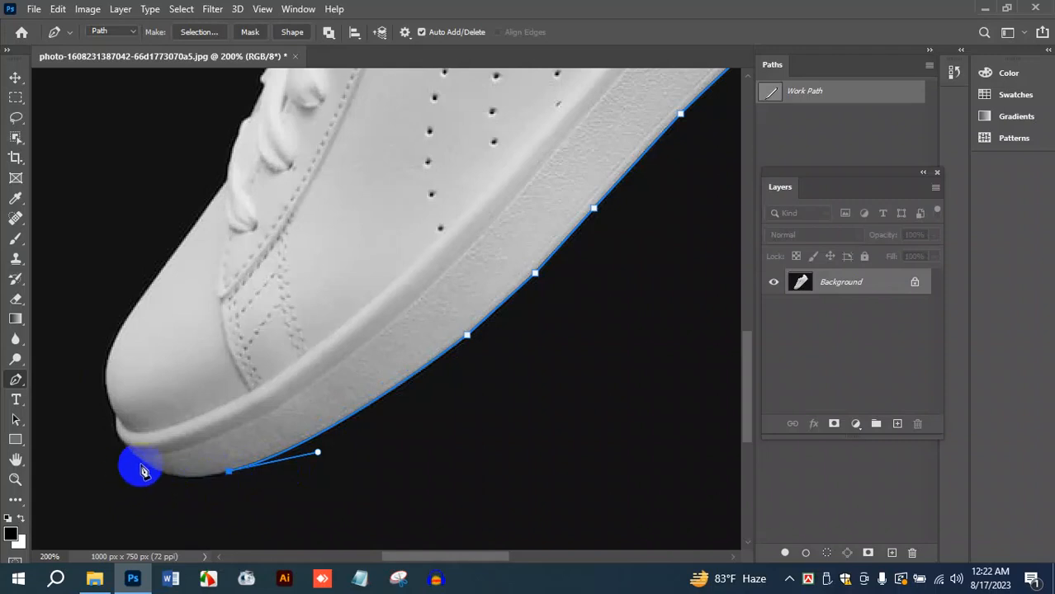
drag(141, 464, 113, 437)
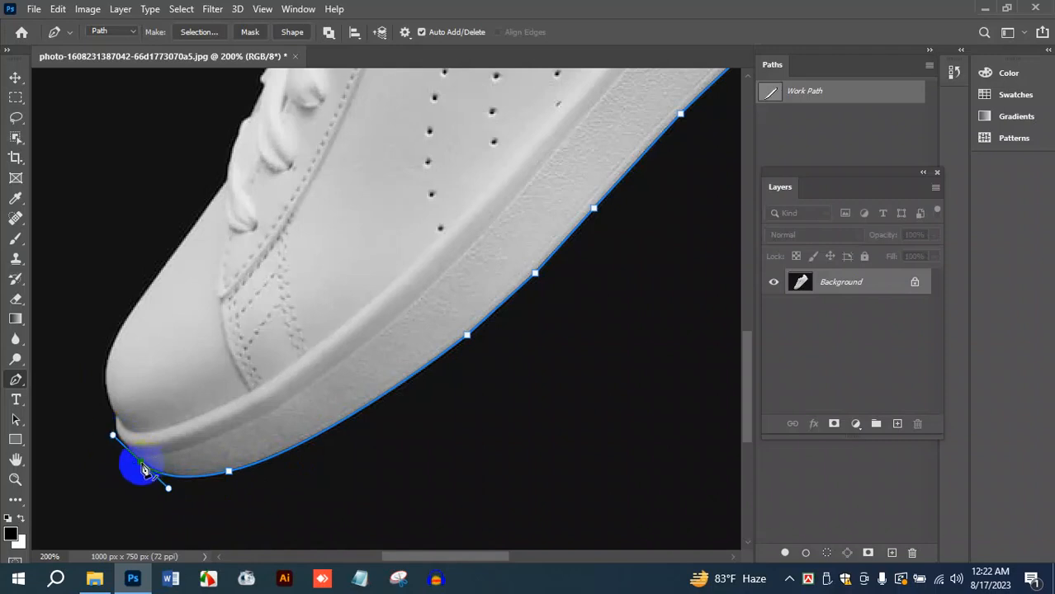
drag(144, 471, 119, 406)
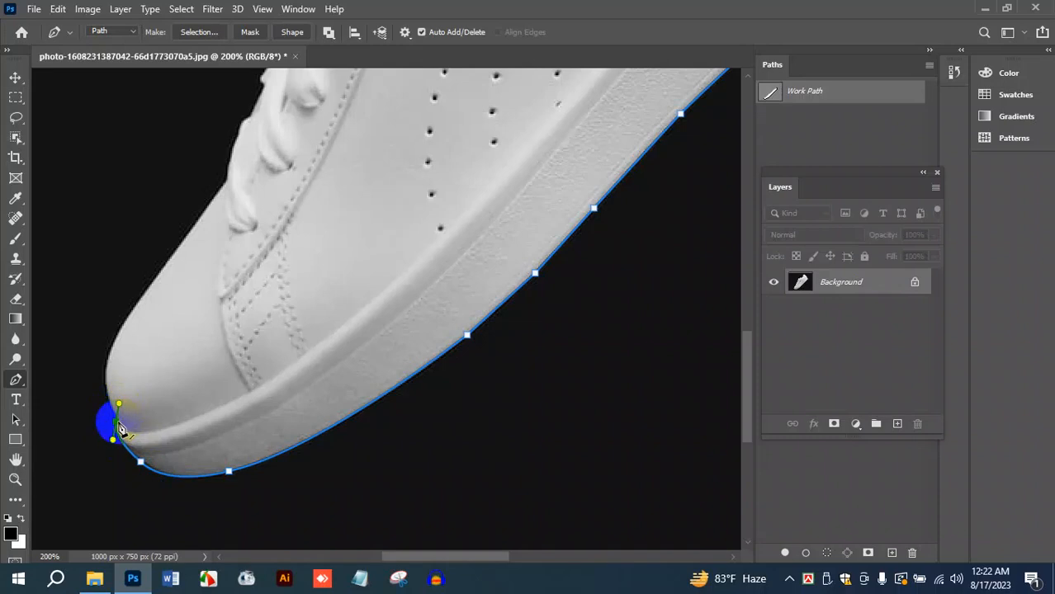
Trace around the toe cap's front and up the upper's edge to the lowest lace with two curved segments, removing the outgoing handles
scroll(396, 297, up, 3)
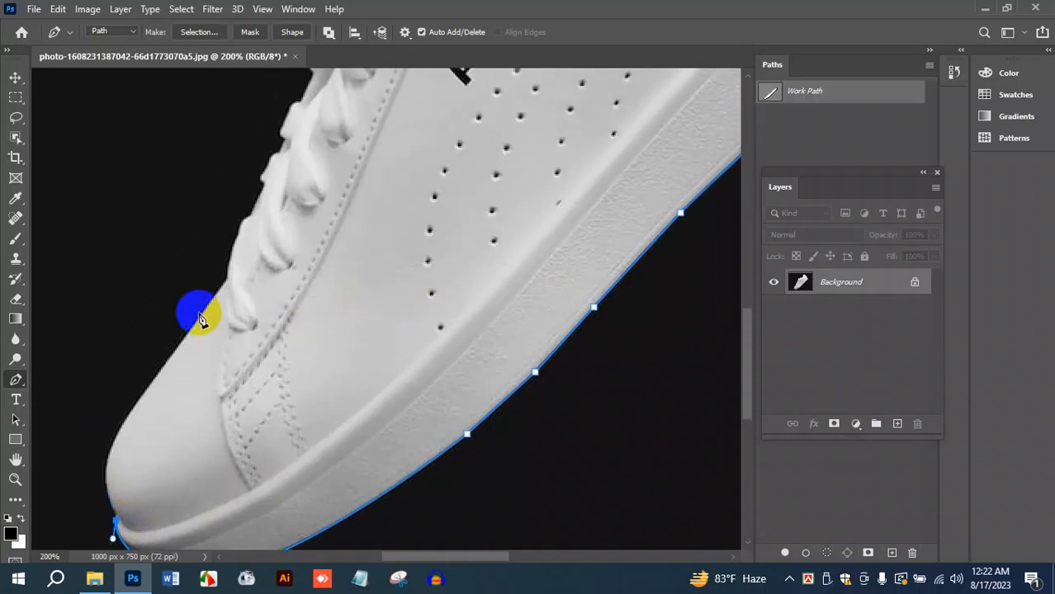
scroll(186, 337, down, 1)
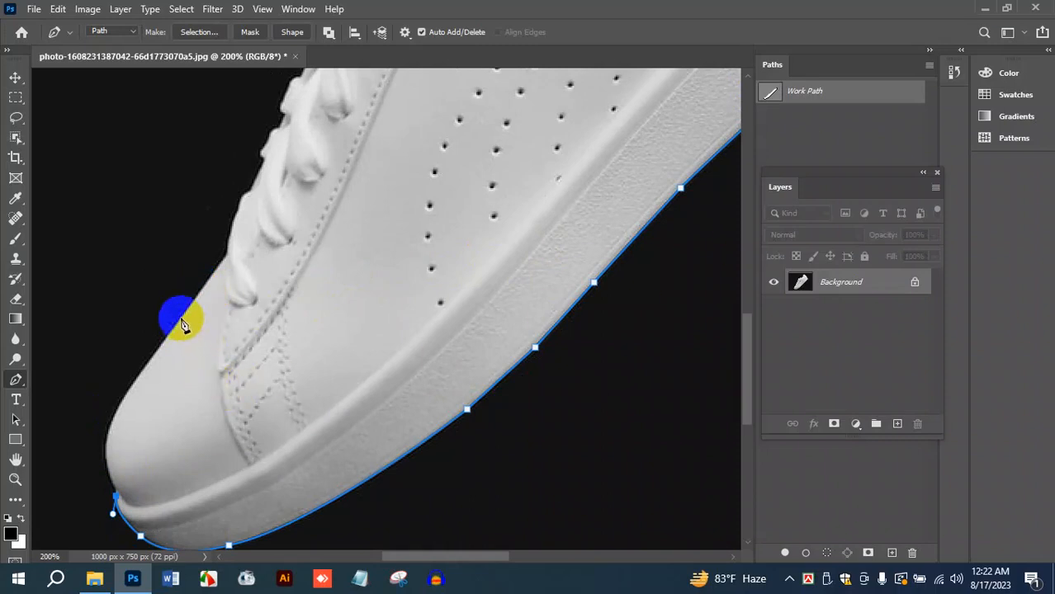
drag(182, 319, 293, 223)
key(ctrl+z)
drag(120, 401, 151, 362)
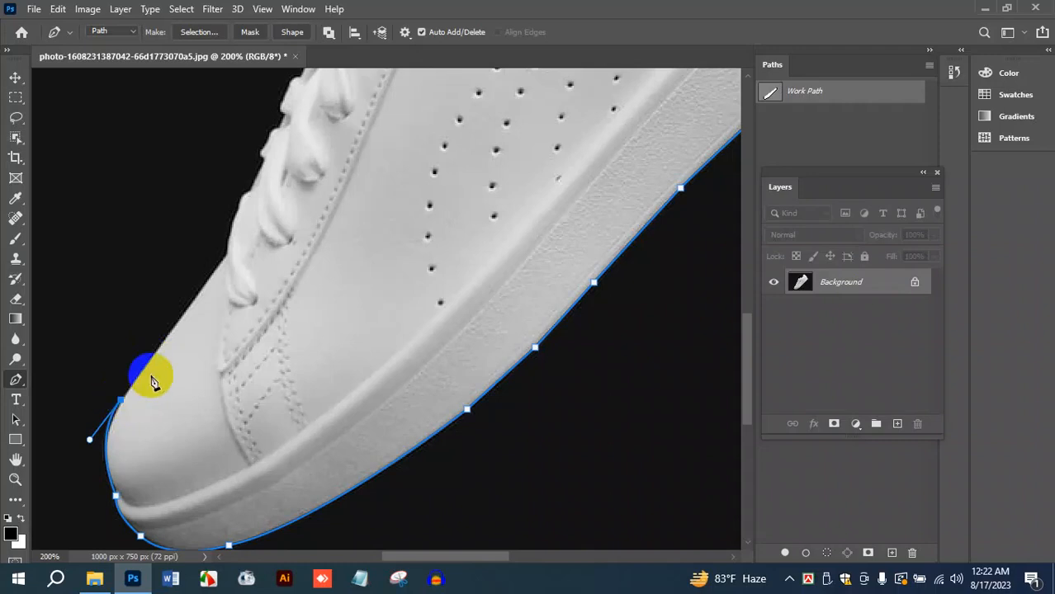
click(223, 261)
drag(229, 254, 223, 263)
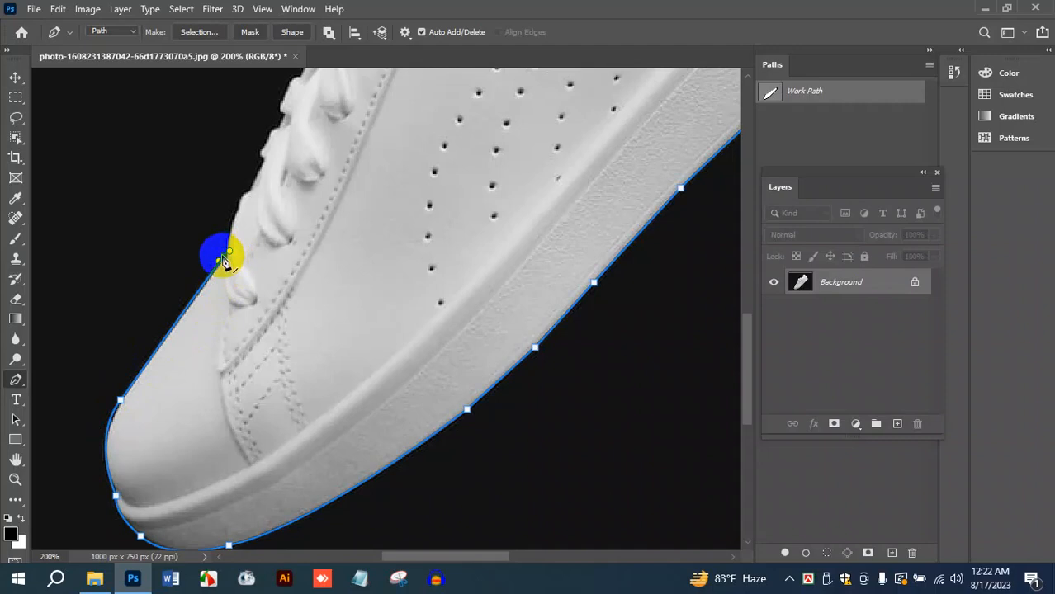
Outline the lowest lace's outer edge with two short curved segments, removing each anchor's outgoing handle
scroll(248, 268, up, 3)
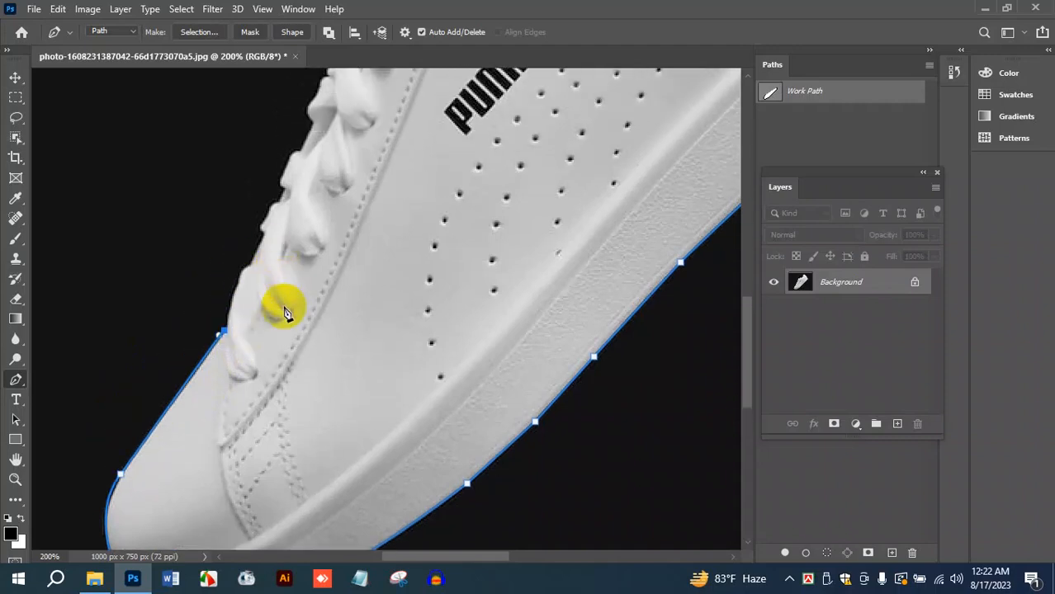
drag(245, 268, 255, 257)
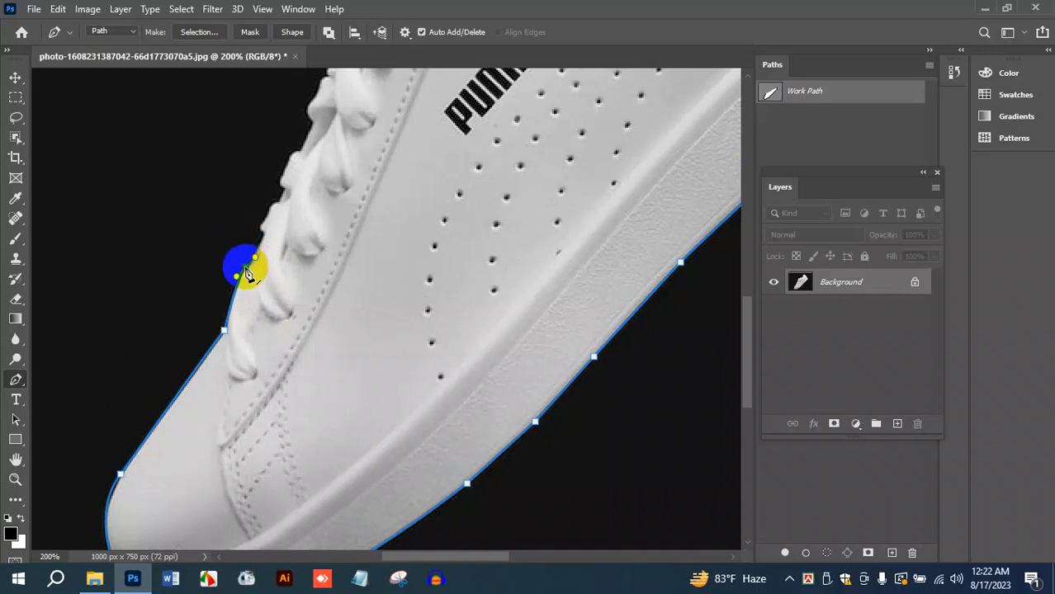
click(246, 269)
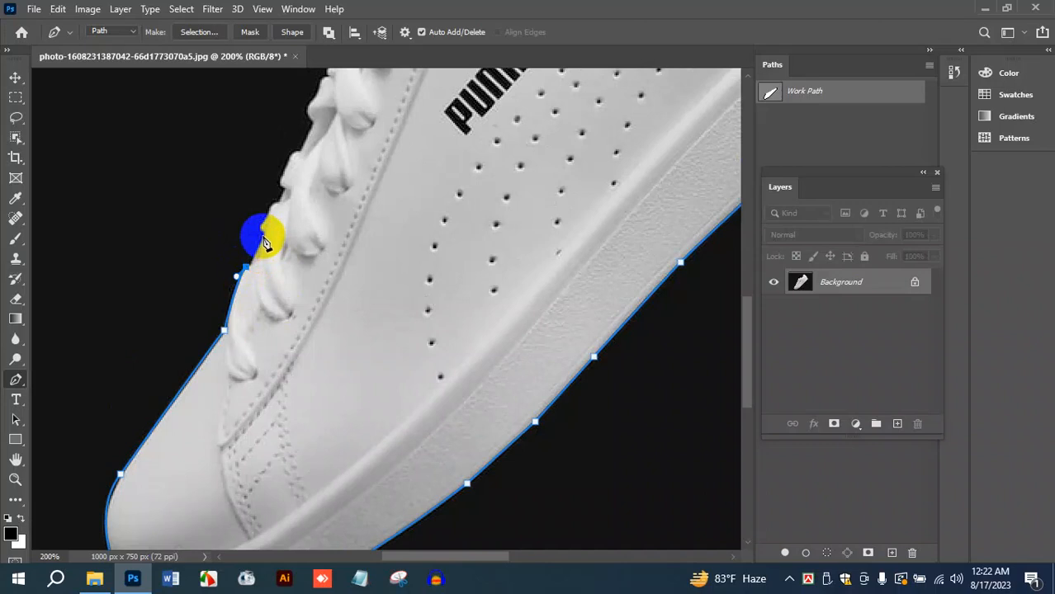
click(267, 231)
drag(269, 228, 265, 239)
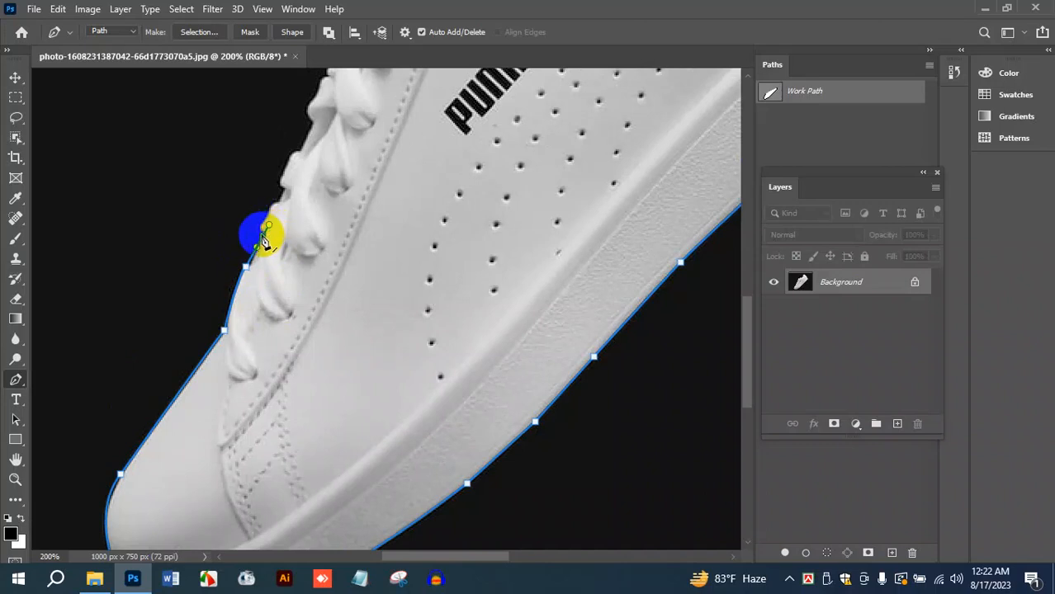
drag(262, 239, 278, 215)
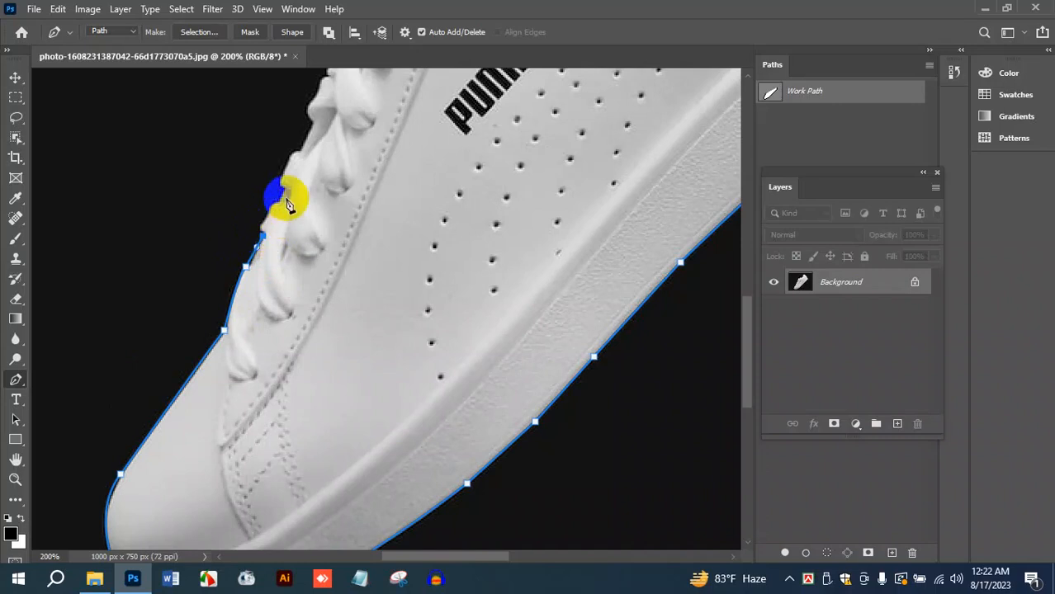
Trace the second lace's bulging outer edge at 400% zoom with short segments ending in the notch above it
scroll(339, 202, up, 1)
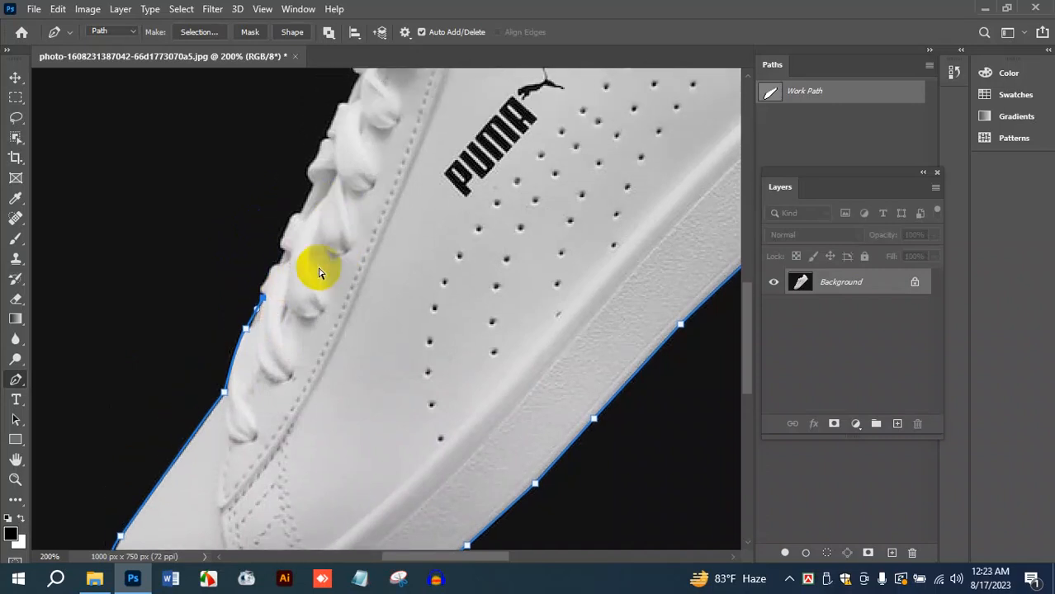
scroll(321, 273, up, 2)
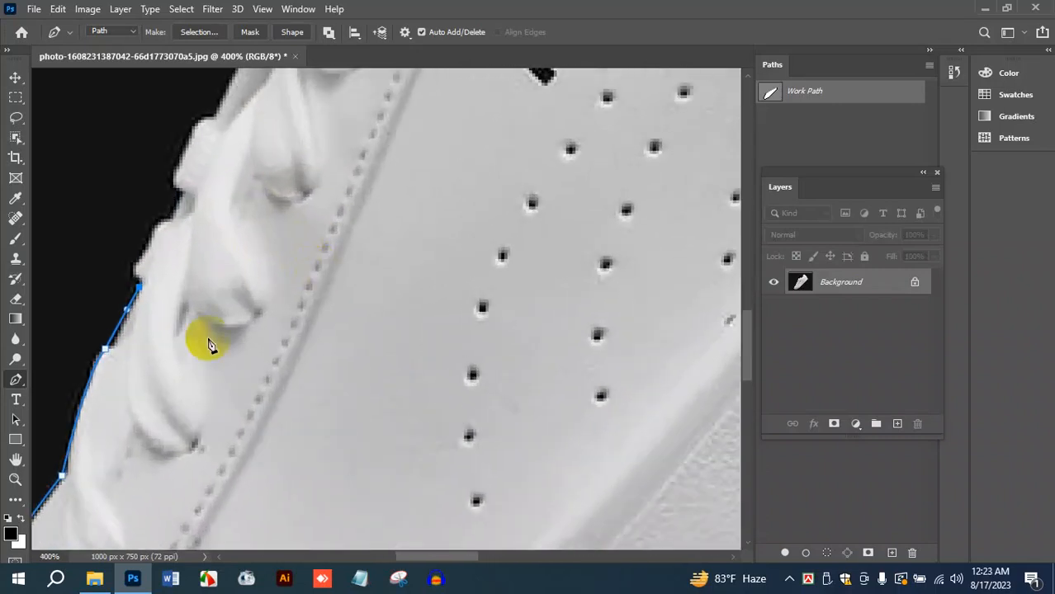
scroll(318, 277, up, 1)
drag(137, 319, 147, 307)
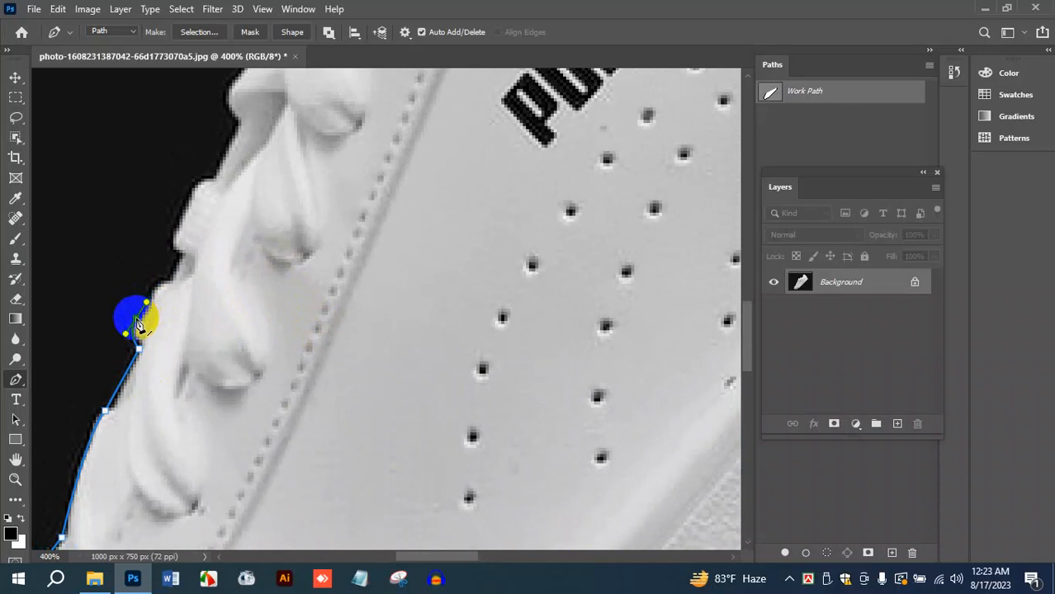
drag(137, 321, 174, 285)
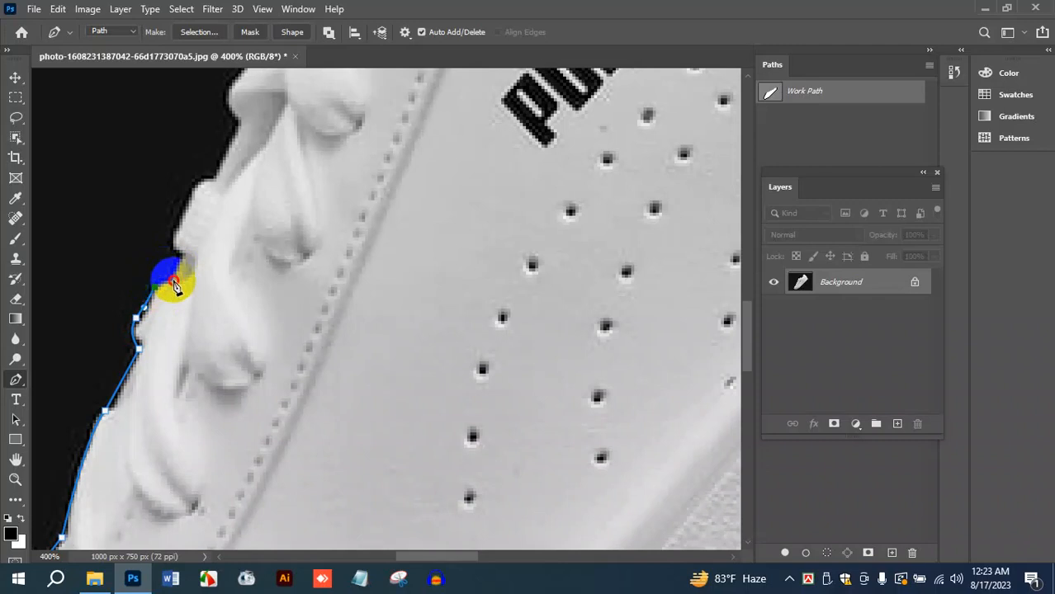
click(173, 281)
Continue the path from the notch around the third lace's rounded edge to the base of the next lace
click(185, 253)
drag(179, 227, 225, 179)
alt+click(179, 229)
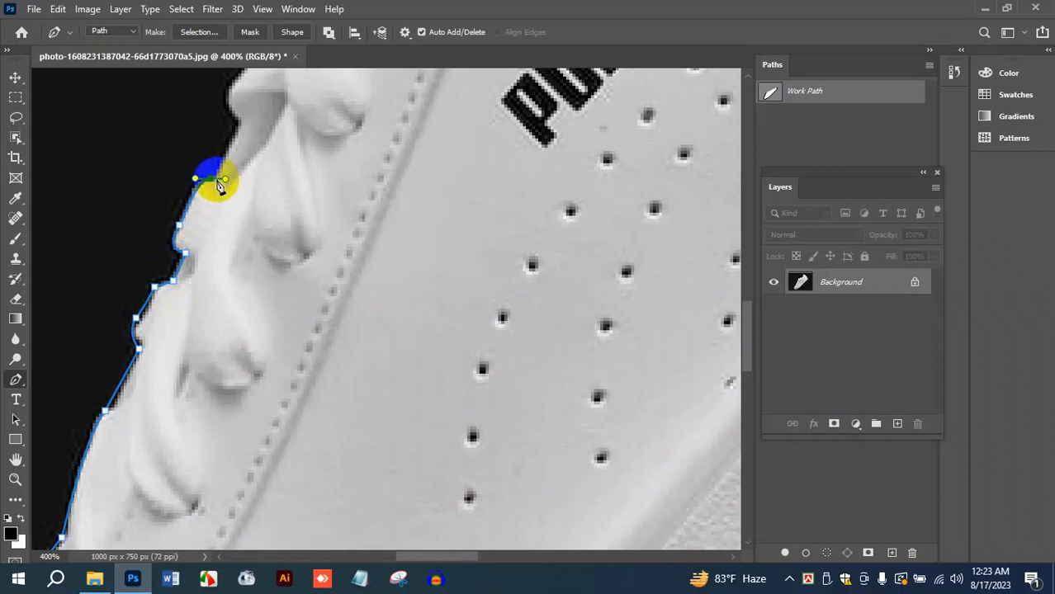
click(241, 124)
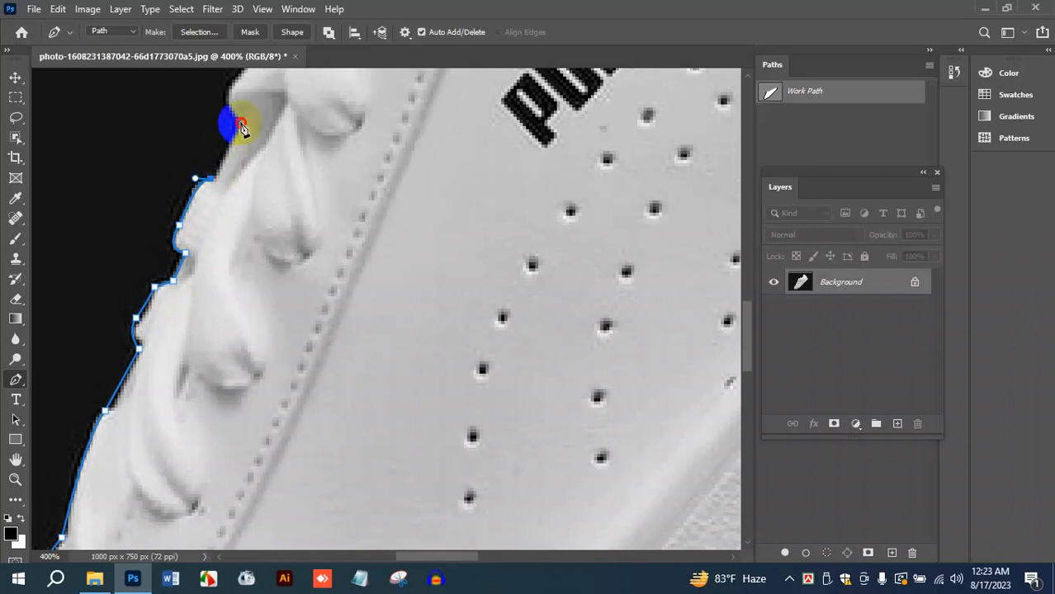
Curve the path around the fourth lace's rounded outer bulge and up to its upper corner, clearing the outgoing handles
scroll(277, 141, up, 3)
scroll(277, 149, up, 1)
drag(238, 201, 259, 139)
click(237, 204)
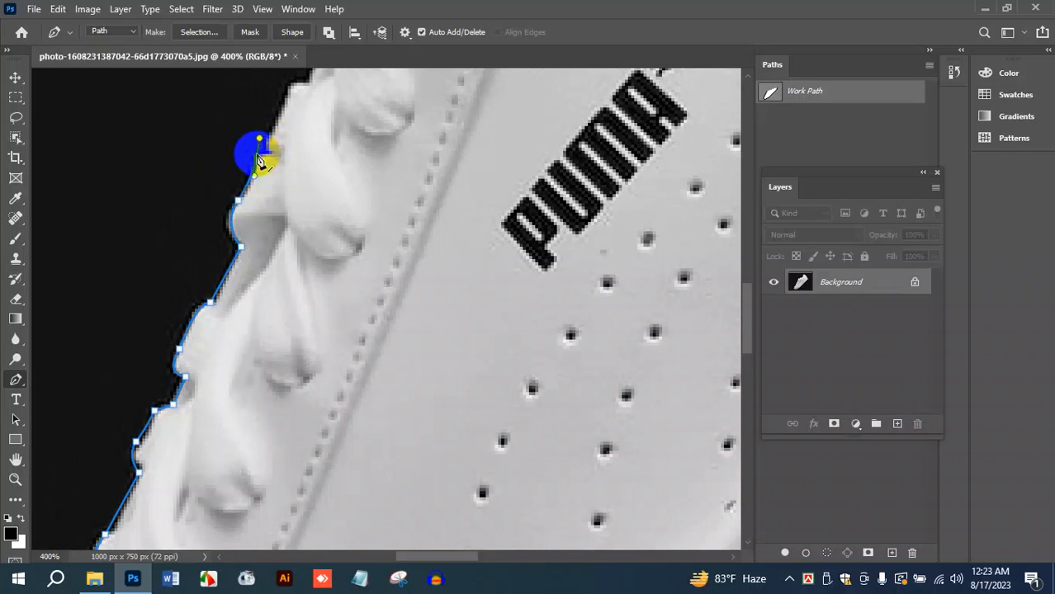
Trace the stepped edge of the next lace up to the underside of the horizontal top lace
scroll(310, 134, up, 2)
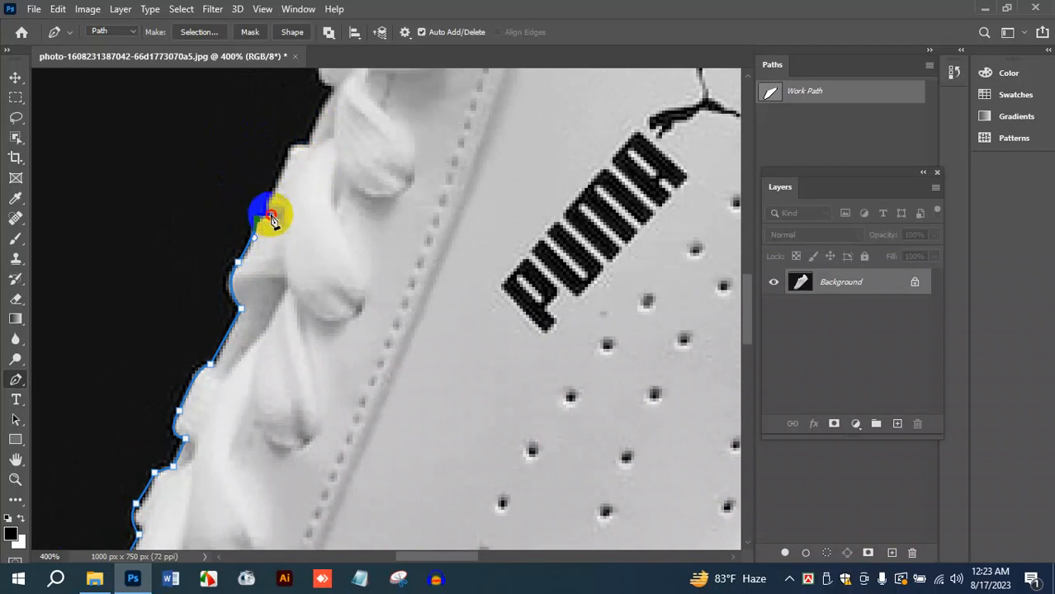
drag(262, 213, 292, 156)
scroll(395, 220, up, 2)
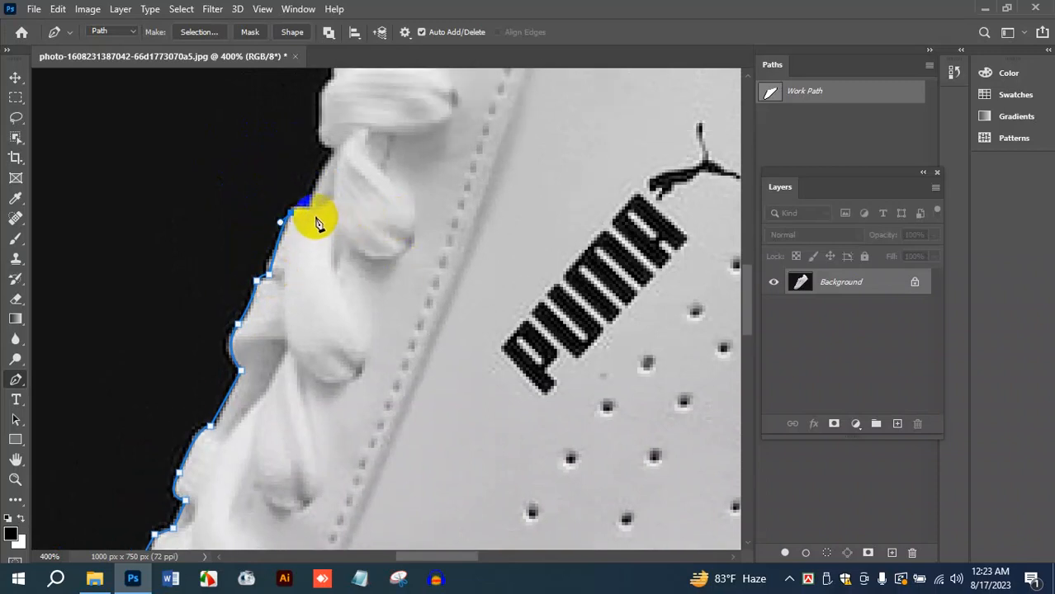
drag(311, 212, 342, 142)
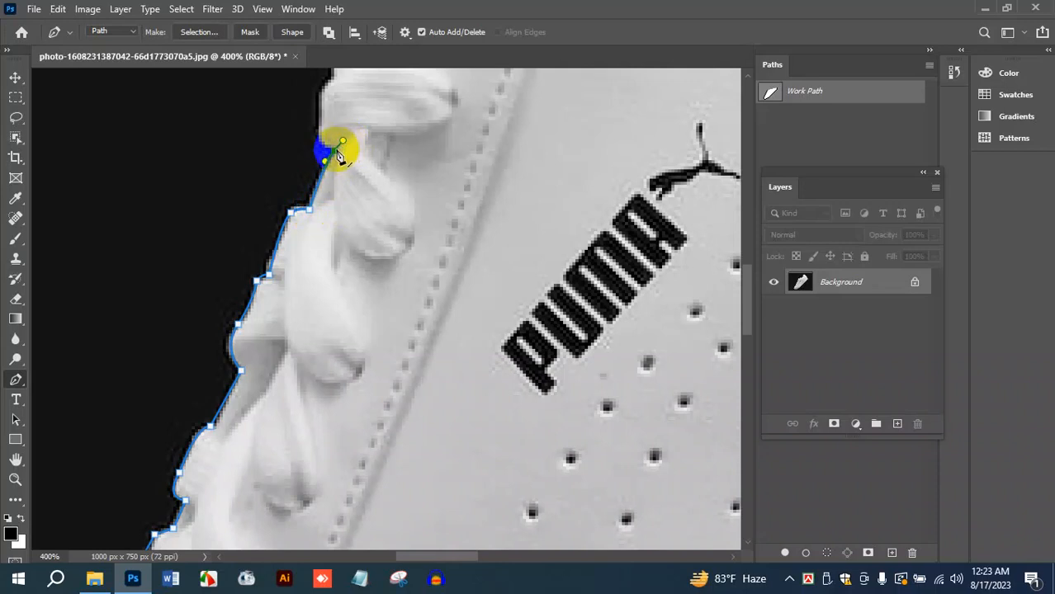
Curve the path around the horizontal top lace's end and up the edge of the lace strand above it
scroll(337, 159, up, 3)
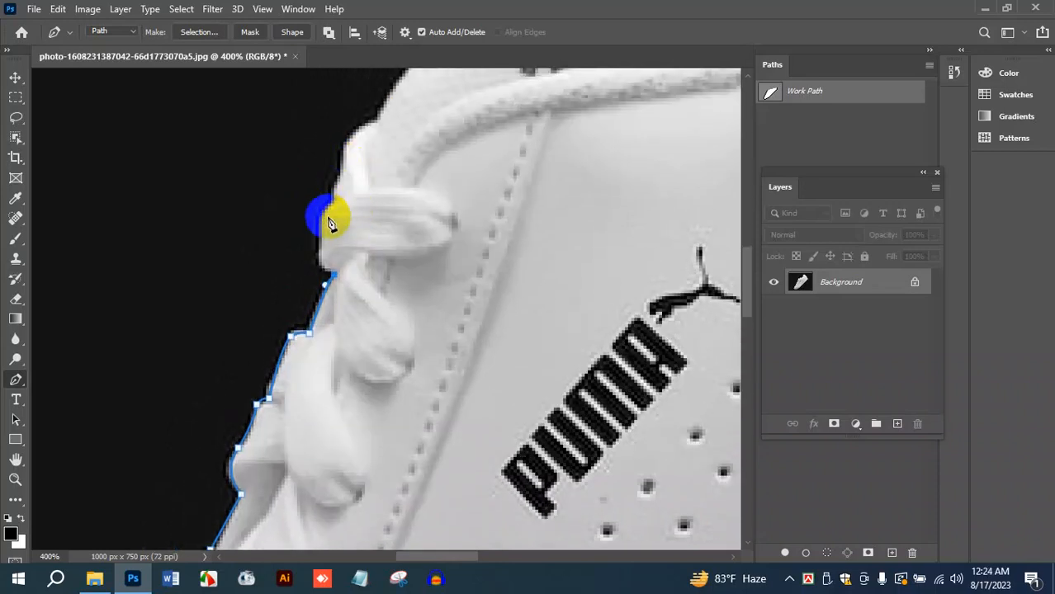
drag(322, 214, 337, 158)
drag(334, 157, 333, 158)
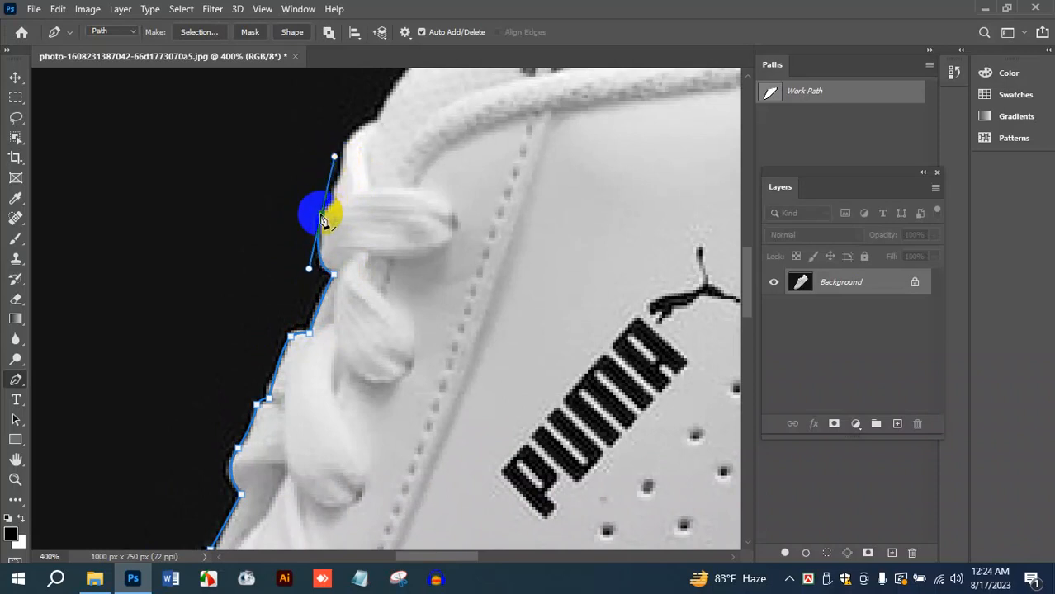
alt+click(331, 203)
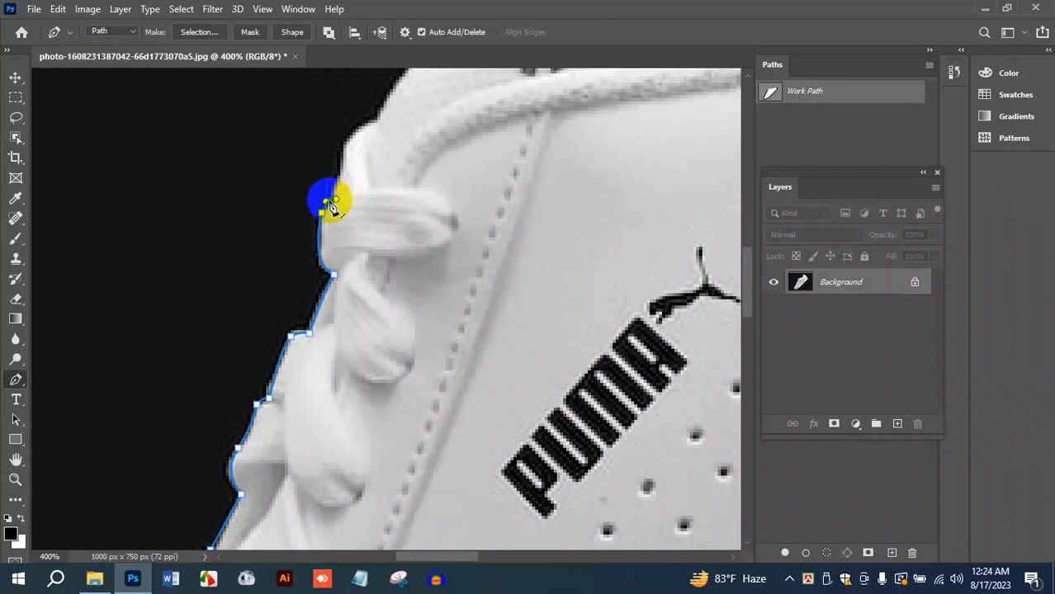
drag(337, 165, 349, 128)
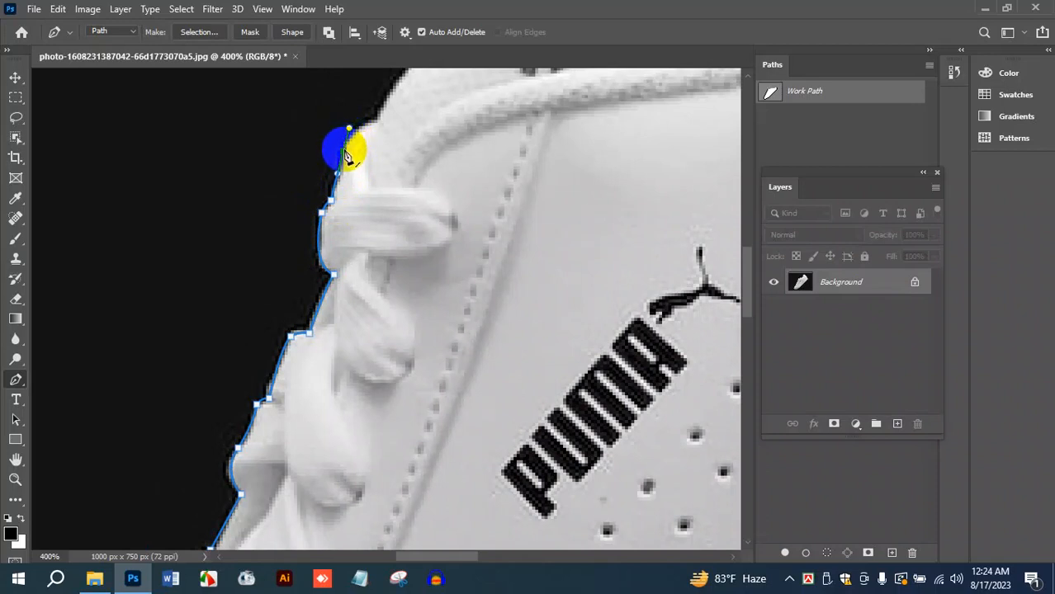
Round the path over the upper lace strand and curve it along the tongue's edge to the loop's base, clearing the last anchor's outgoing handle
scroll(345, 157, up, 3)
drag(387, 211, 397, 208)
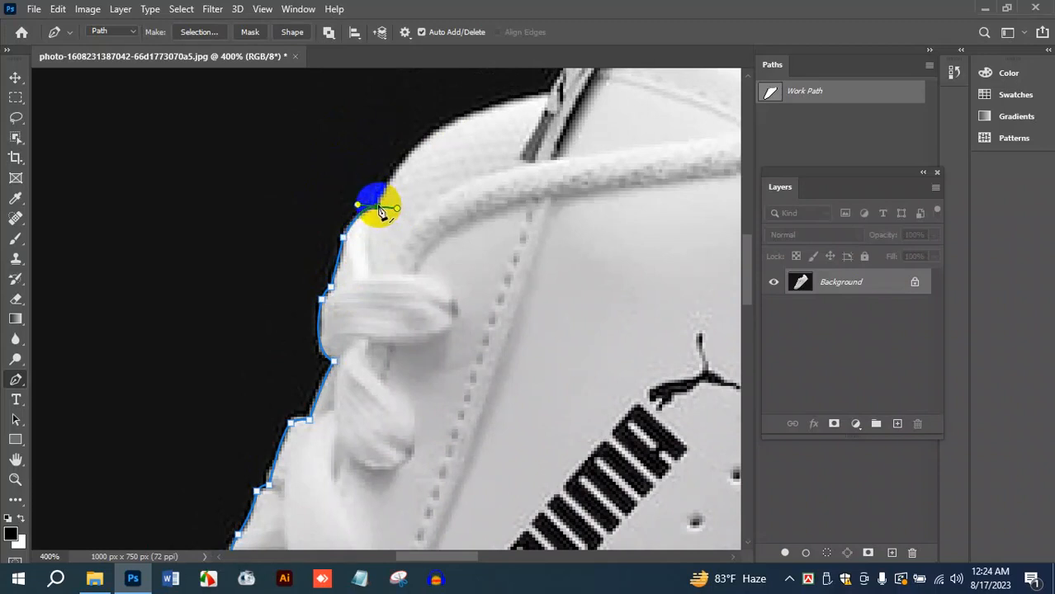
scroll(380, 212, up, 2)
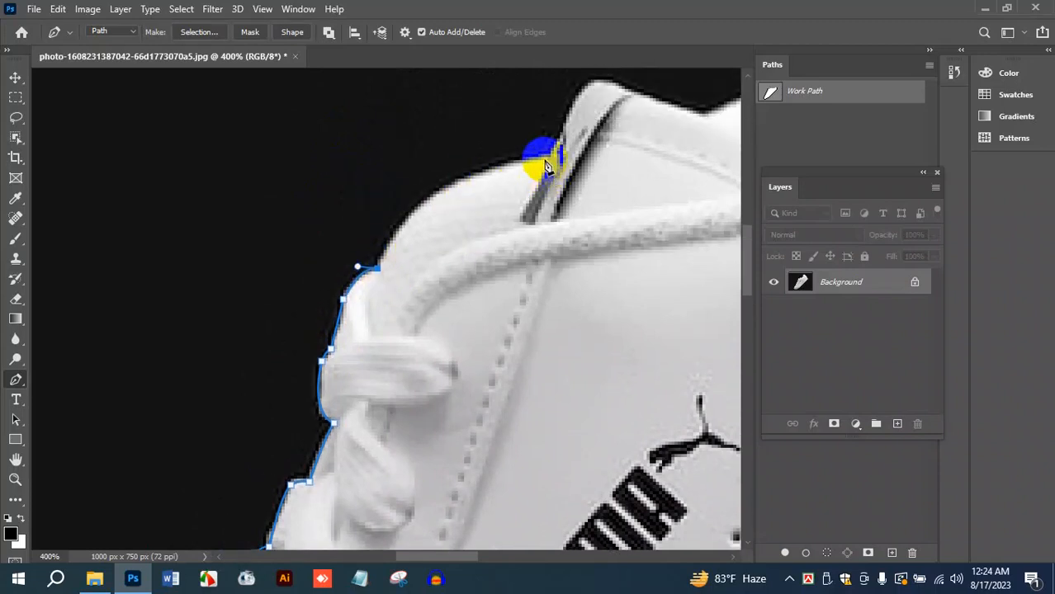
drag(544, 161, 670, 148)
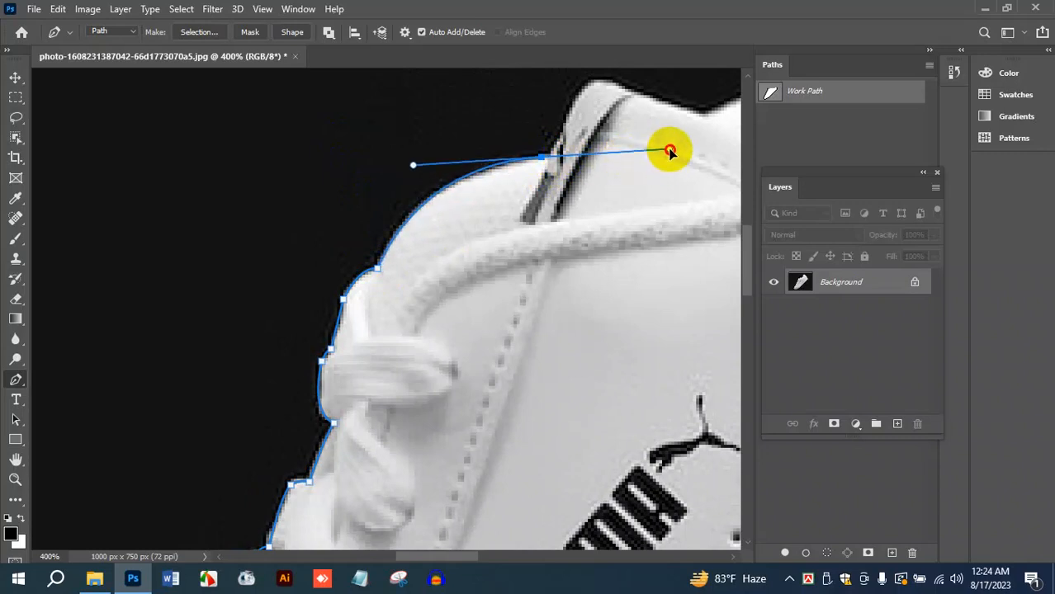
alt+click(542, 163)
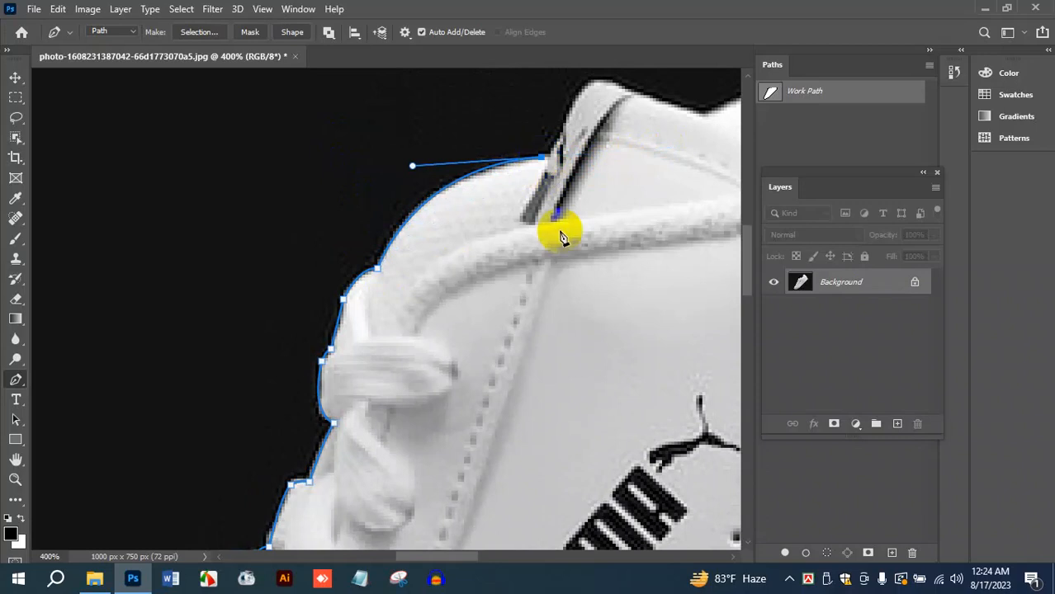
scroll(389, 349, up, 4)
drag(448, 553, 478, 560)
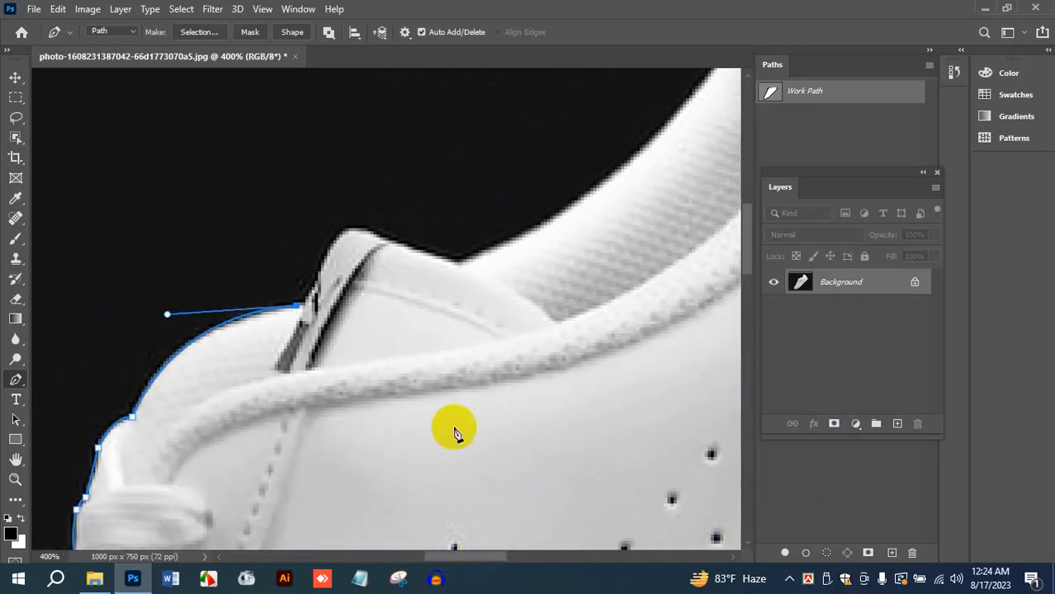
click(348, 228)
drag(348, 229, 363, 219)
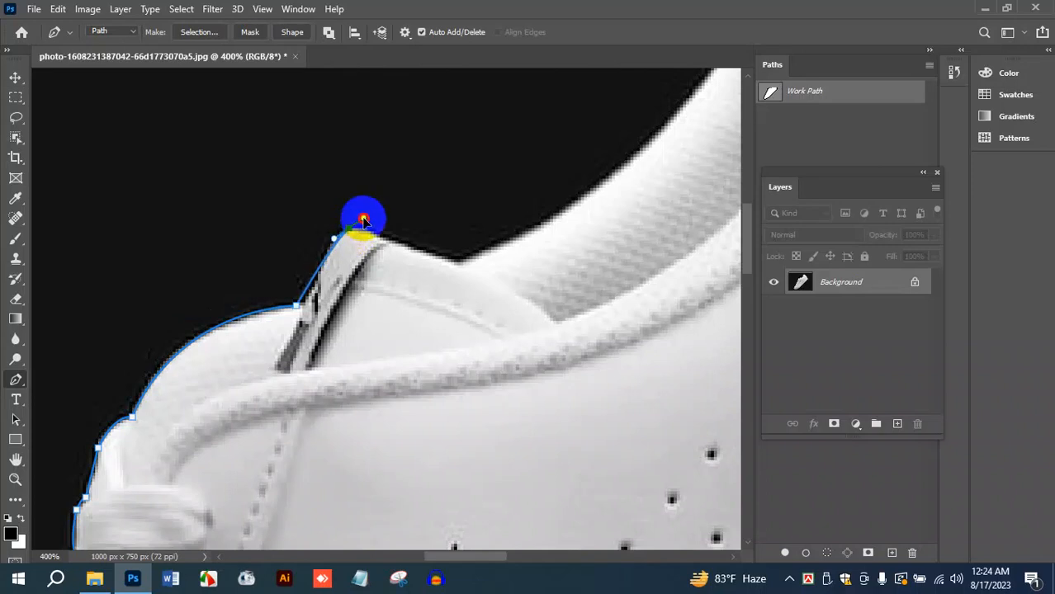
key(ctrl+z)
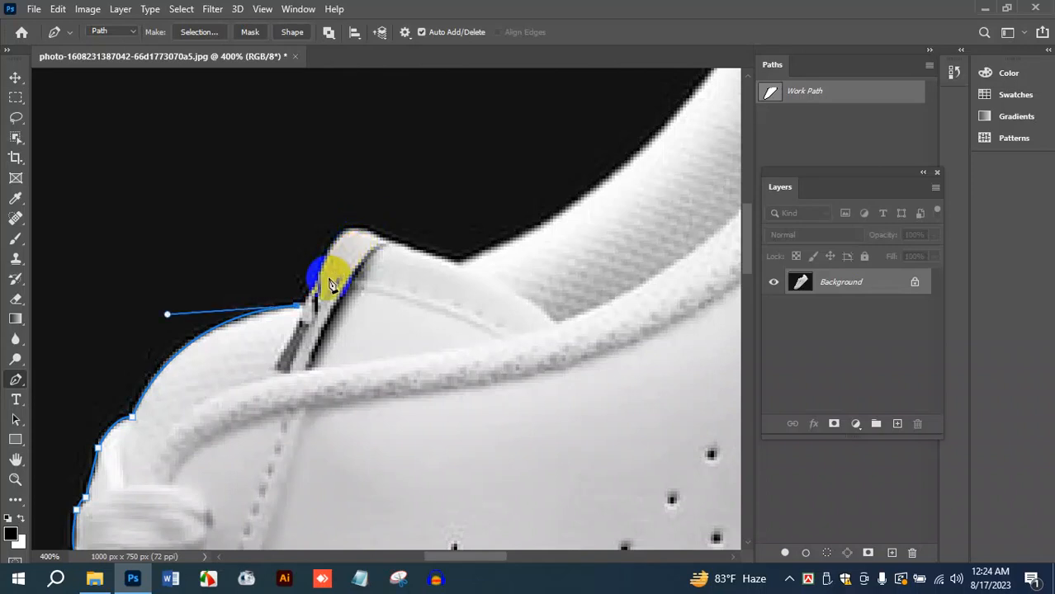
Trace the path up the side of the tongue's loop, around its rounded top and down to the notch at the collar
alt+click(302, 307)
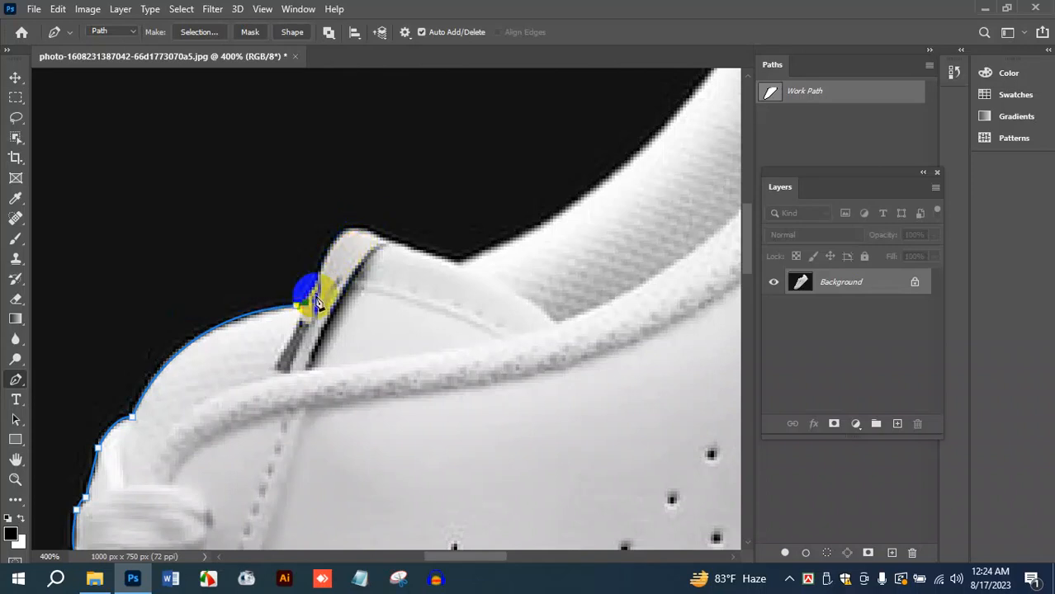
click(343, 233)
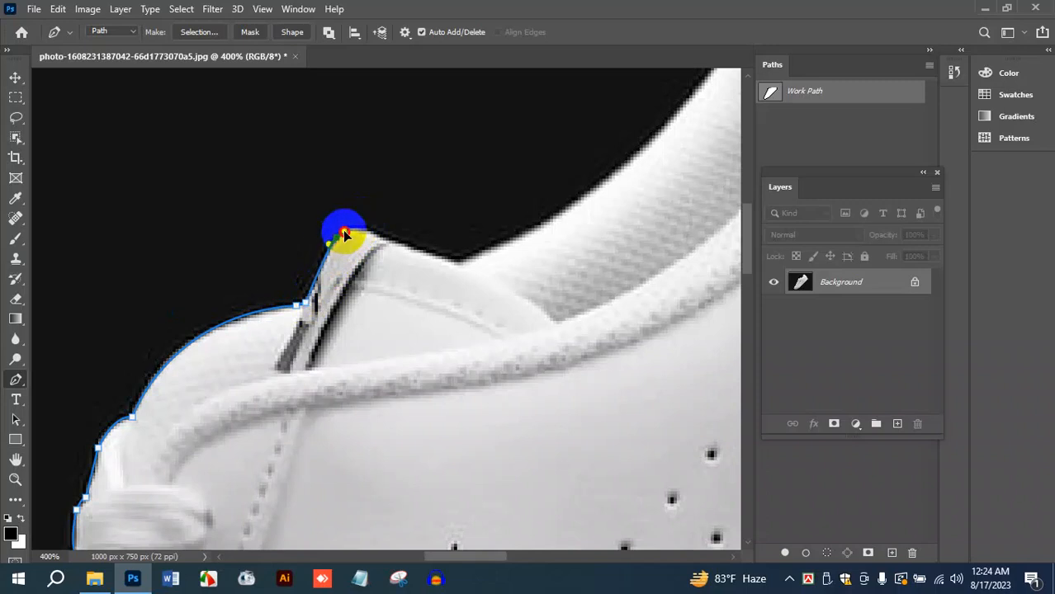
mouse_move(345, 237)
mouse_down()
mouse_move(336, 246)
mouse_move(461, 270)
mouse_up()
alt+click(335, 239)
alt+click(398, 246)
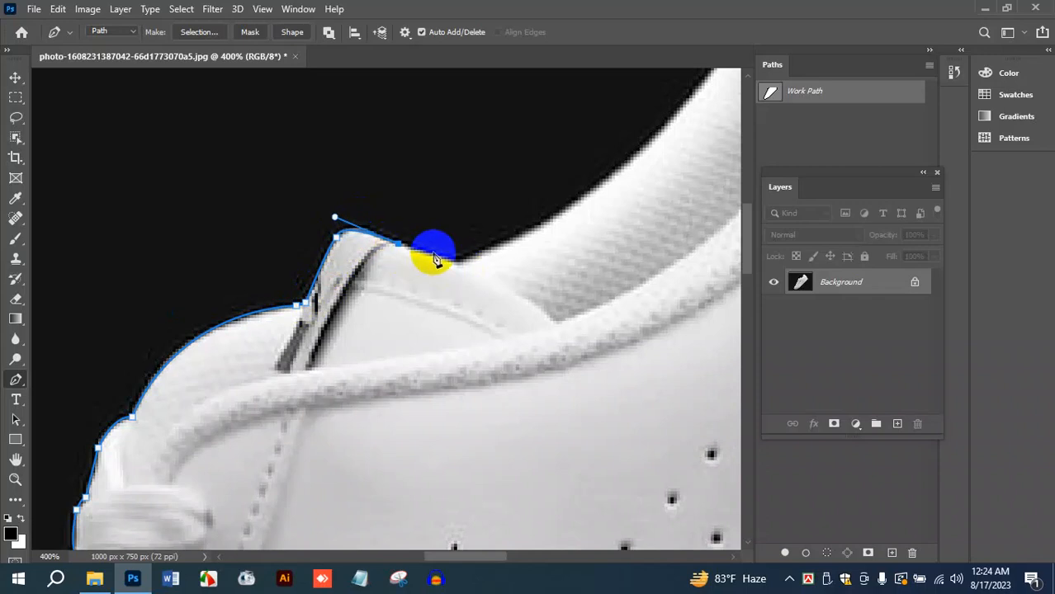
click(457, 265)
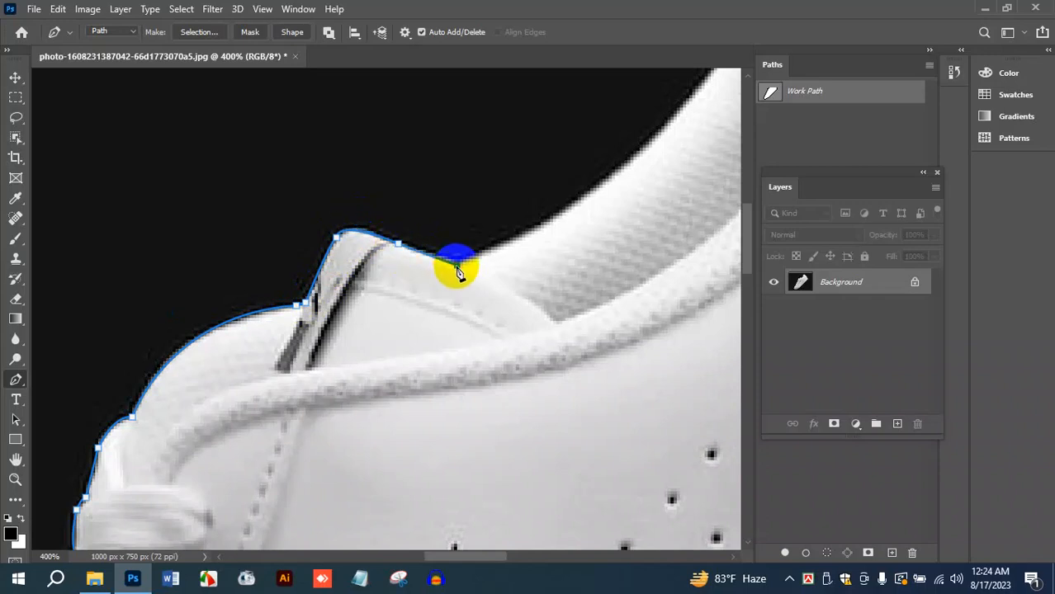
Curve the path from the notch along the collar opening up toward the heel, clearing the last anchor's outgoing handle
scroll(483, 285, up, 3)
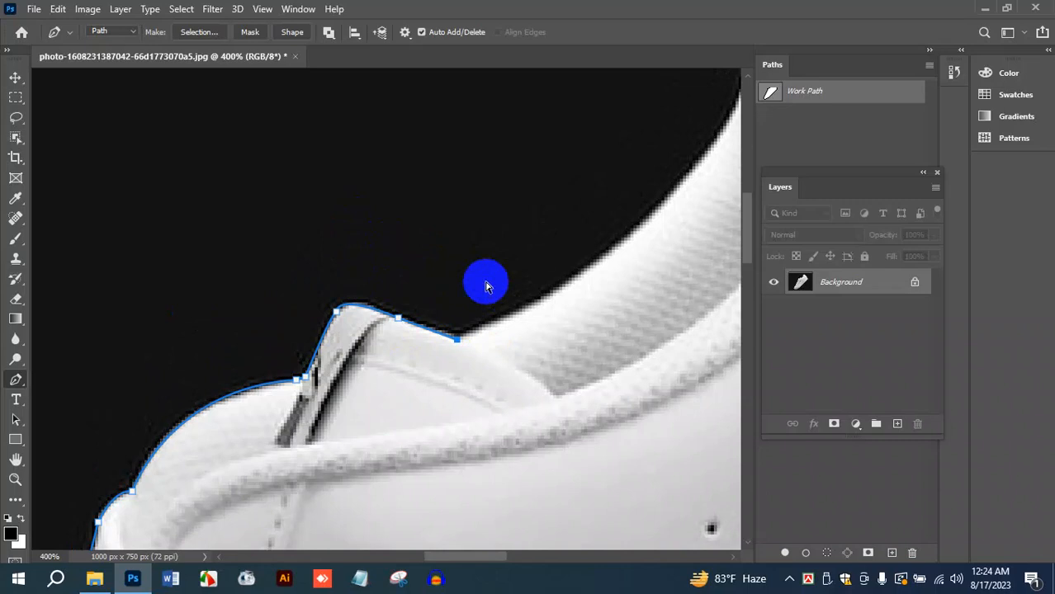
key(ctrl+minus)
key(ctrl+minus)
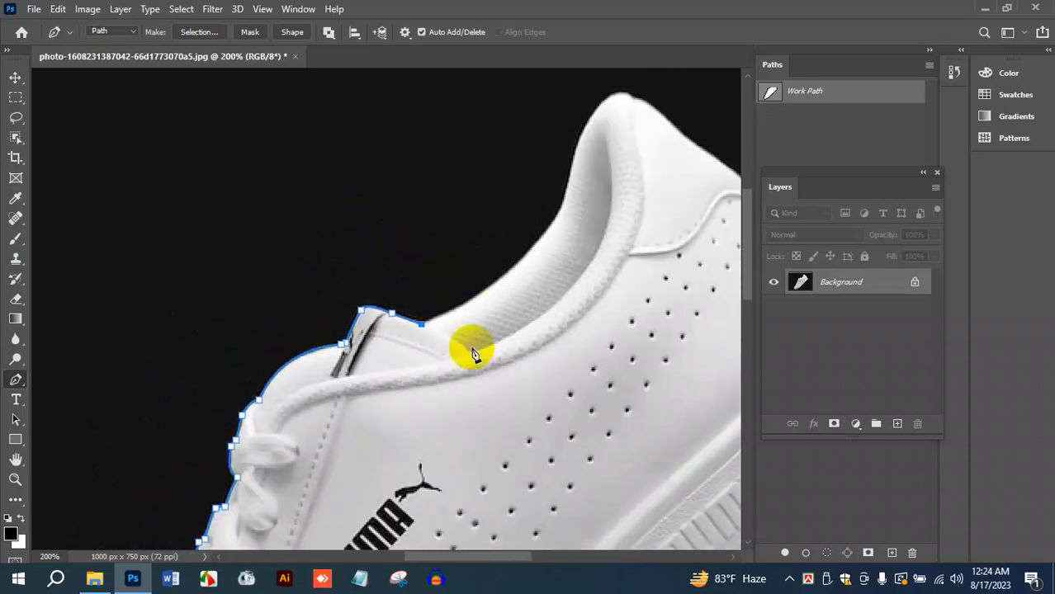
drag(486, 562, 507, 558)
scroll(529, 406, up, 2)
key(ctrl+plus)
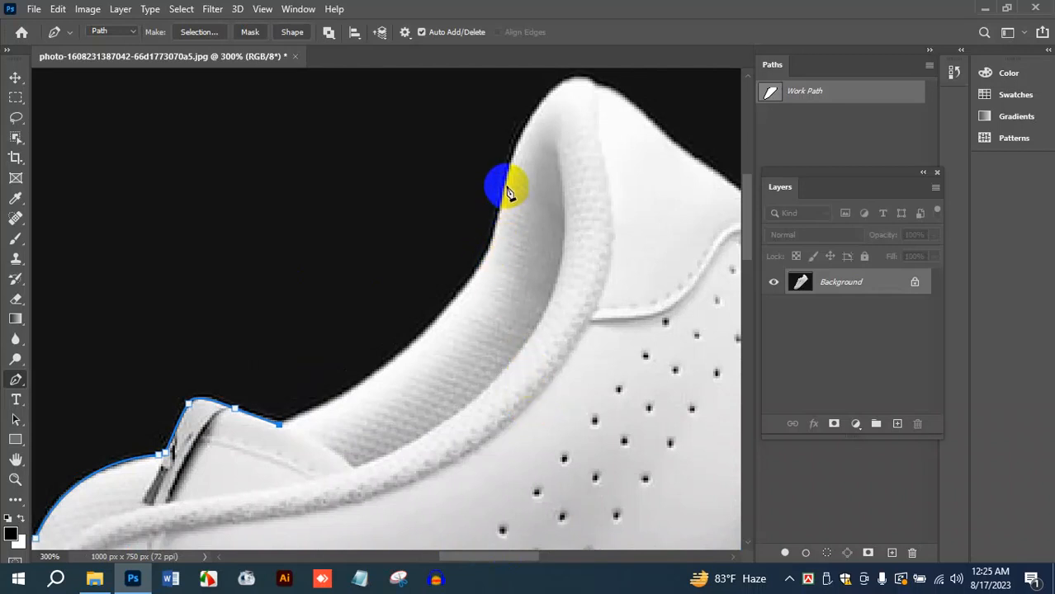
drag(504, 188, 542, 171)
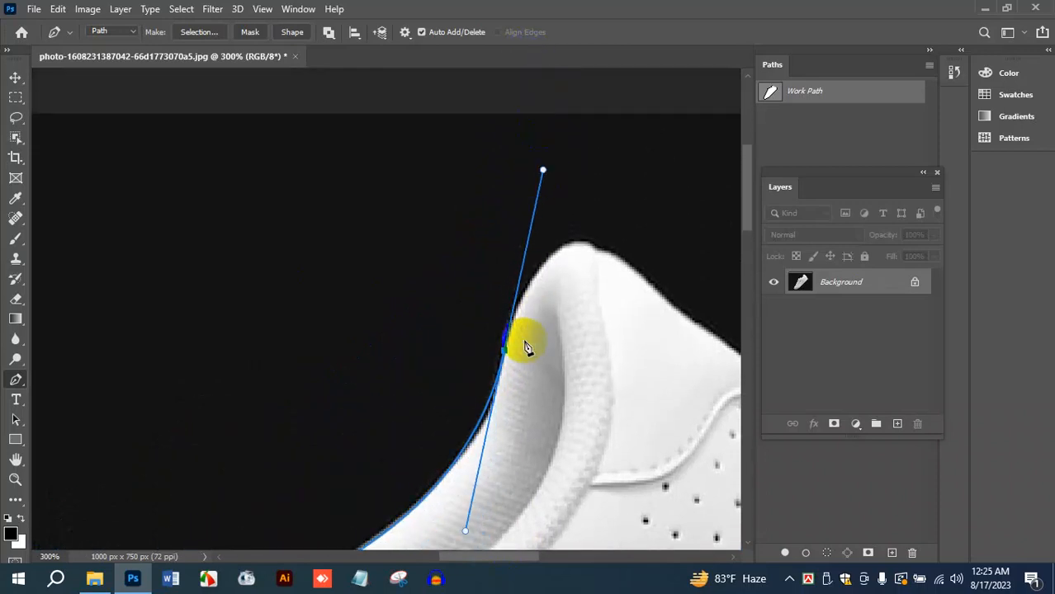
alt+click(506, 354)
Curve the path over the rounded peak of the heel collar and partway down the back of the heel tab
scroll(574, 347, down, 2)
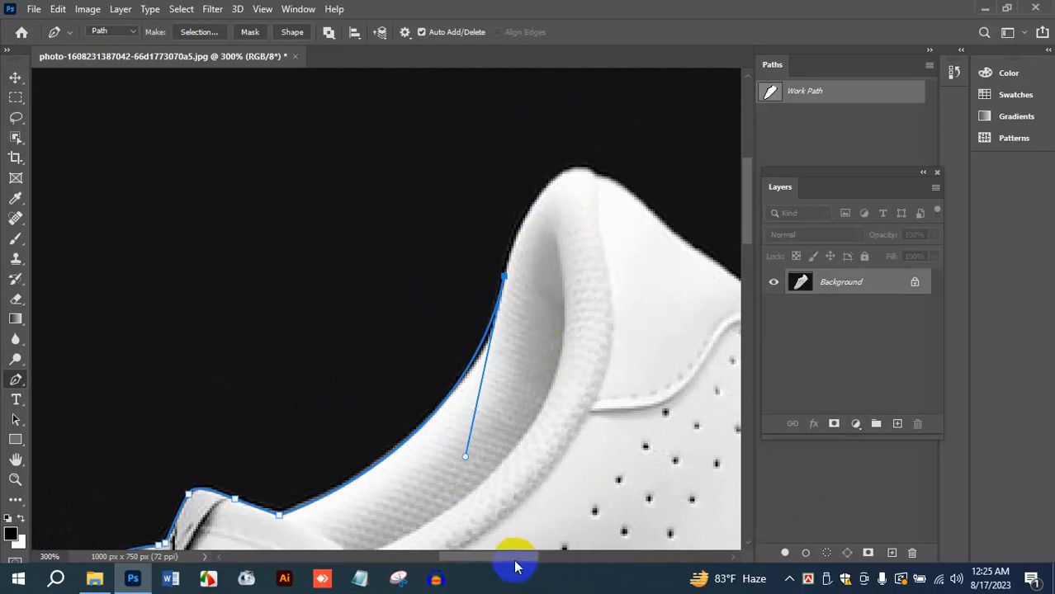
scroll(529, 557, right, 4)
drag(411, 170, 470, 172)
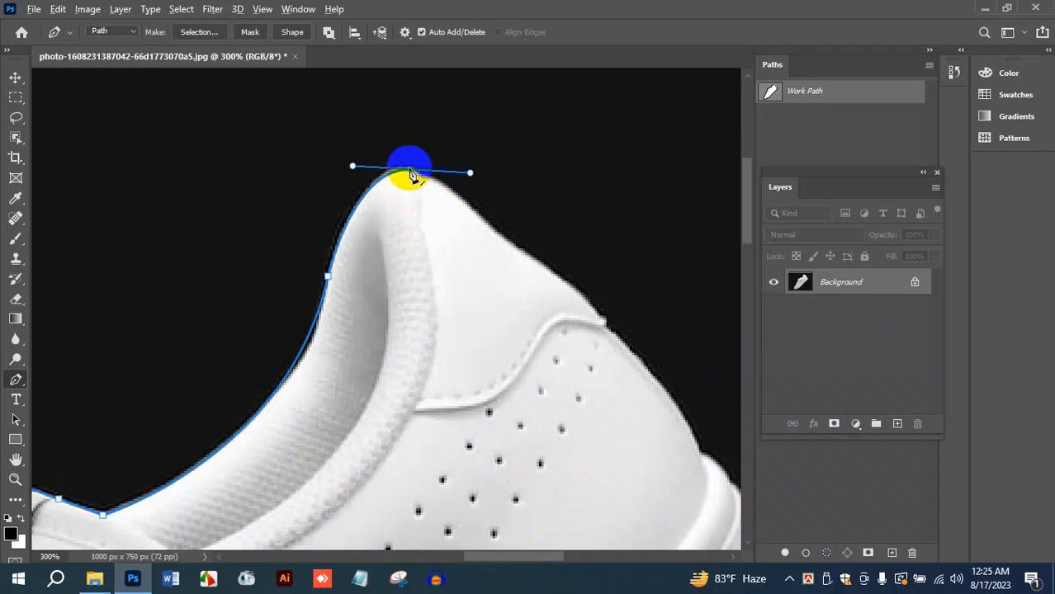
alt+click(411, 172)
drag(510, 244, 561, 296)
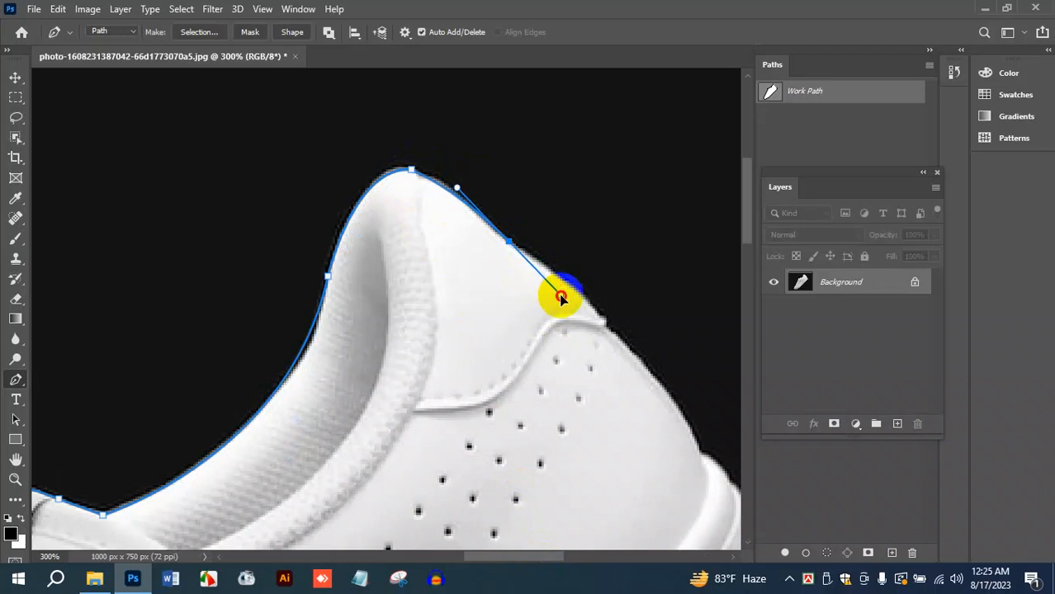
alt+click(511, 245)
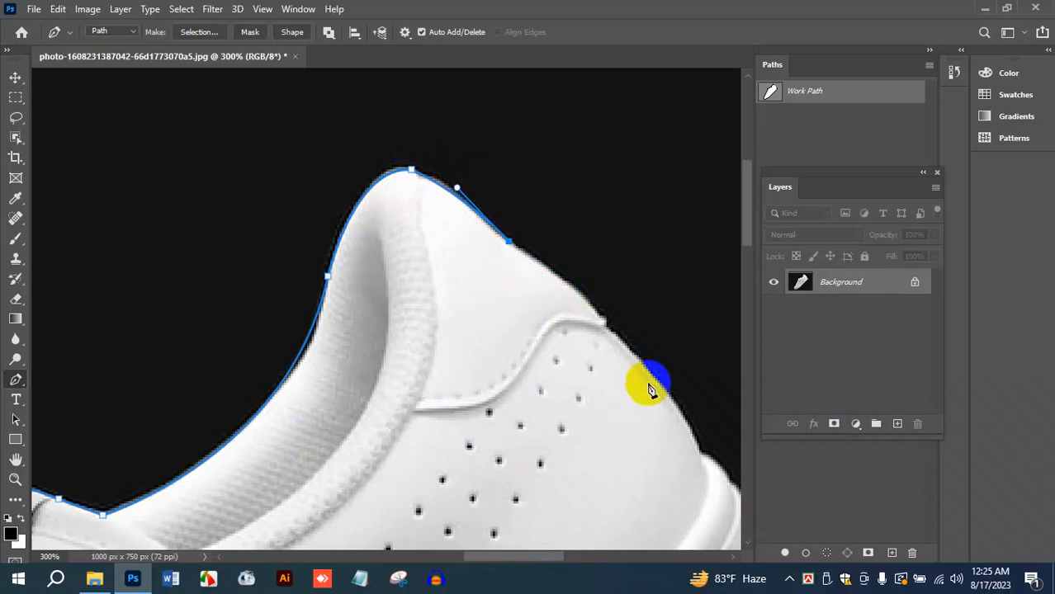
Continue the path past the heel tab's lower seam and down the back of the heel to the sole's upper edge
scroll(640, 370, down, 3)
drag(608, 246, 622, 274)
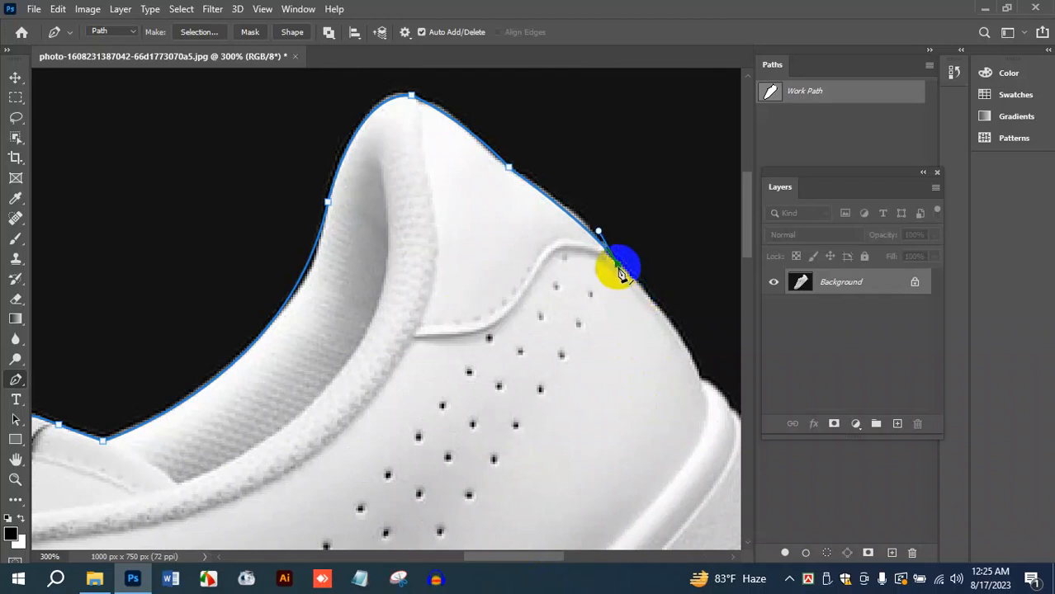
alt+click(619, 270)
drag(554, 560, 581, 558)
drag(478, 379, 491, 425)
alt+click(482, 381)
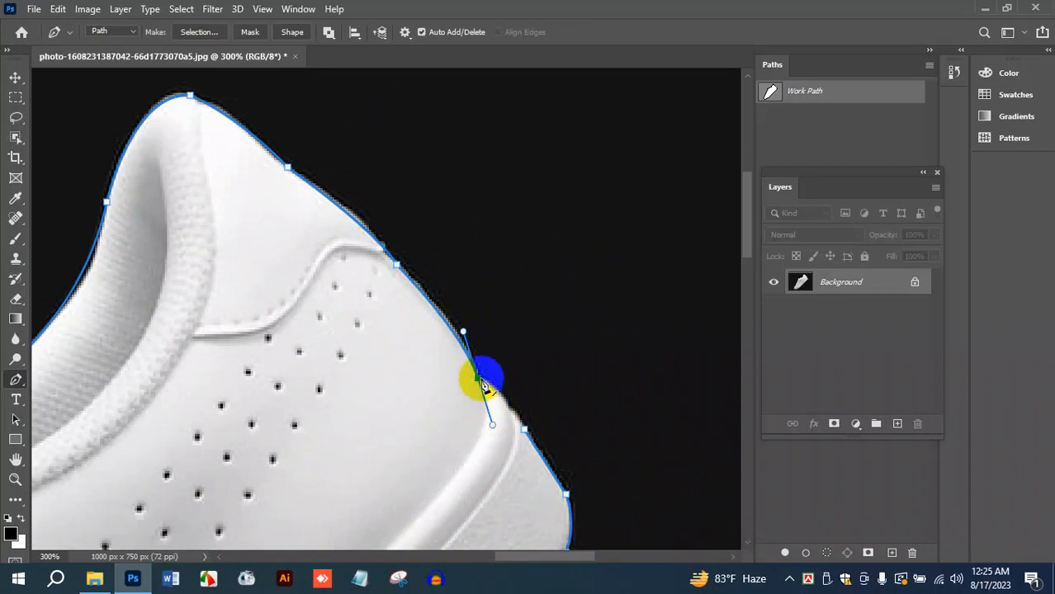
Curve the path around the sole's upper rim and close it at the starting anchor
click(525, 429)
drag(510, 407, 514, 425)
alt+click(510, 410)
click(525, 429)
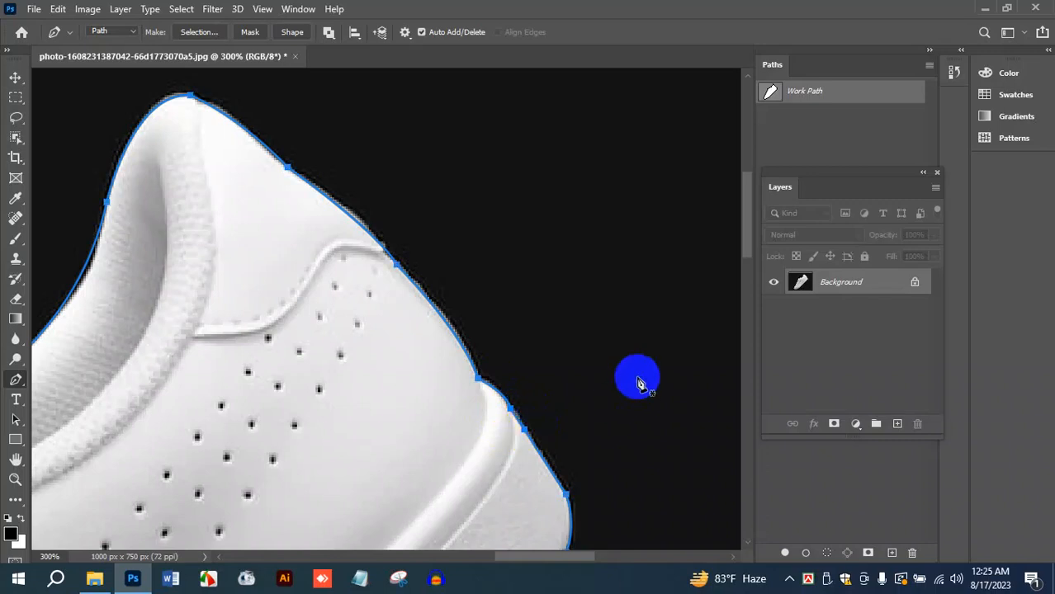
Save the work path under the name Image-1
scroll(640, 383, down, 4)
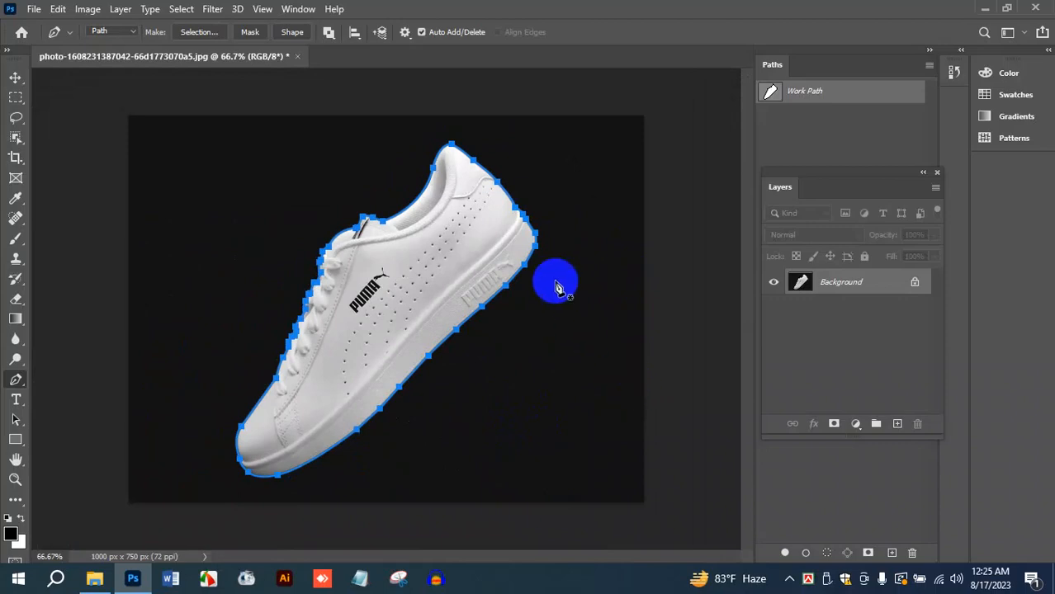
click(929, 68)
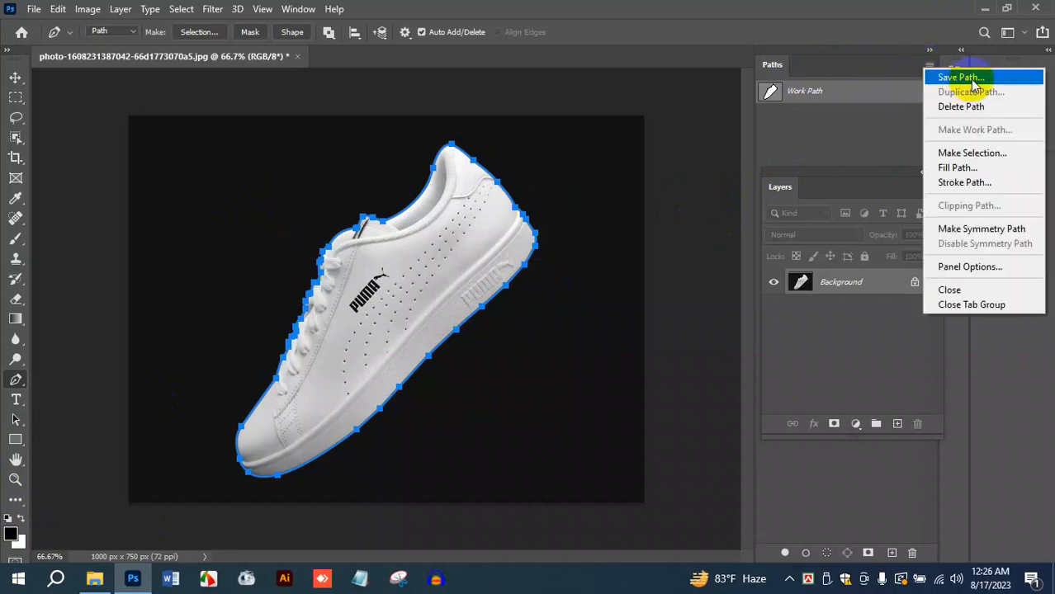
click(962, 78)
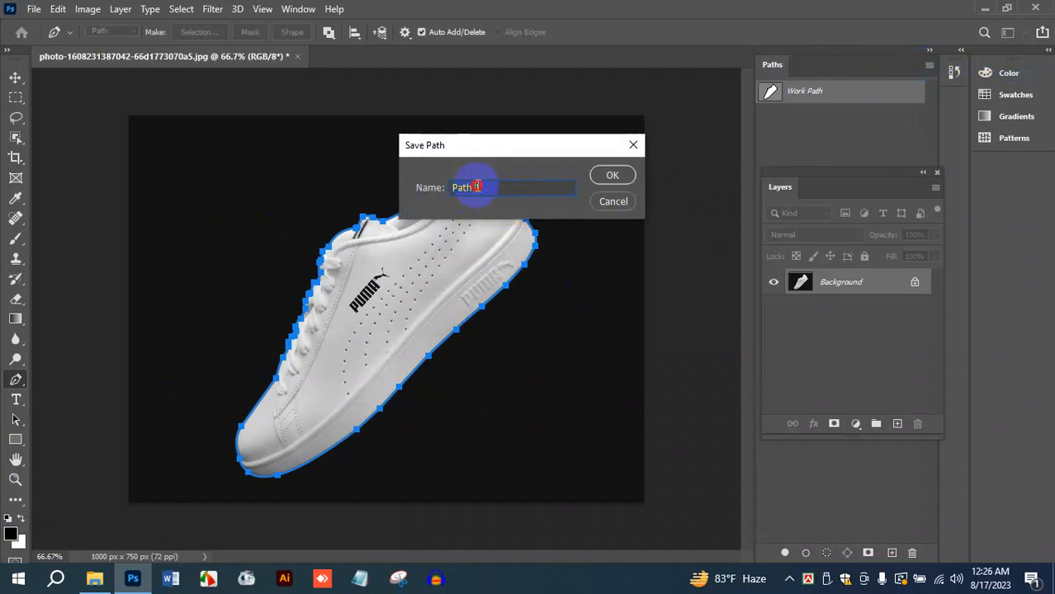
drag(476, 187, 453, 188)
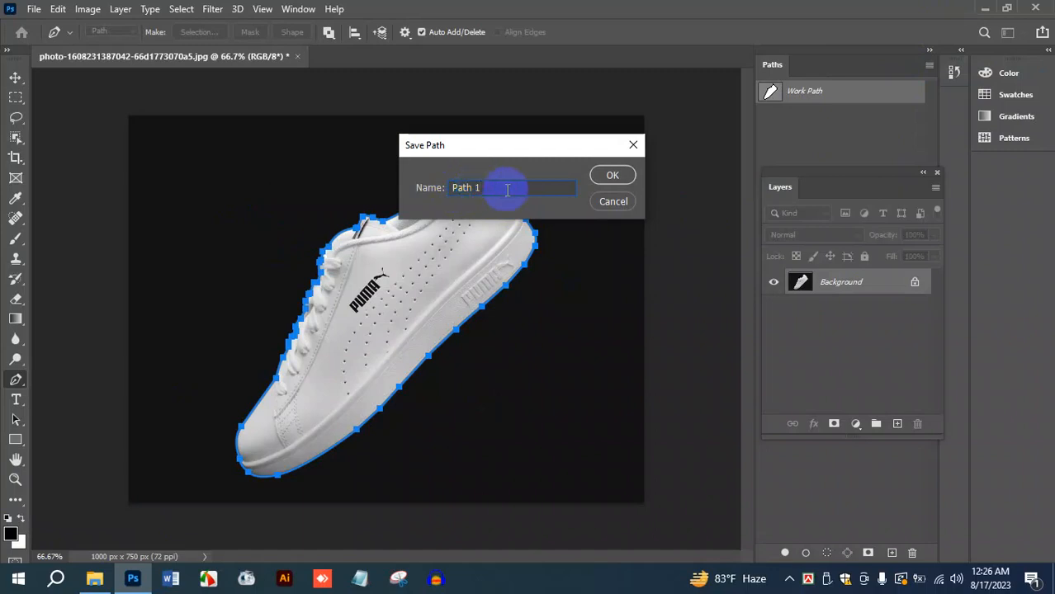
drag(506, 183, 440, 181)
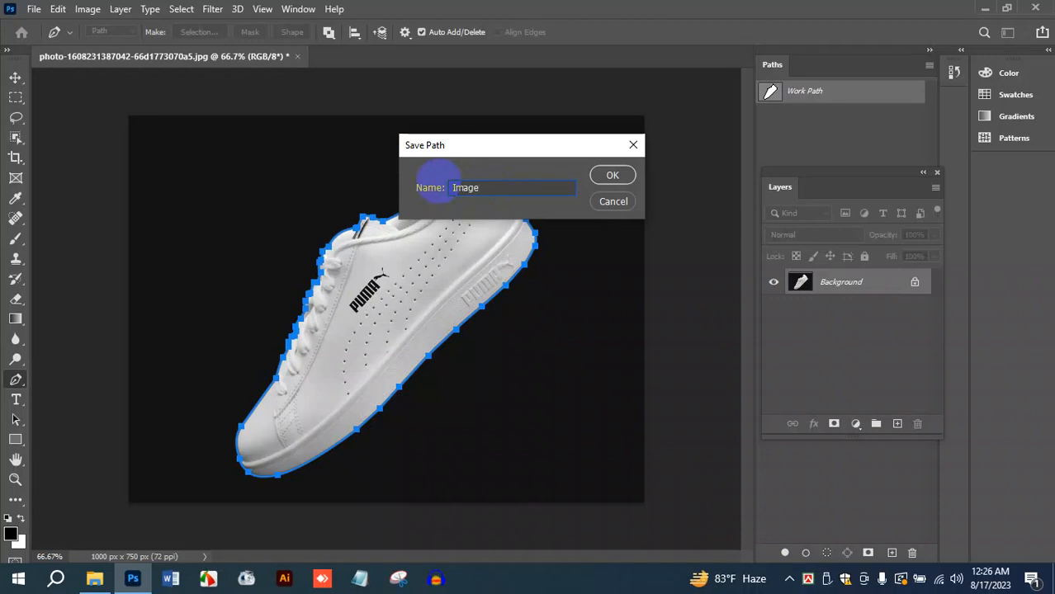
click(612, 175)
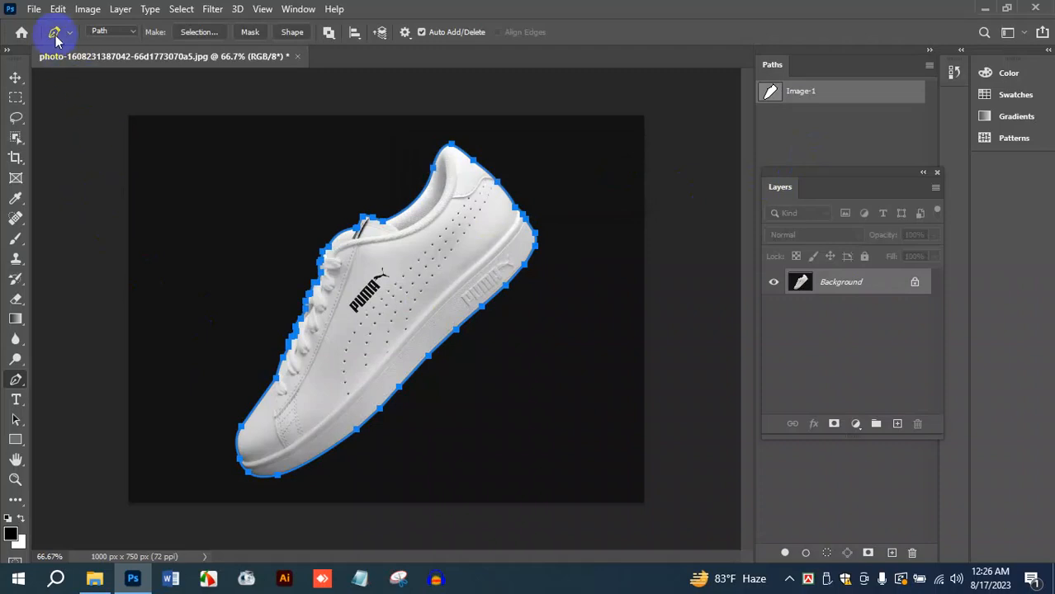
Save the image as a JPEG in the Desktop folder, keeping its file name
click(34, 9)
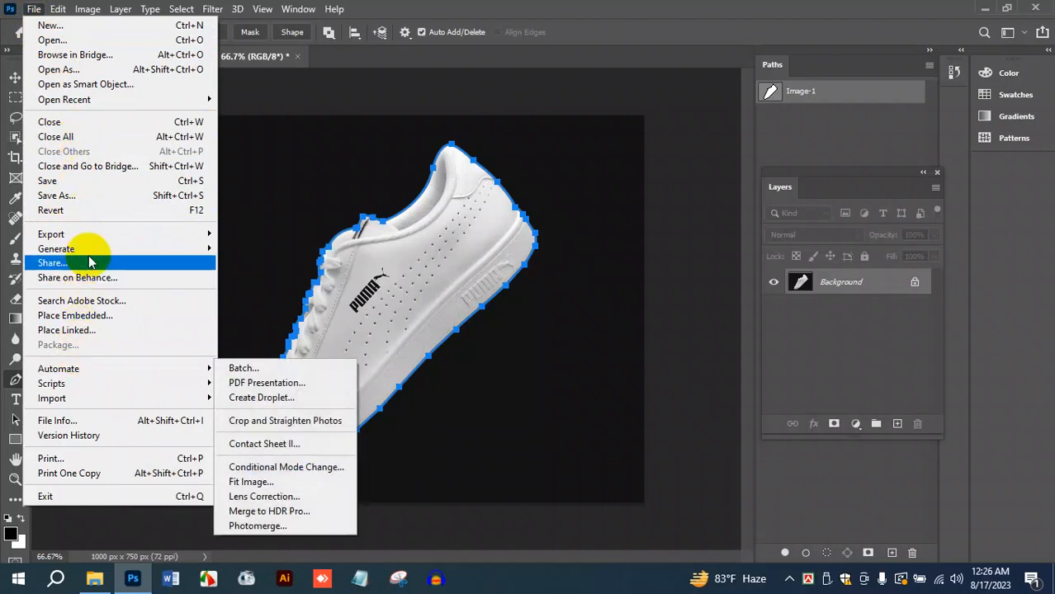
click(83, 197)
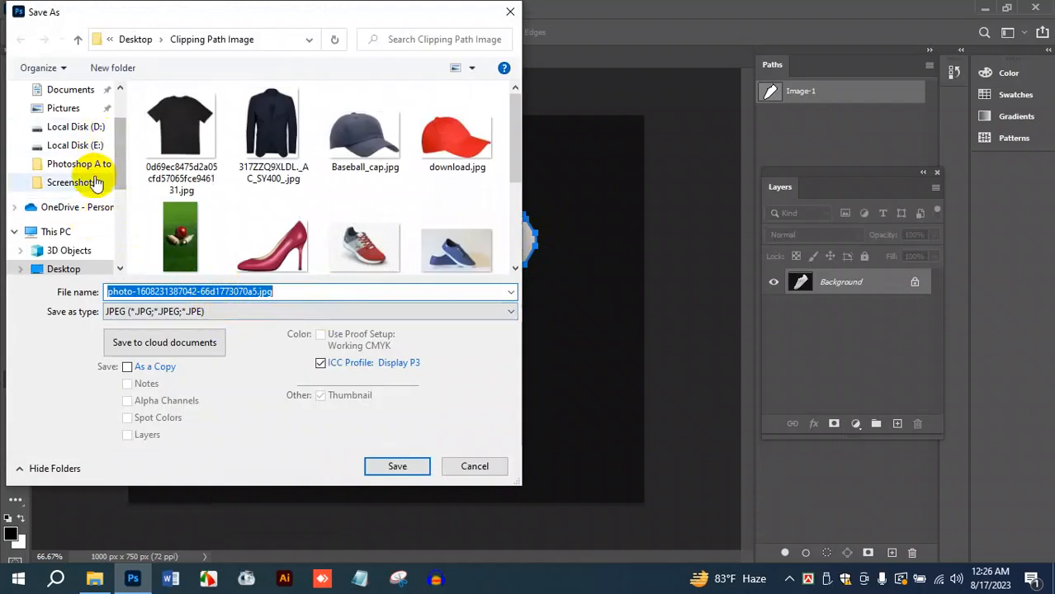
click(69, 269)
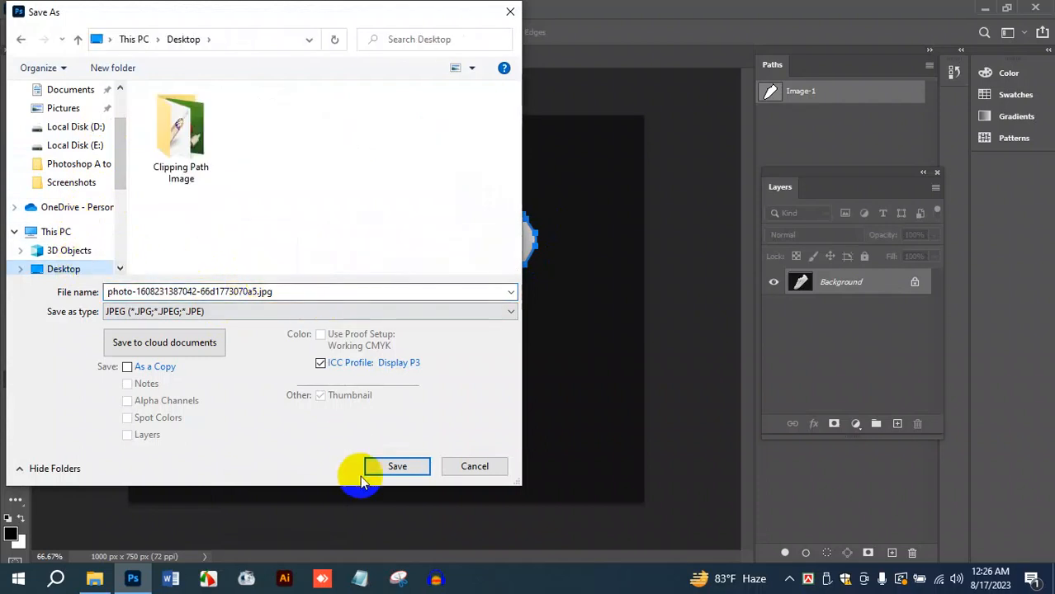
click(384, 466)
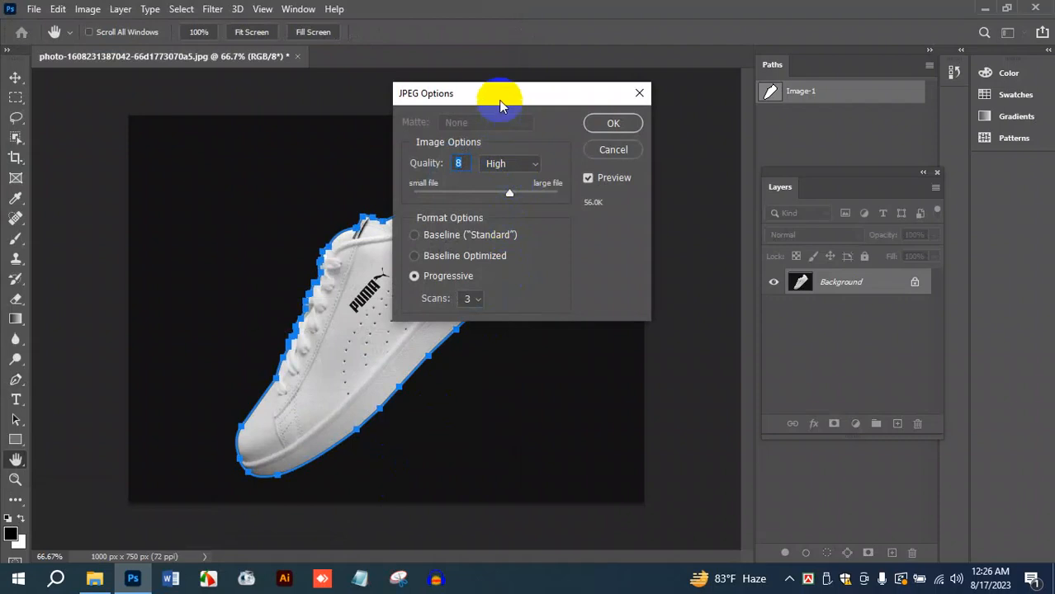
Set the JPEG quality to Maximum and finish saving the file
drag(500, 105, 487, 98)
click(522, 158)
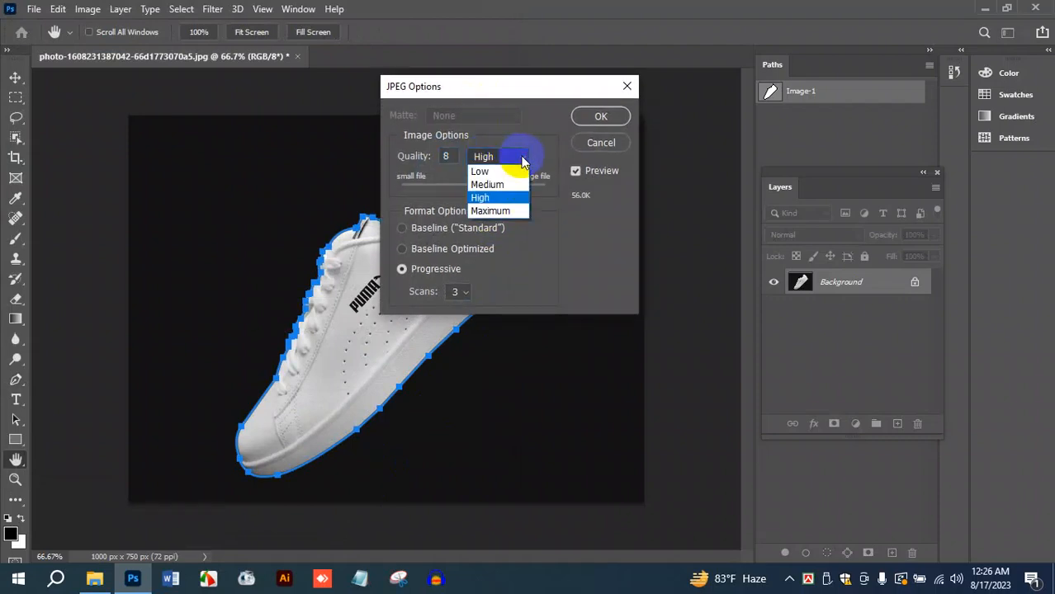
click(495, 211)
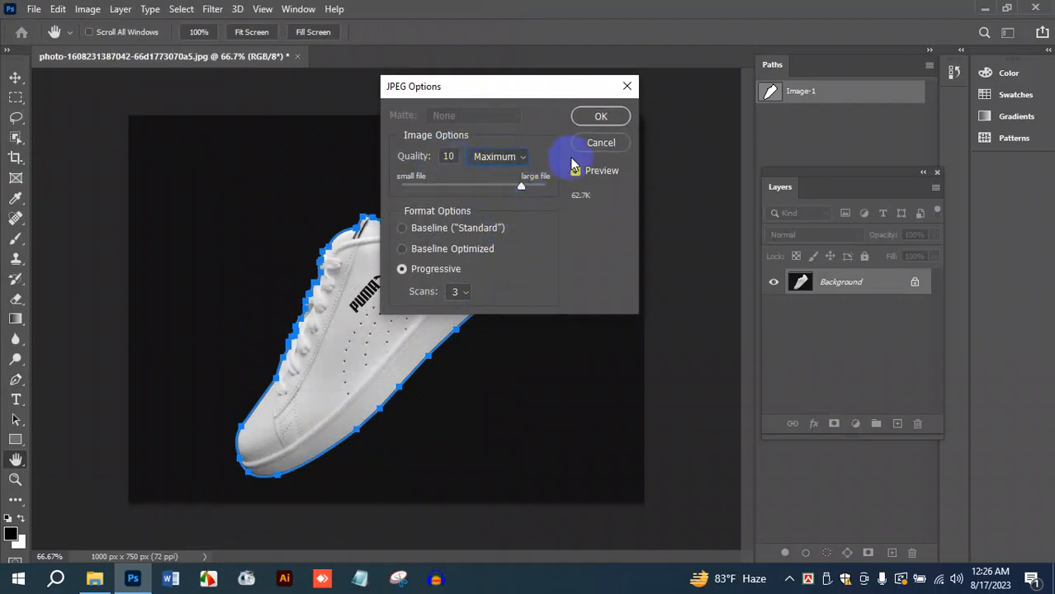
click(605, 118)
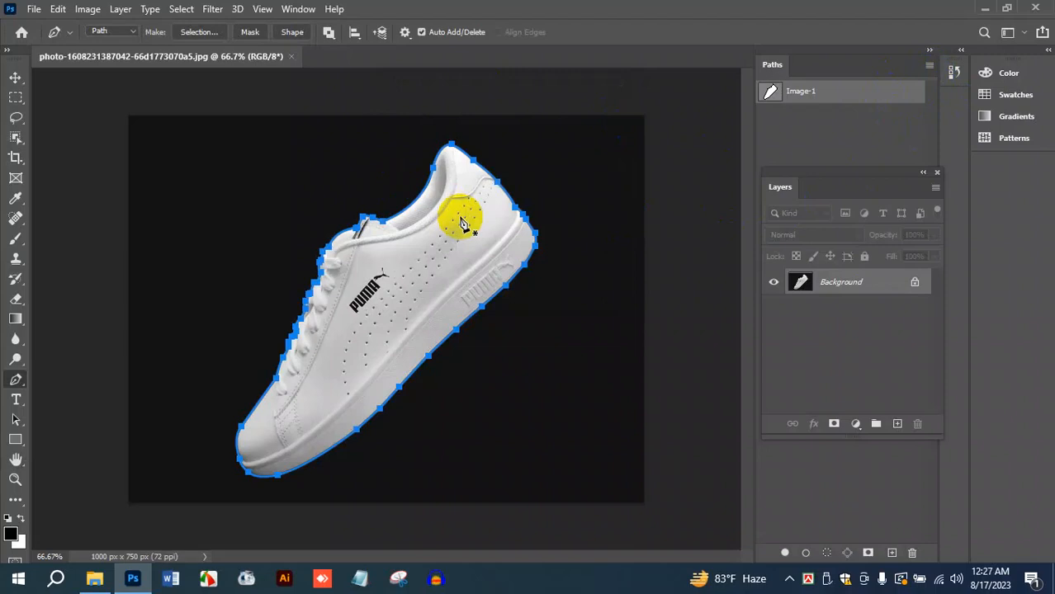
Add an anchor point to the path along the sole's lower edge with the Add Anchor Point tool
key(ctrl+plus)
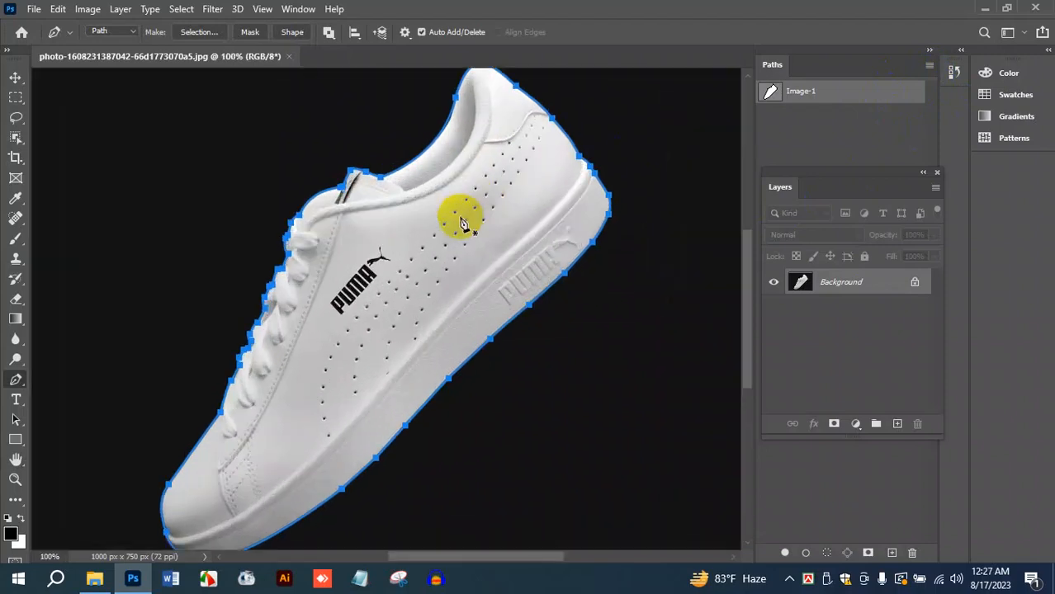
scroll(568, 236, up, 1)
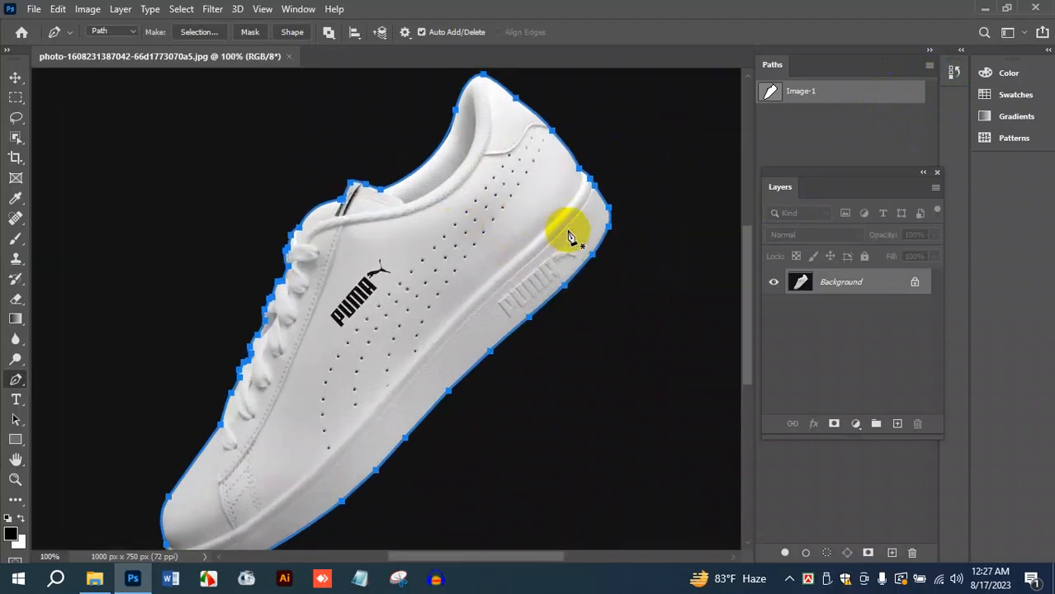
key(ctrl+plus)
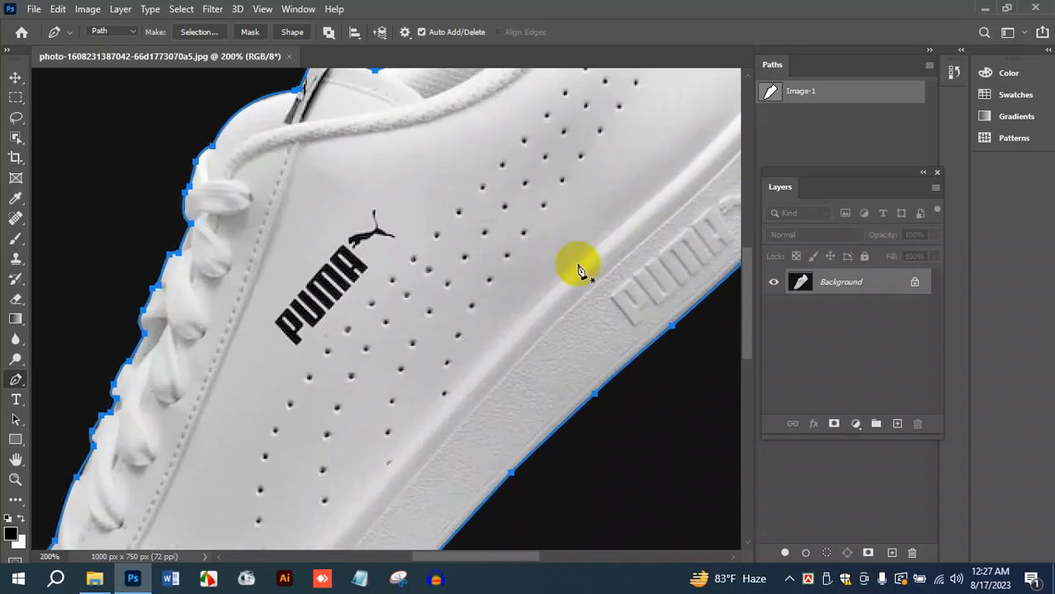
drag(480, 556, 523, 559)
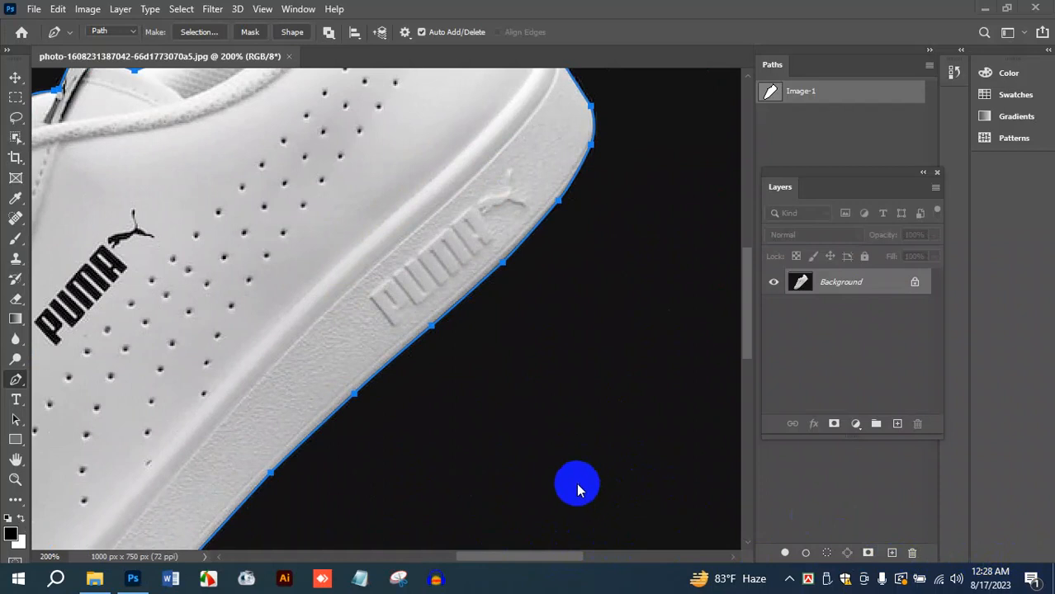
click(554, 561)
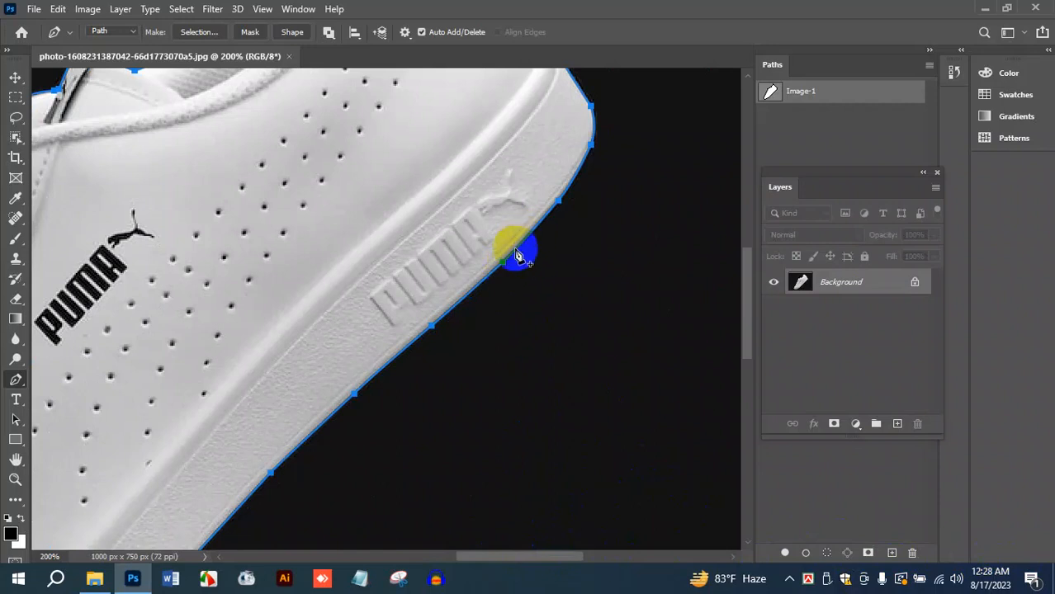
drag(515, 561, 480, 559)
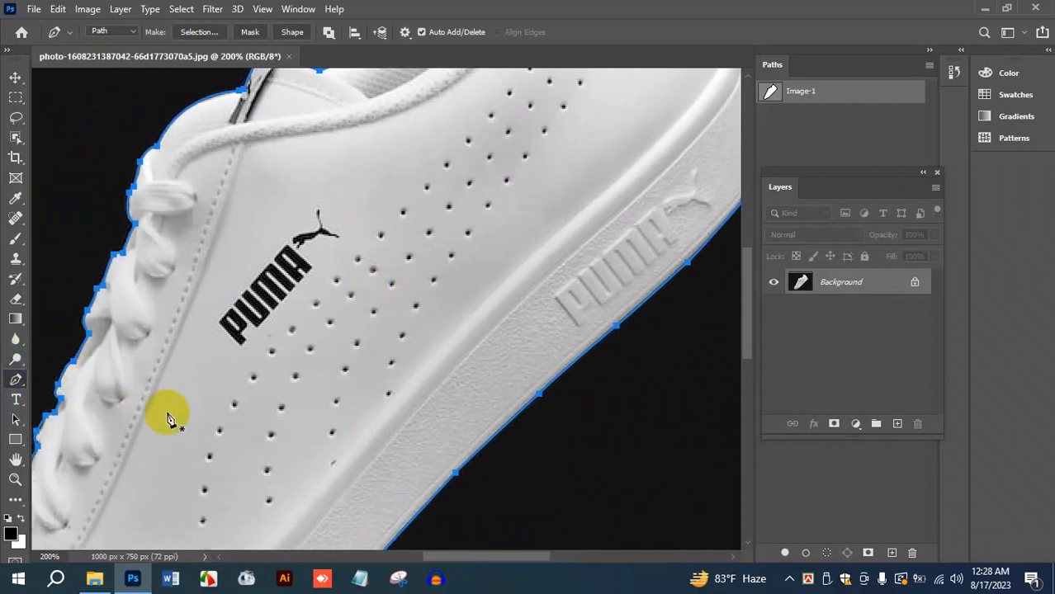
click(22, 381)
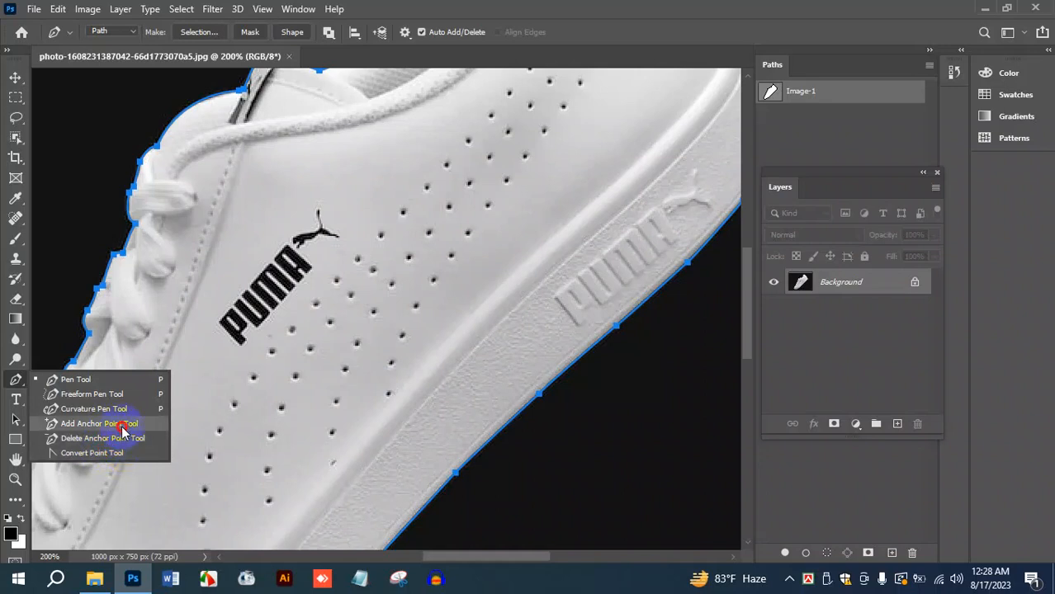
click(122, 431)
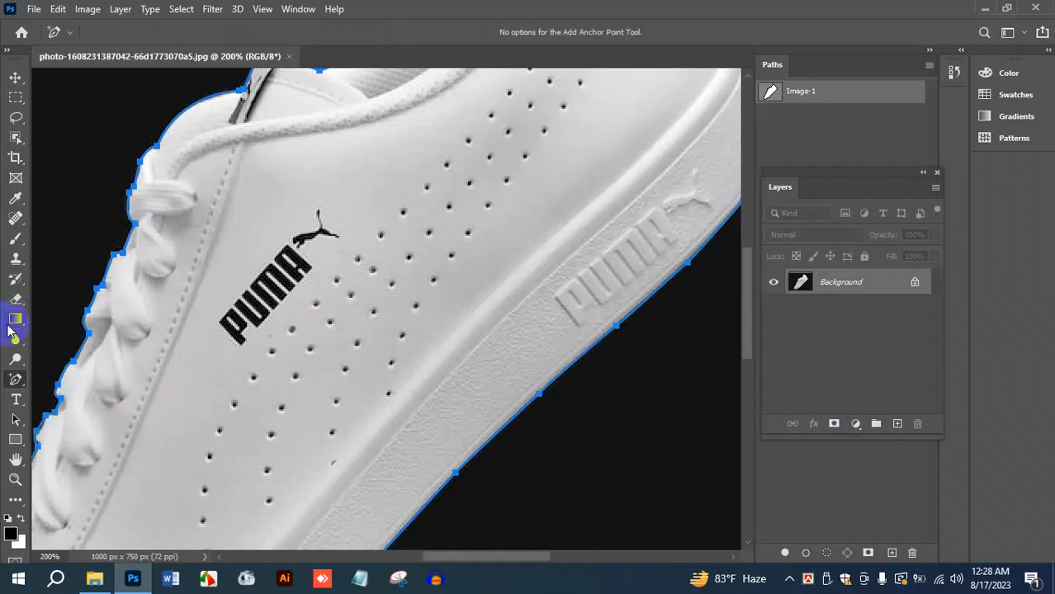
click(15, 381)
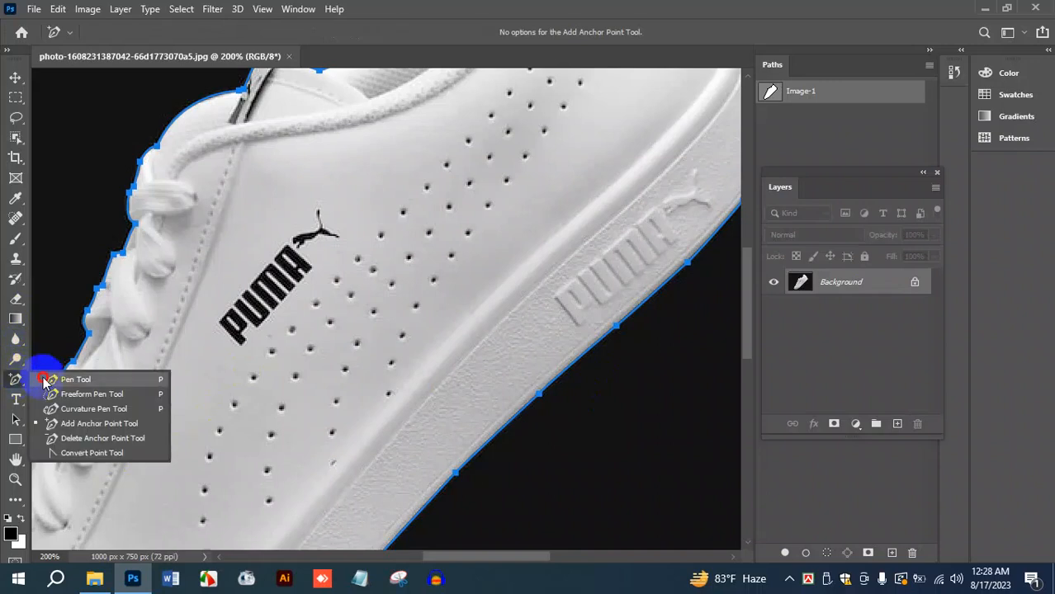
click(105, 425)
click(541, 399)
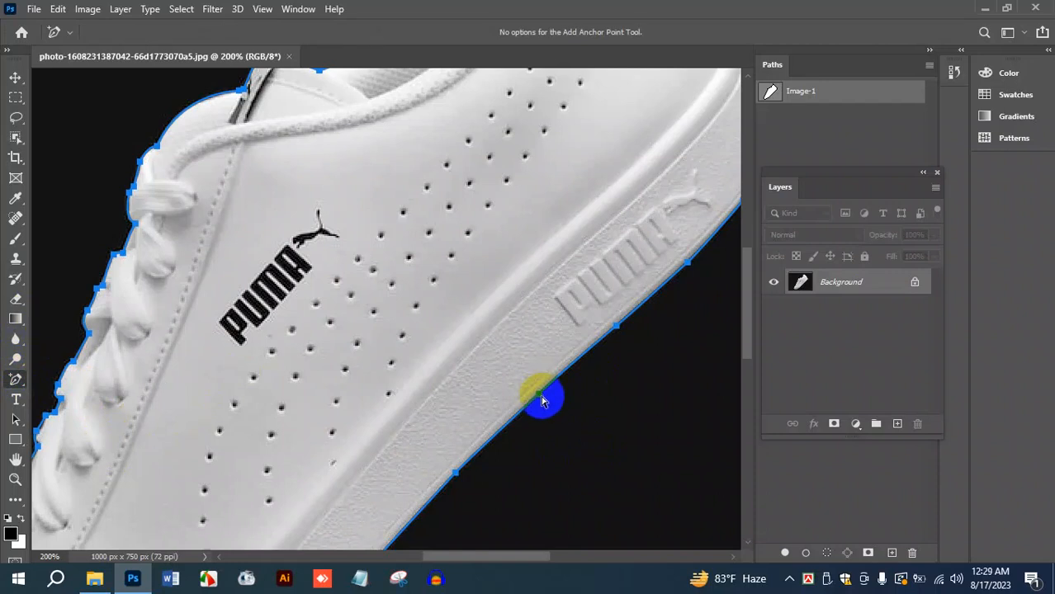
click(553, 390)
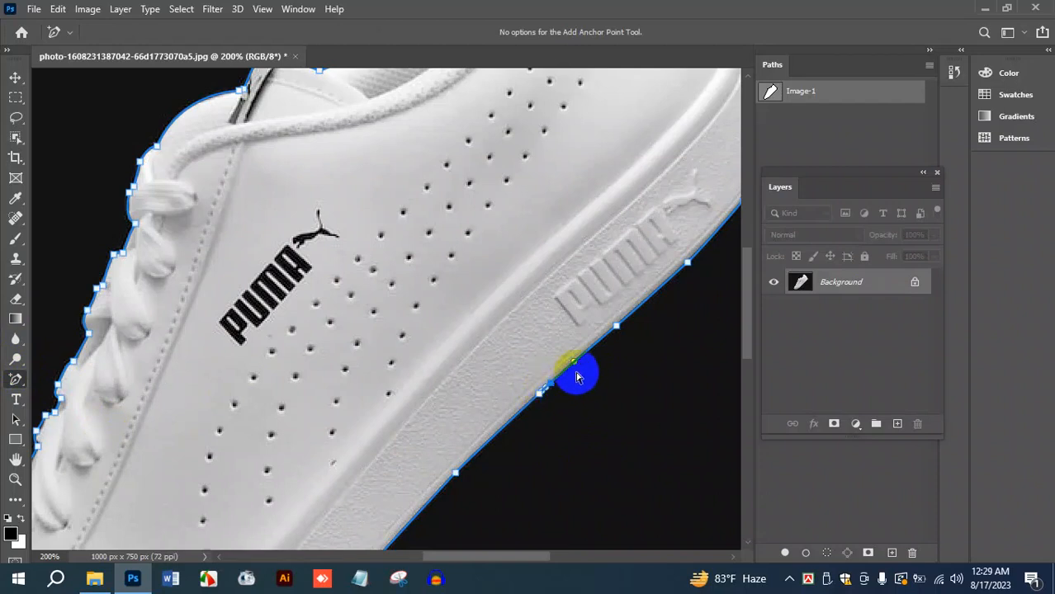
Try bending the path outward at the sole's lower edge by moving the added anchor point and the neighbouring direction handle
key(ctrl+plus)
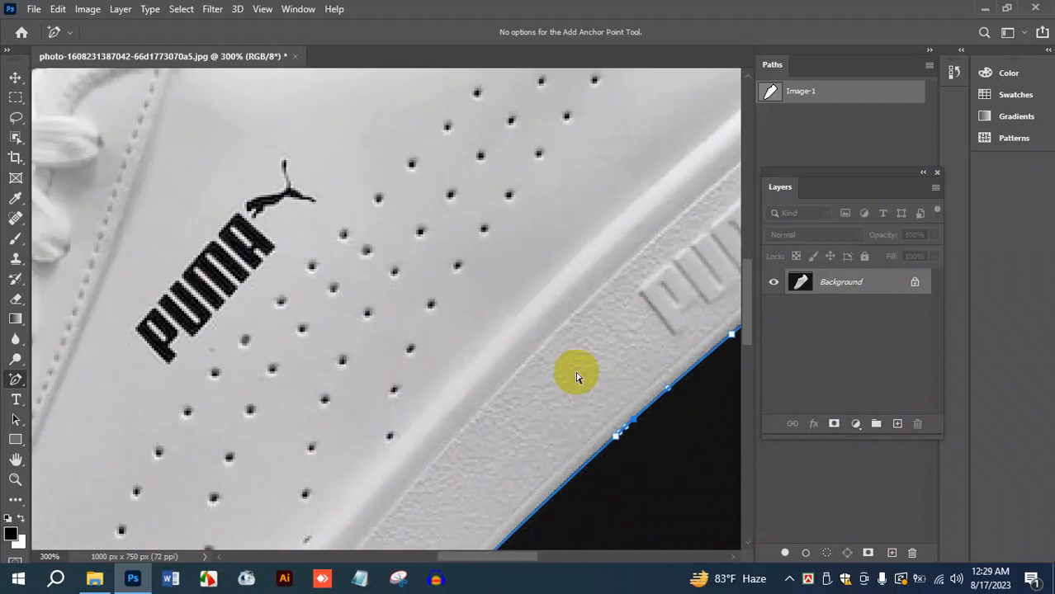
click(618, 432)
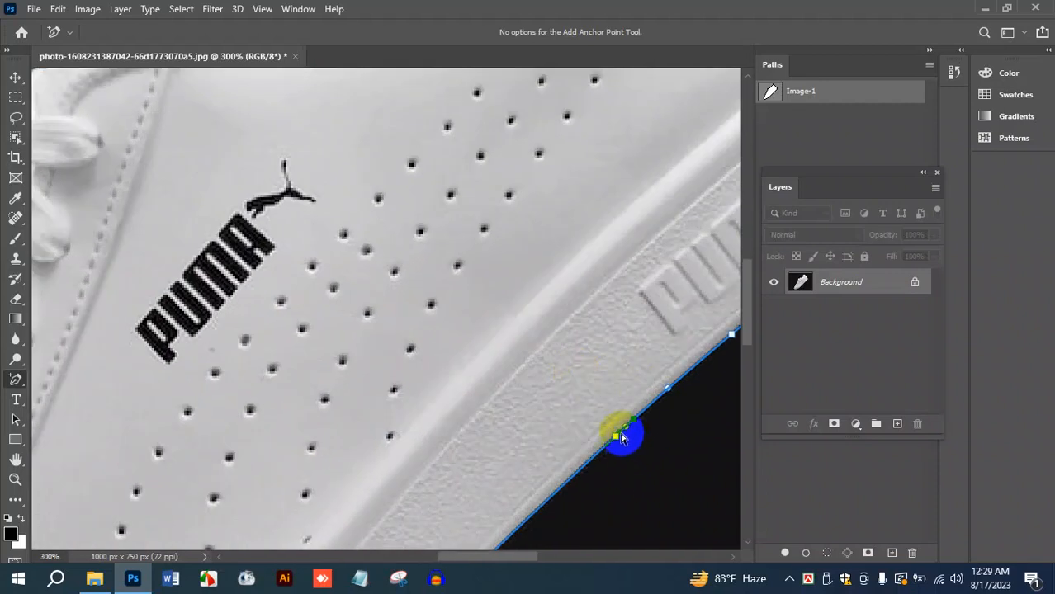
drag(628, 443, 639, 454)
click(612, 442)
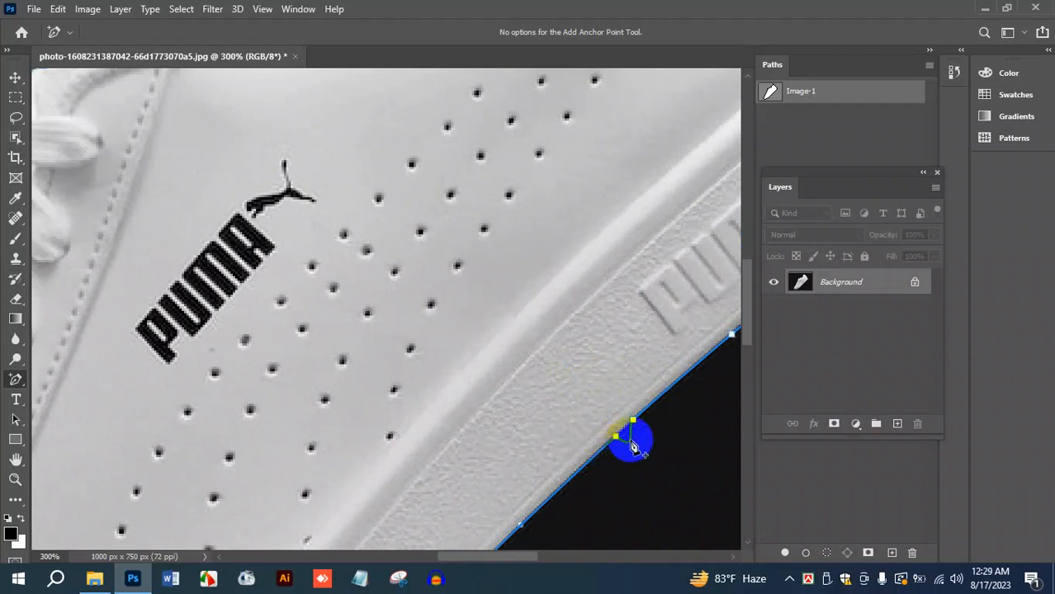
click(640, 414)
drag(652, 408, 658, 403)
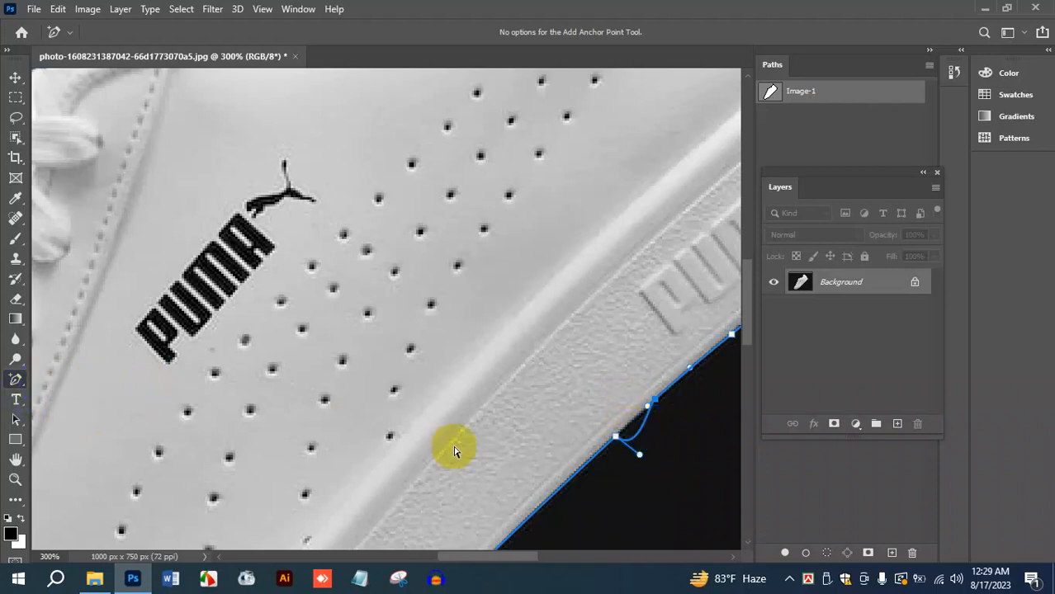
Undo the handle adjustments and the added anchor point on the sole's lower edge
key(ctrl+z)
key(ctrl+z)
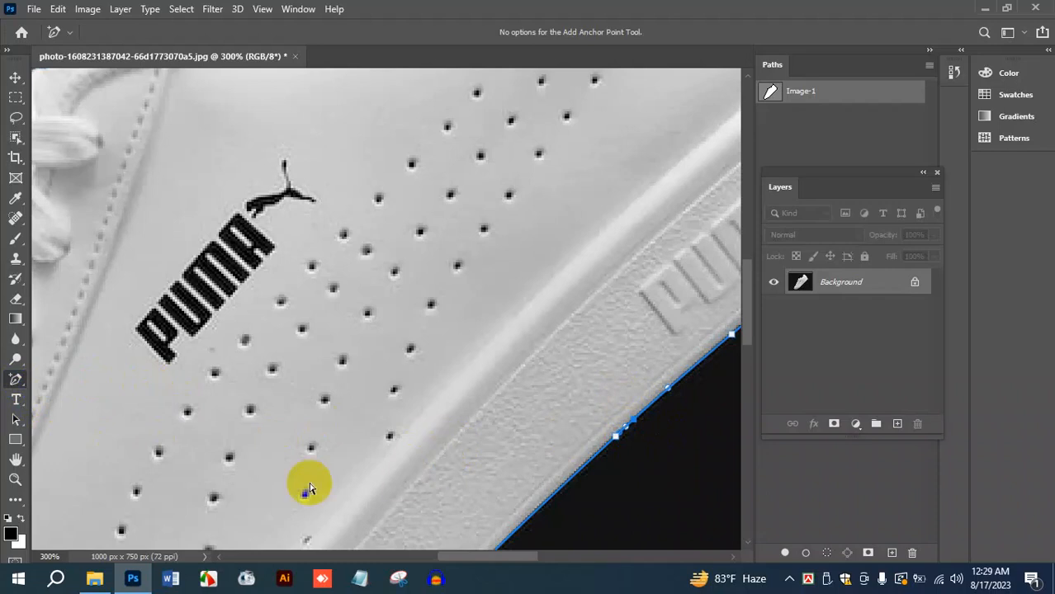
key(ctrl+z)
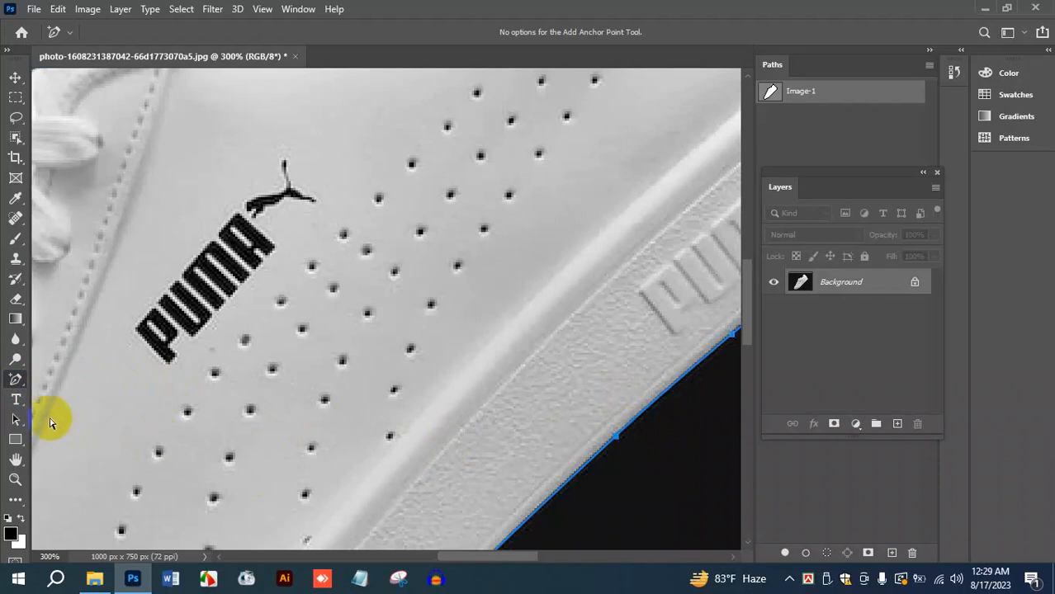
Remove the path's anchor point just below the embossed Puma logo on the sole's edge with the Delete Anchor Point tool
right_click(21, 378)
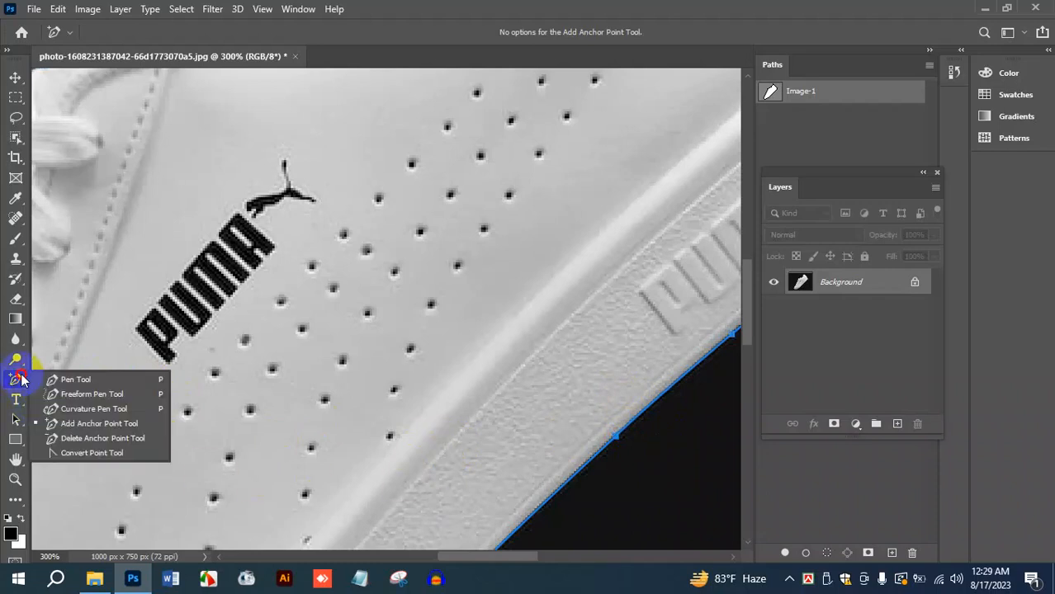
click(87, 437)
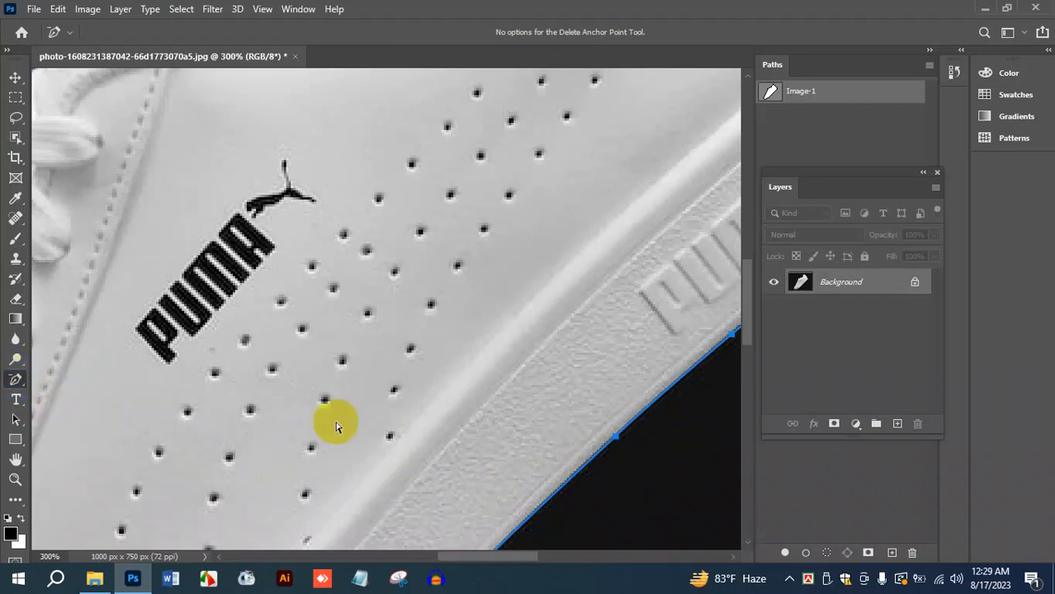
click(616, 435)
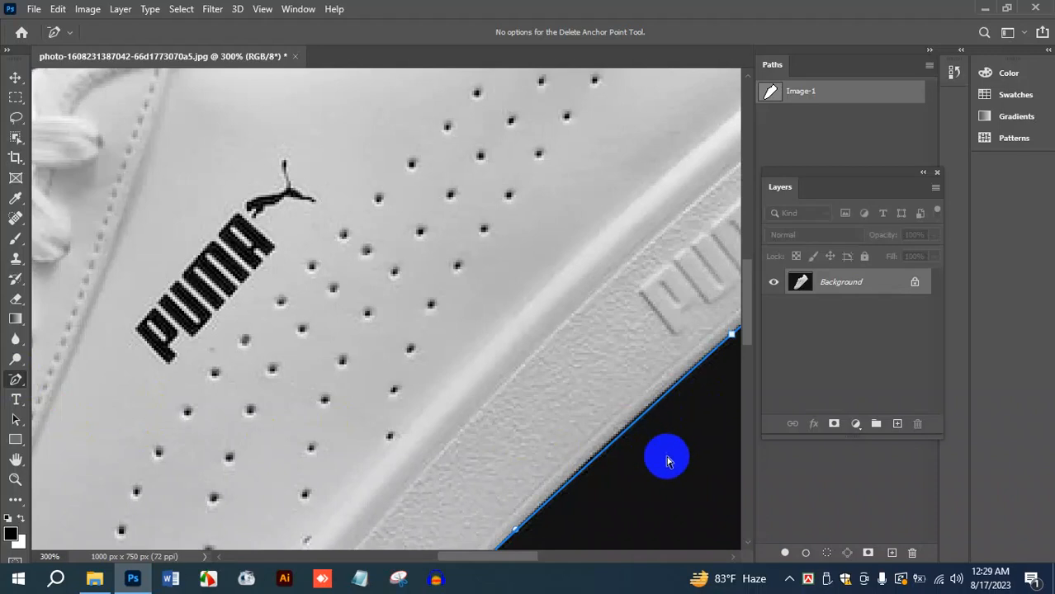
scroll(669, 445, down, 1)
click(506, 443)
click(515, 458)
drag(513, 558, 530, 559)
click(509, 376)
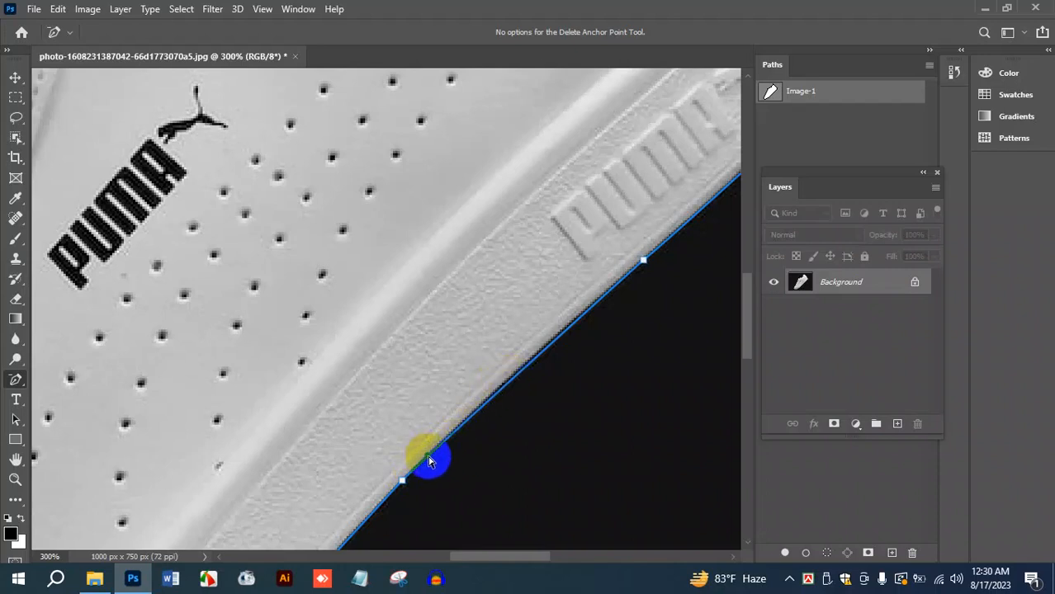
click(508, 397)
click(529, 371)
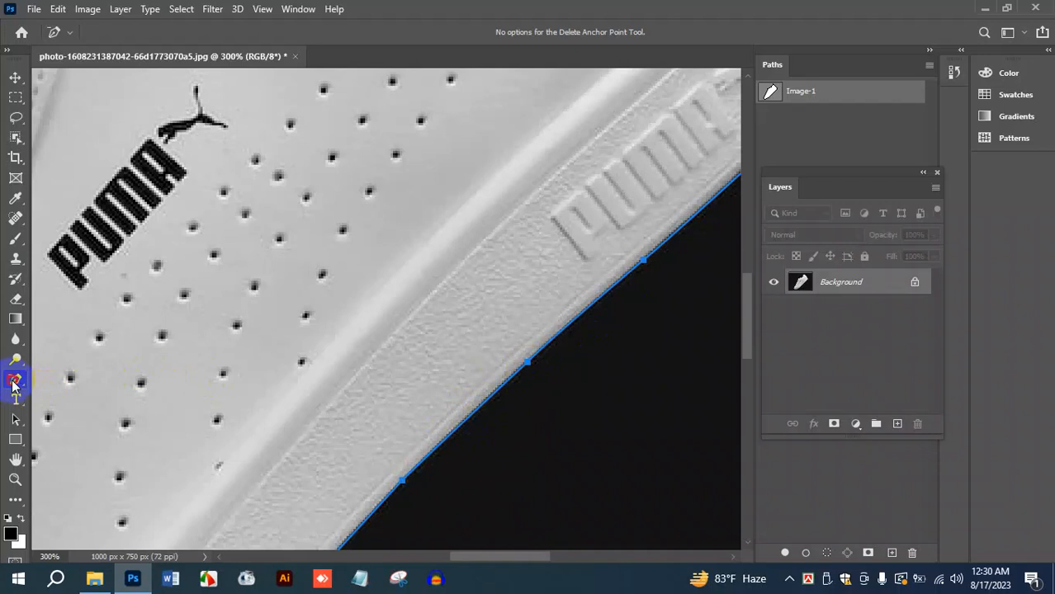
click(532, 374)
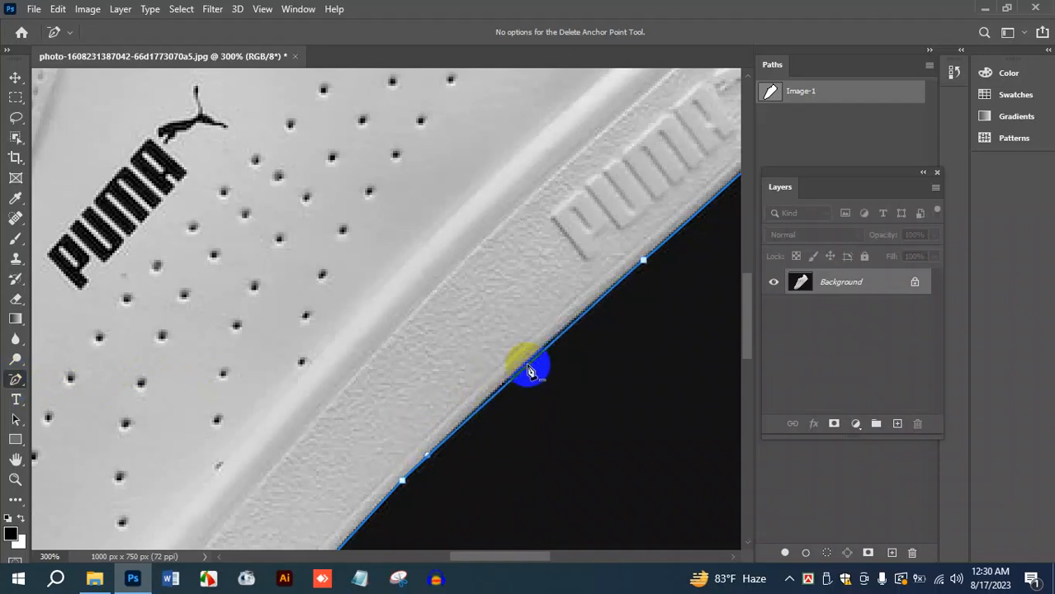
drag(428, 454, 544, 388)
Extend the direction handle of the sole-edge segment along the shoe's outline with the Convert Point tool
click(18, 386)
right_click(17, 384)
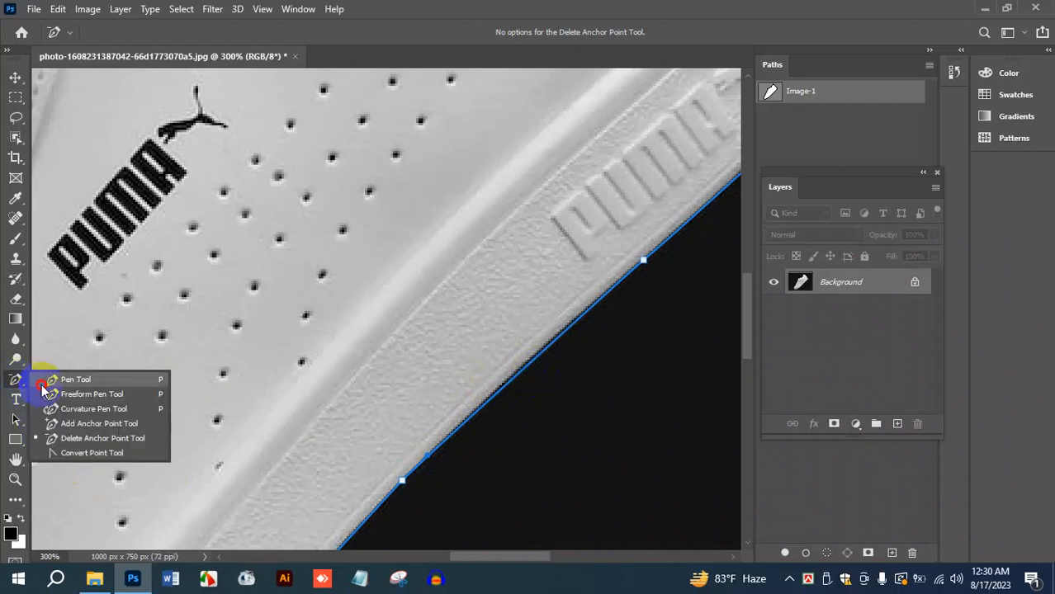
click(91, 452)
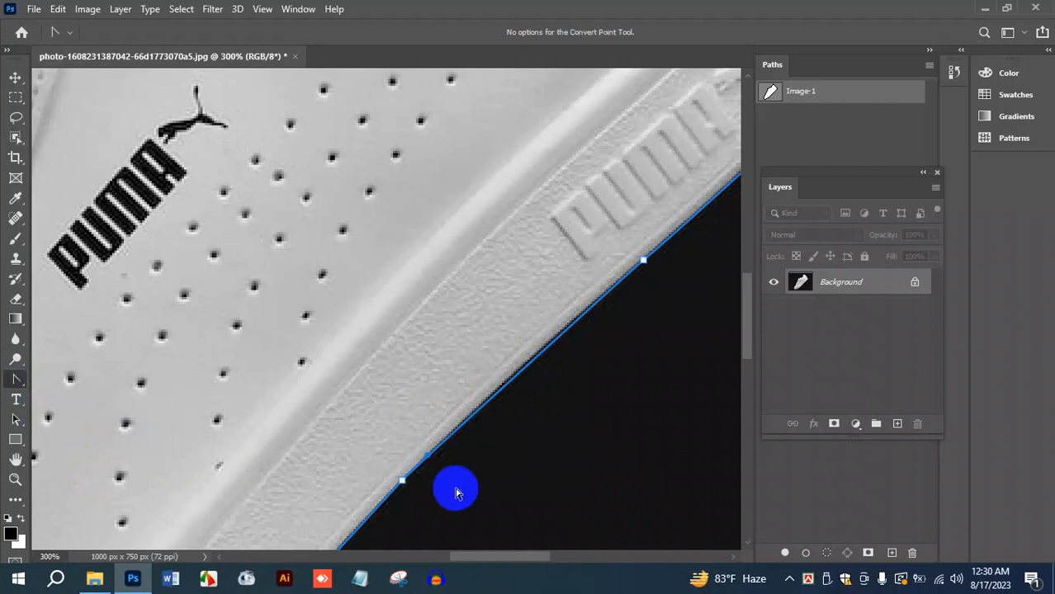
drag(428, 459, 494, 395)
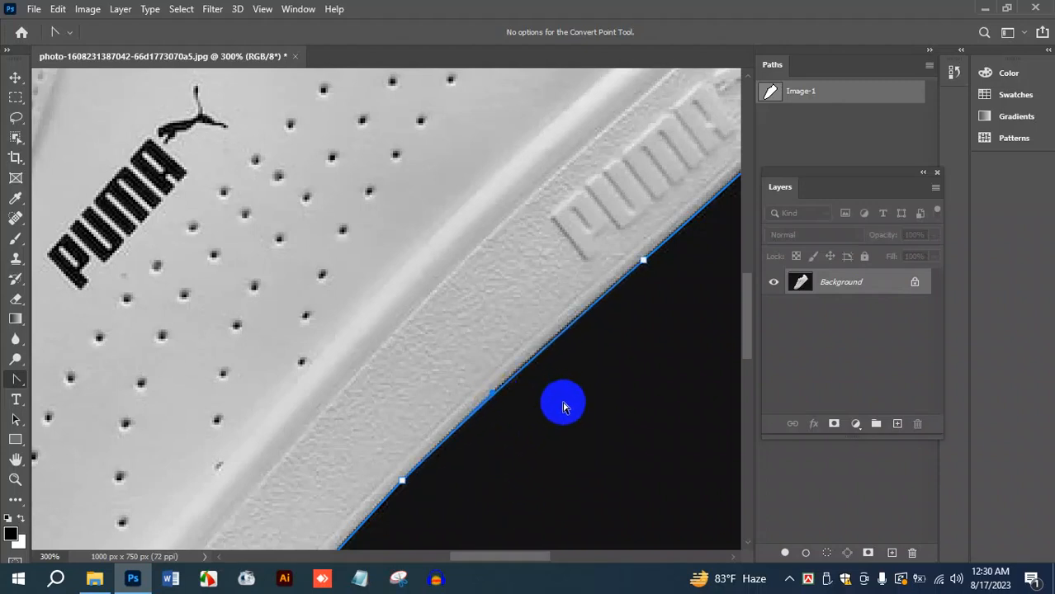
key(ctrl+minus)
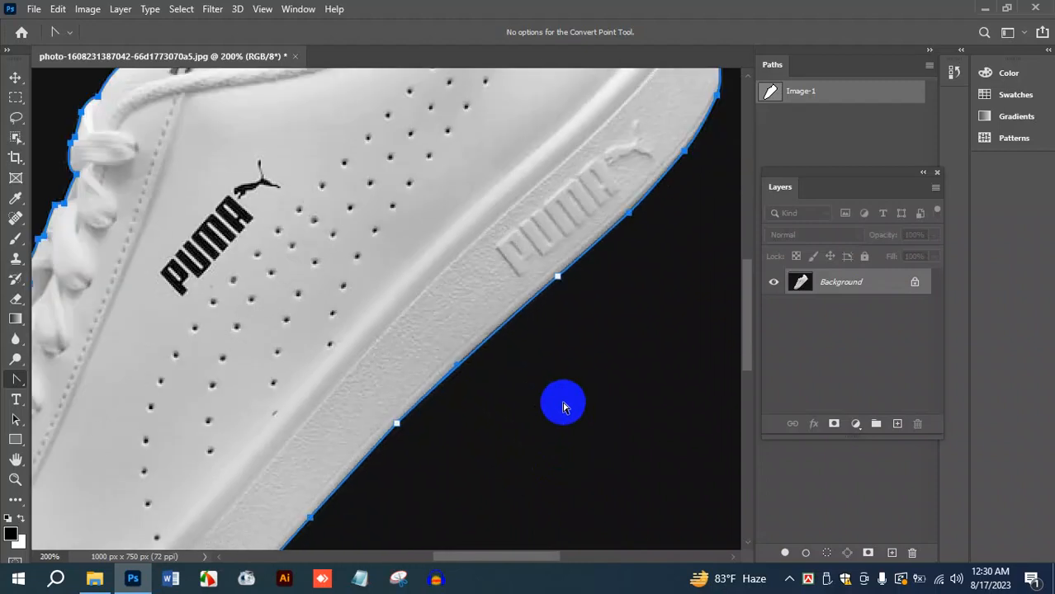
key(ctrl+minus)
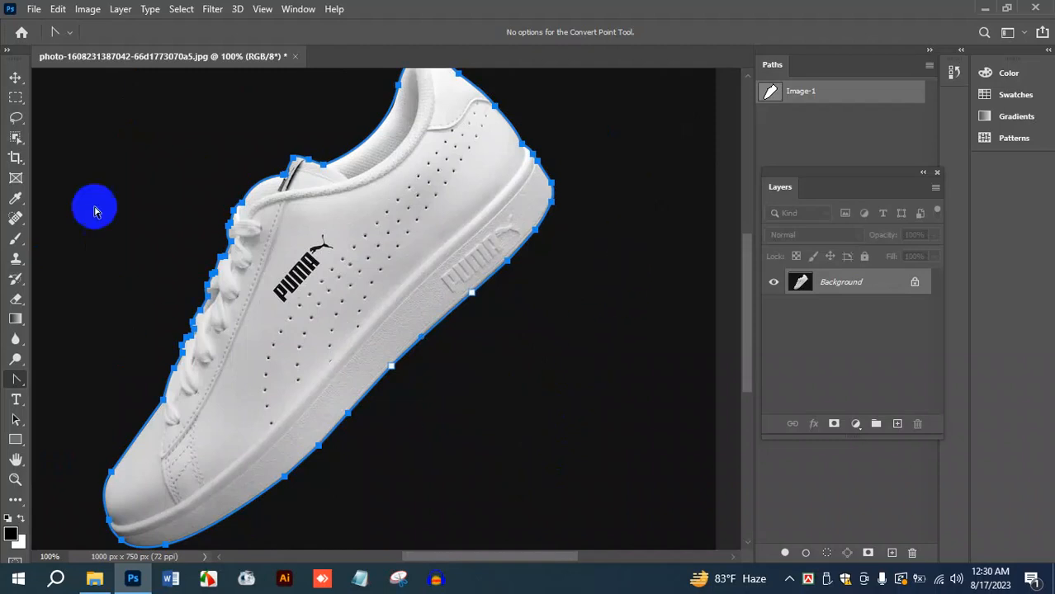
click(34, 9)
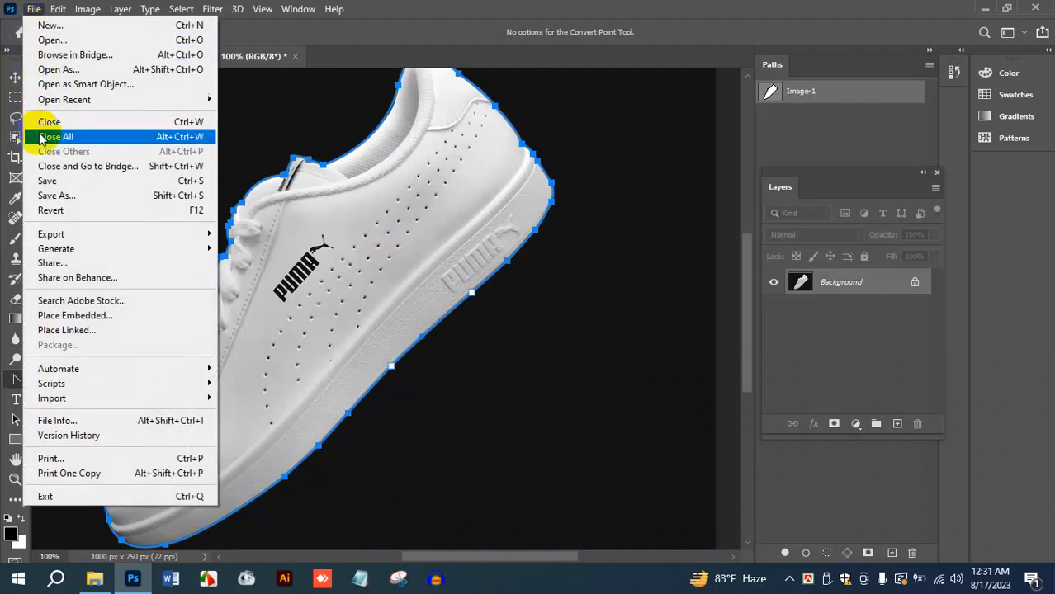
click(430, 341)
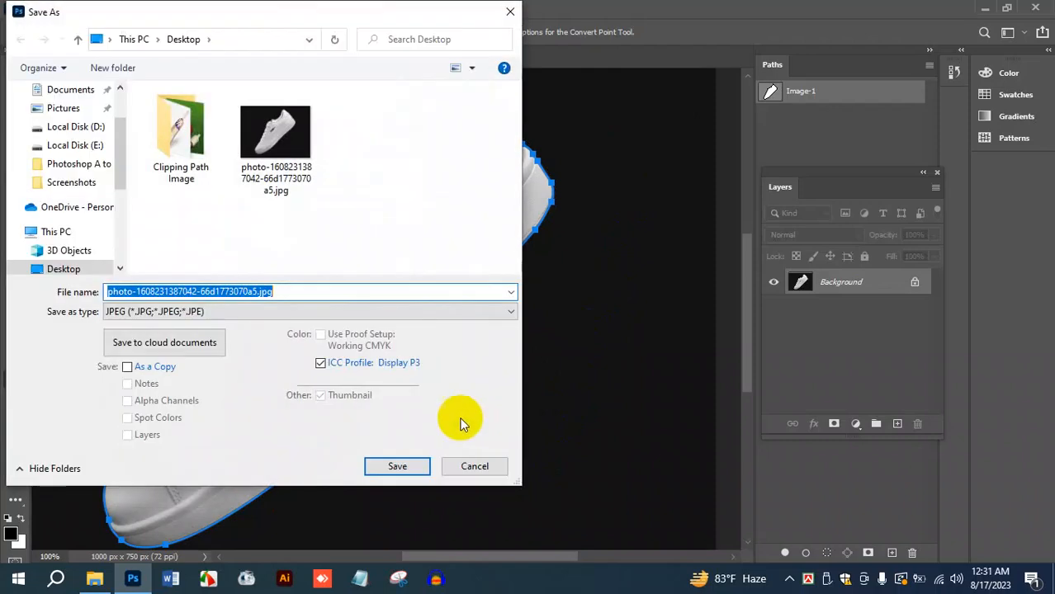
click(458, 311)
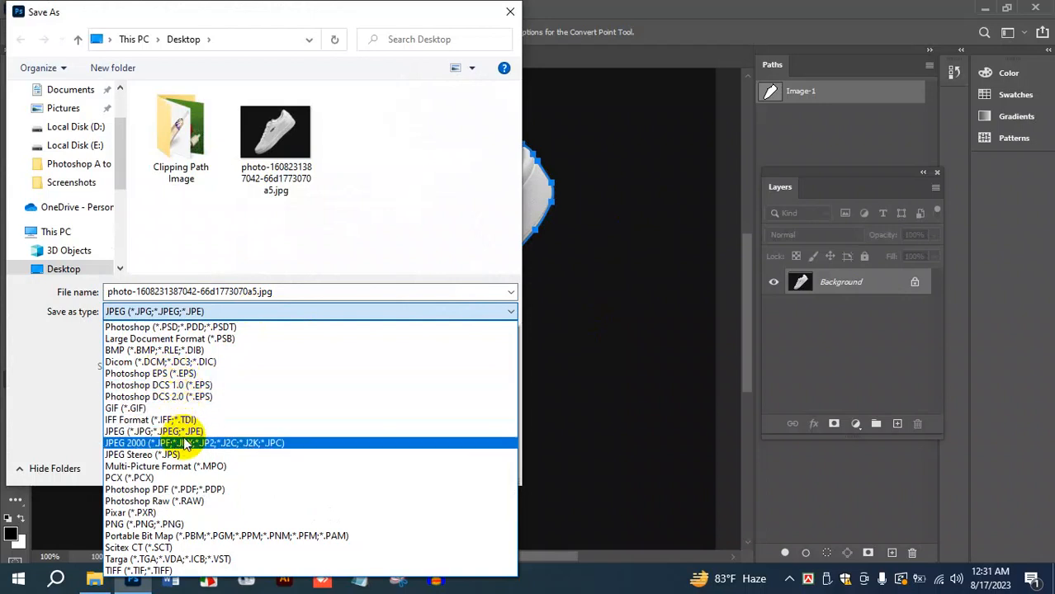
click(196, 524)
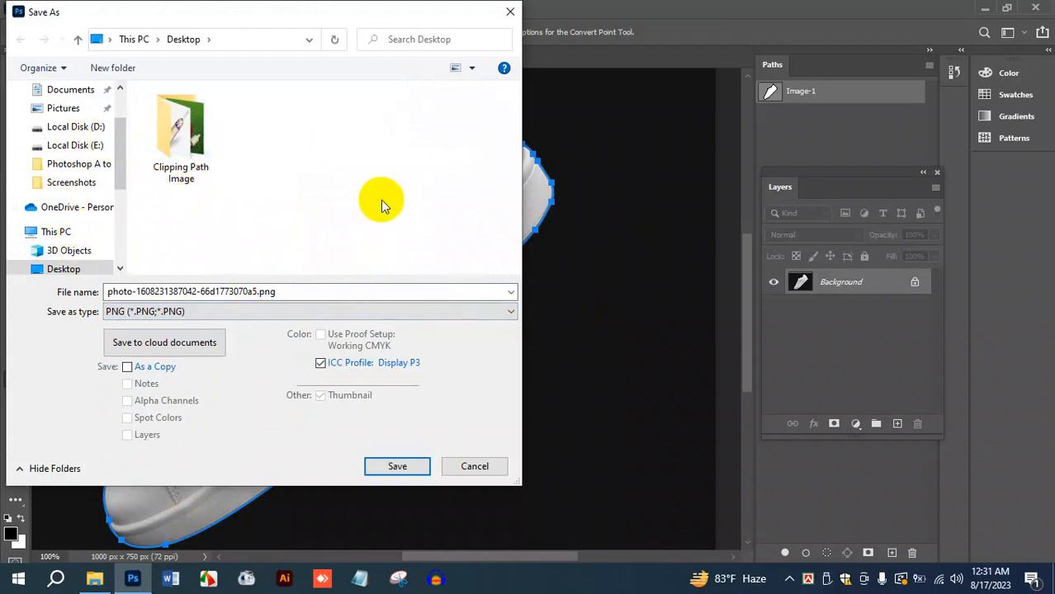
click(508, 290)
click(360, 291)
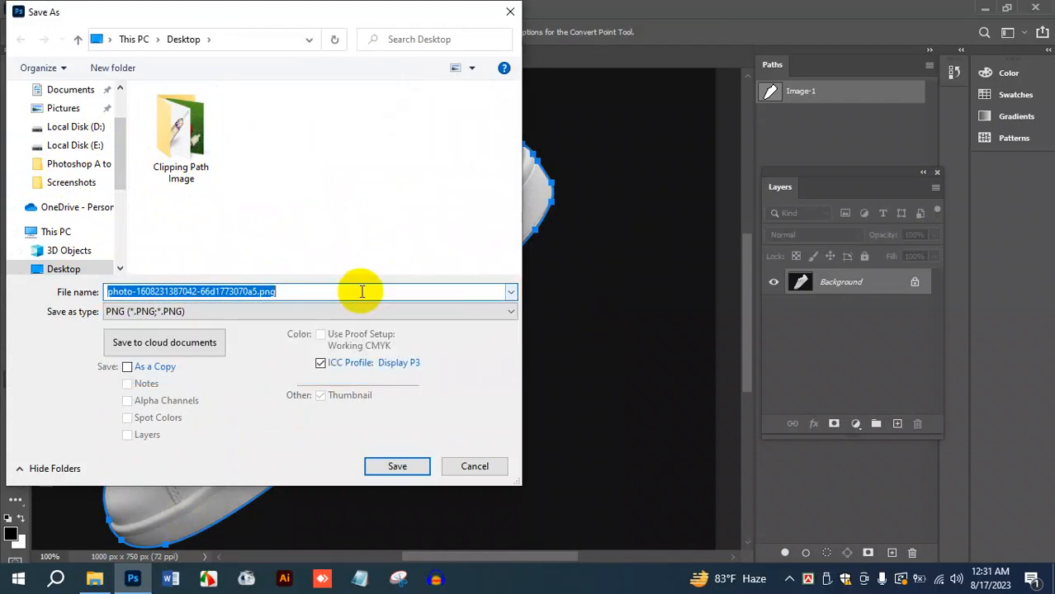
click(508, 13)
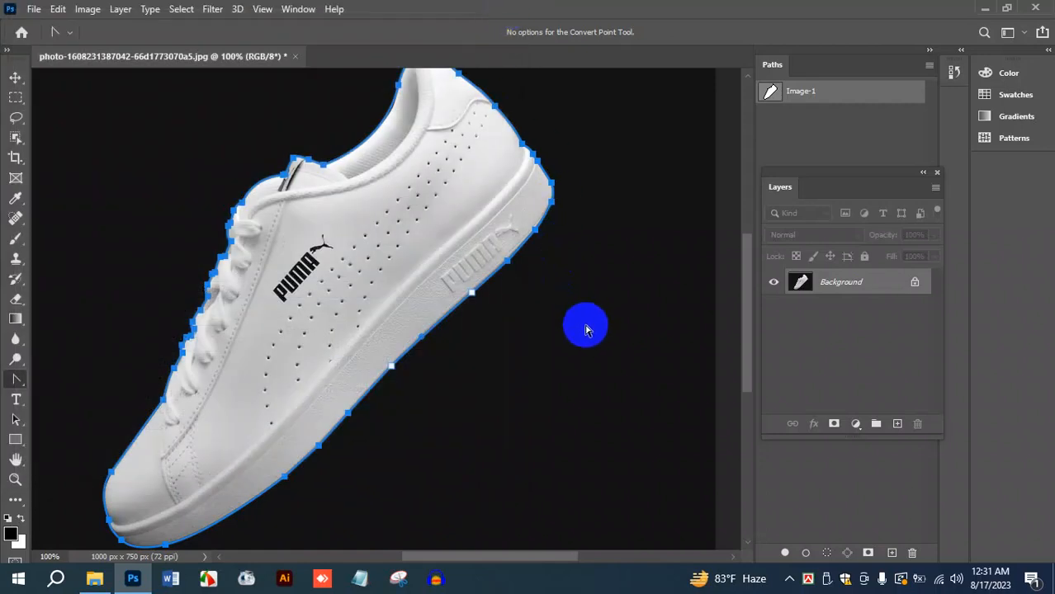
scroll(572, 370, up, 2)
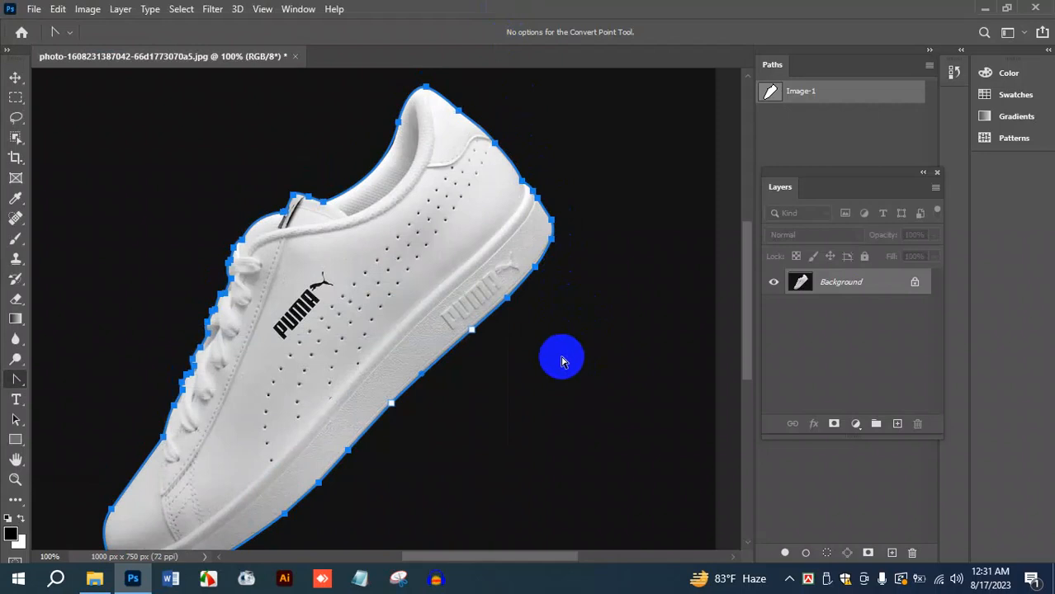
key(ctrl+plus)
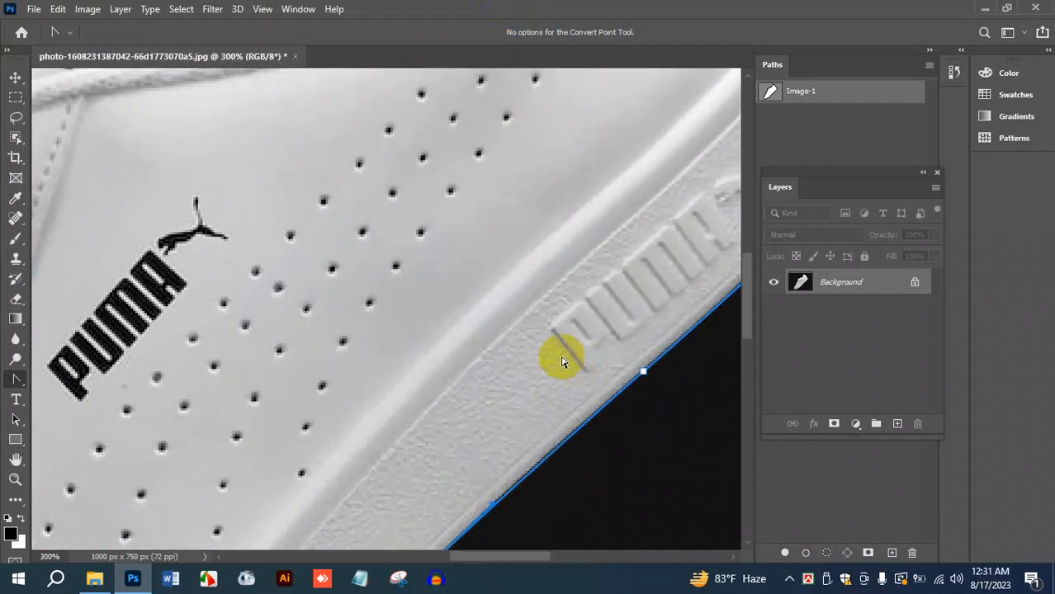
scroll(562, 362, up, 6)
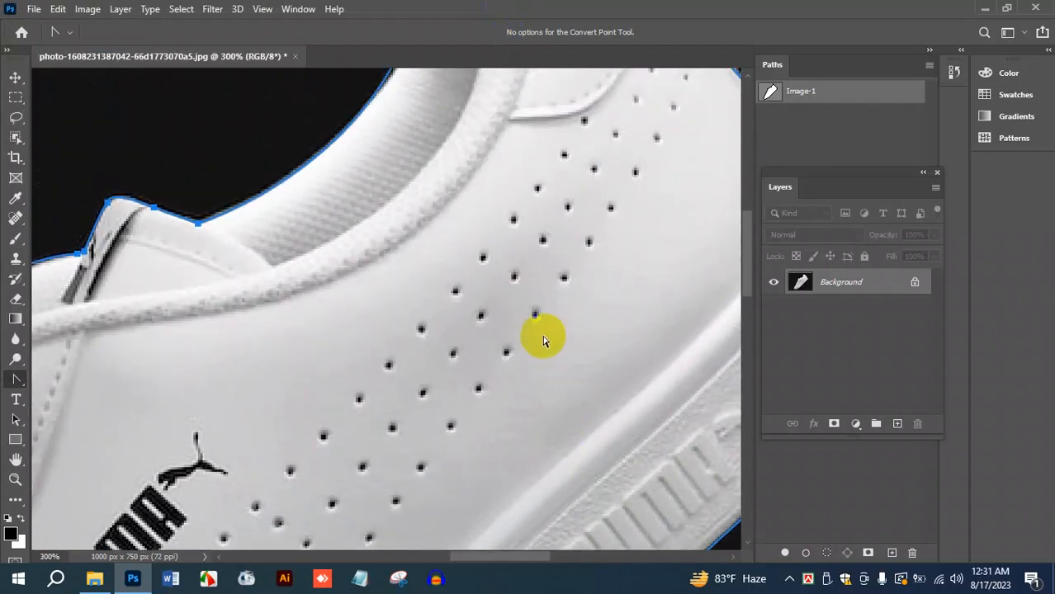
key(ctrl+minus)
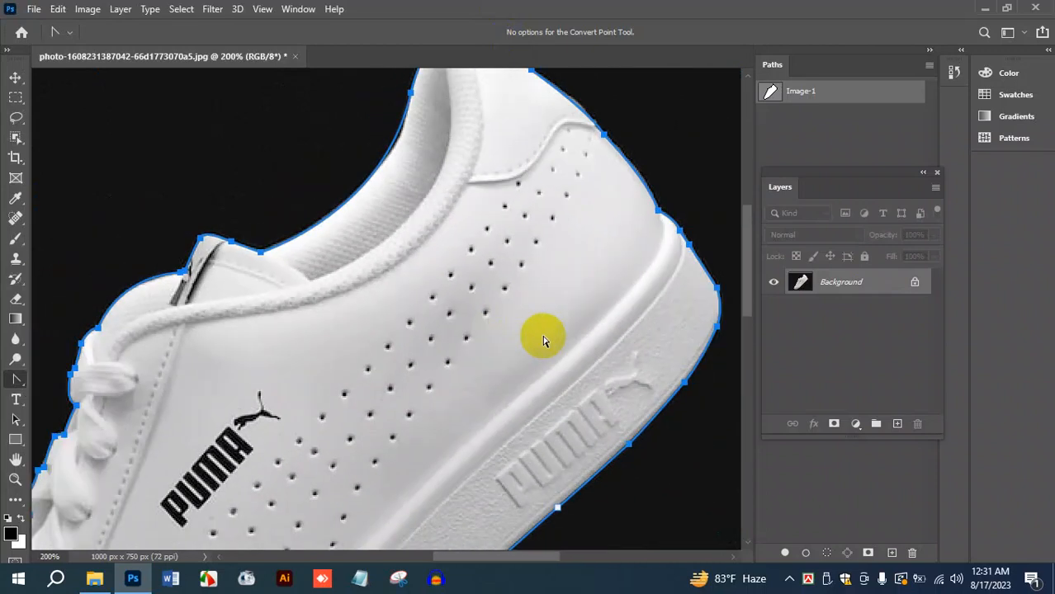
click(376, 103)
click(657, 184)
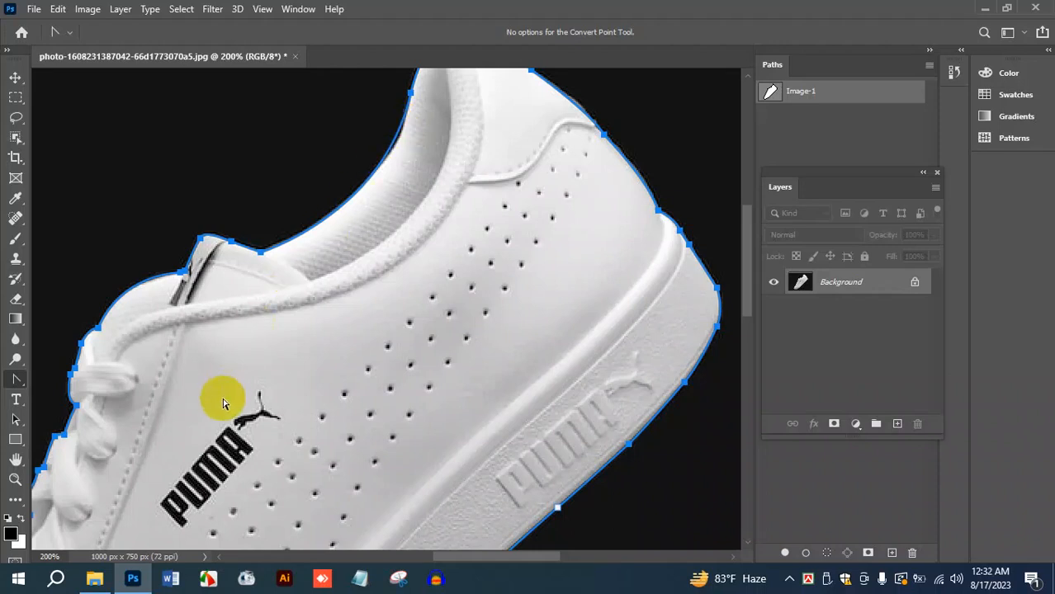
Look over the product images in the Clipping Path Image folder in File Explorer, then return to Photoshop
click(95, 580)
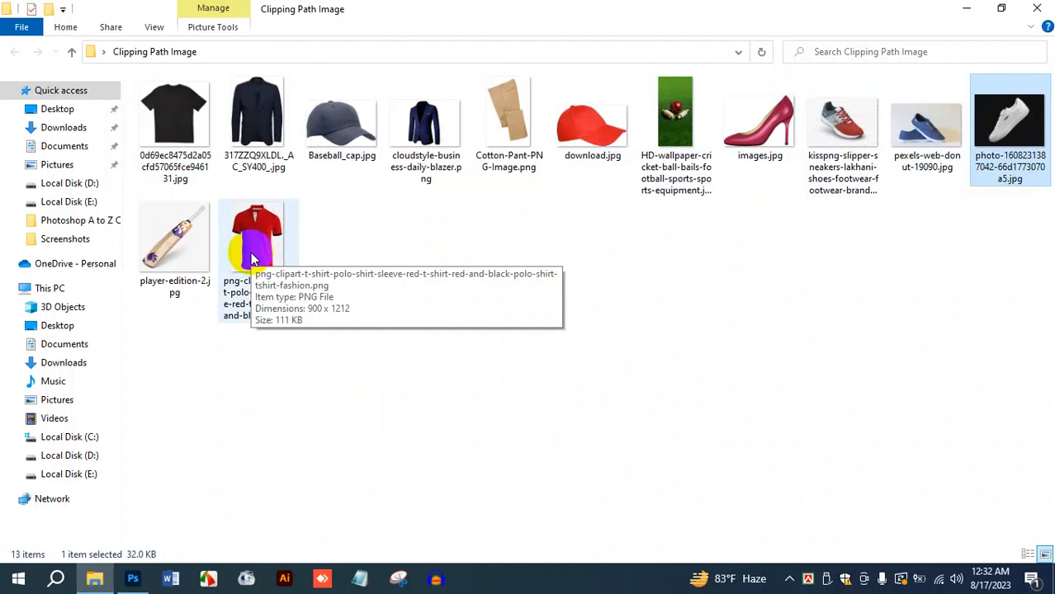
click(967, 9)
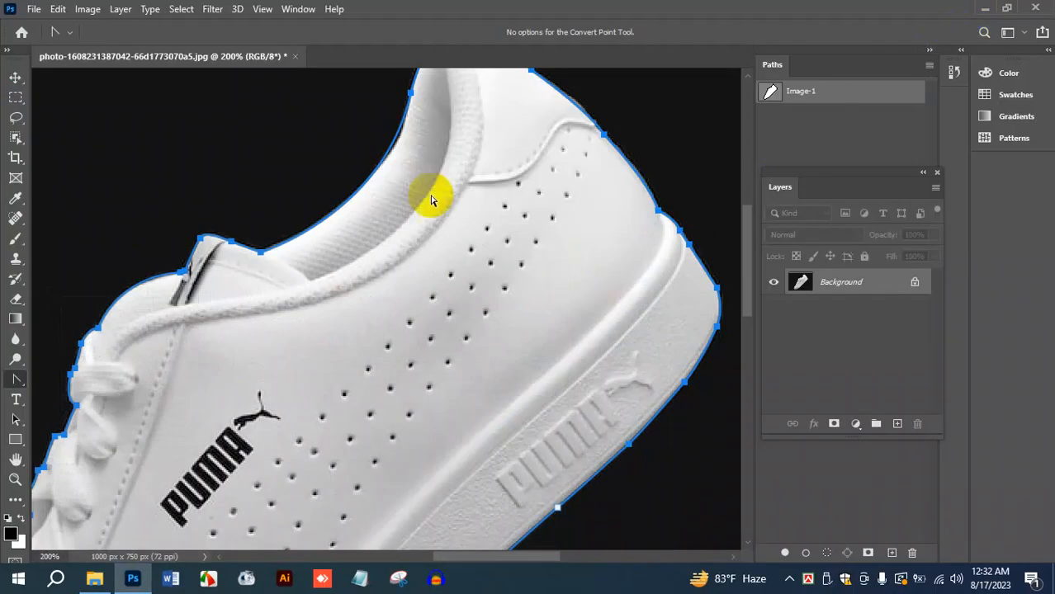
Close the shoe image and save its changes
click(294, 56)
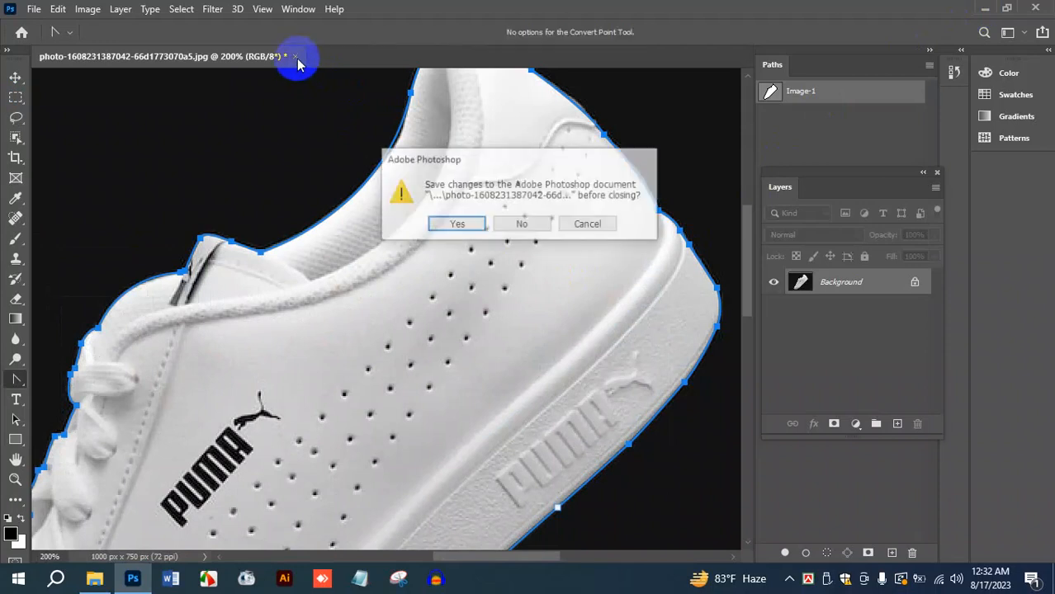
click(461, 224)
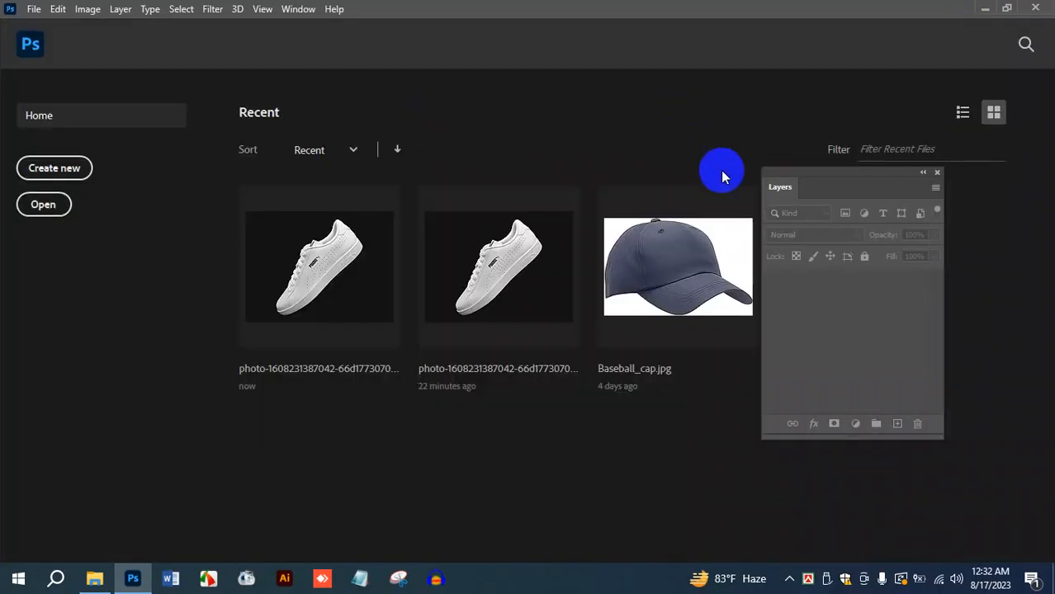
Reopen the saved shoe JPEG from the desktop in Photoshop and show its Image-1 path on the canvas
click(984, 10)
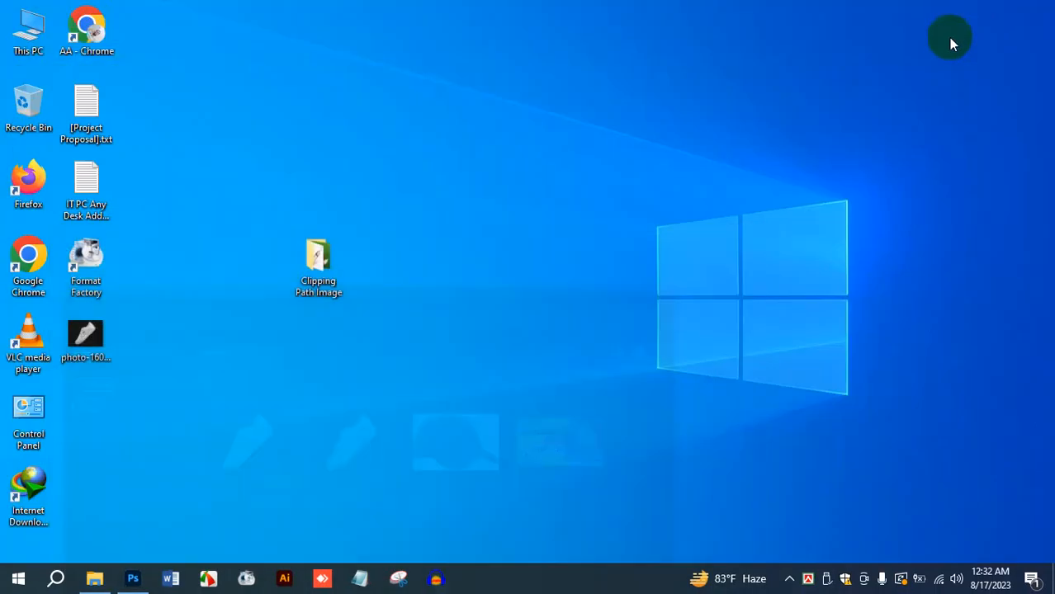
drag(86, 334, 483, 278)
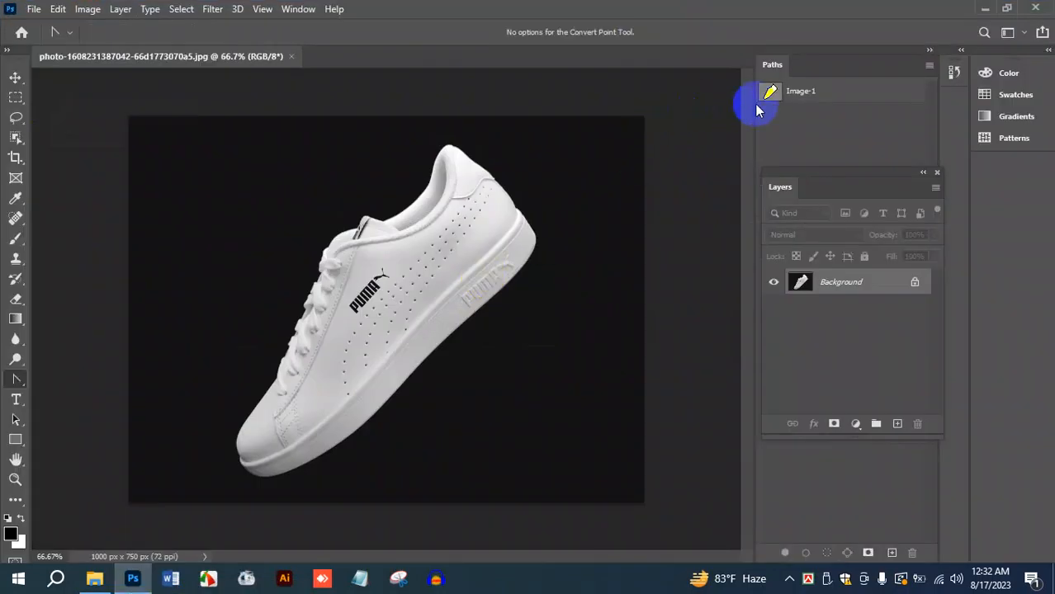
click(807, 94)
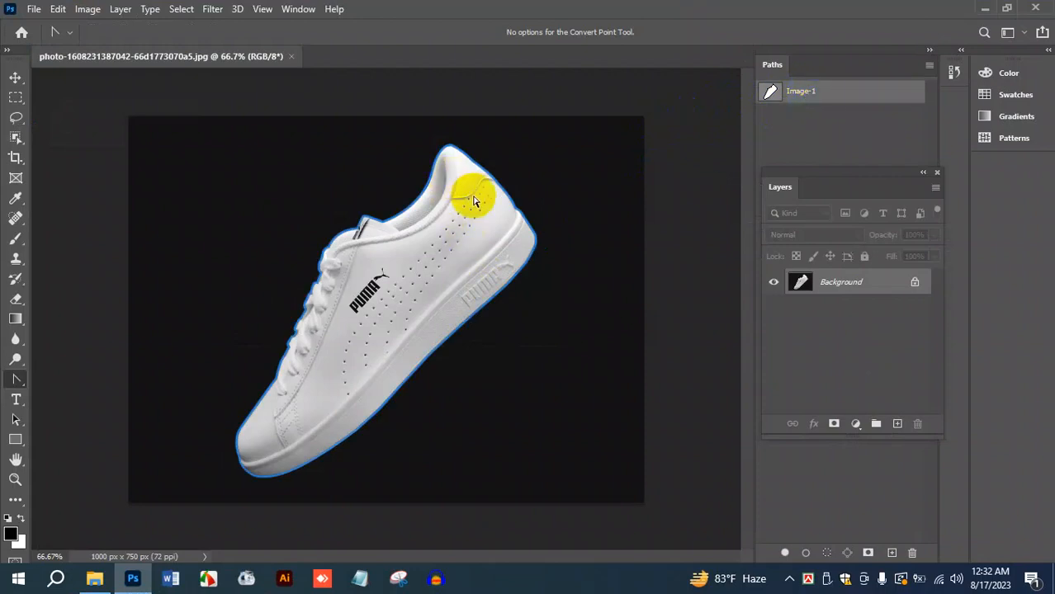
Examine up close how the Image-1 path follows the shoe's collar, tongue, laces and sole edge
key(ctrl+plus)
key(ctrl+plus)
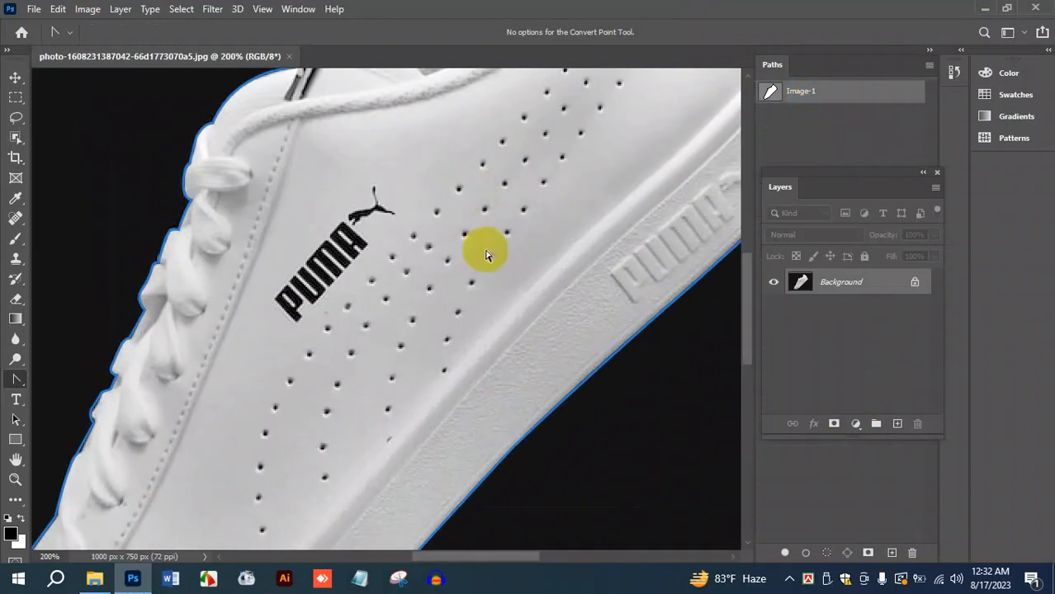
scroll(485, 254, up, 5)
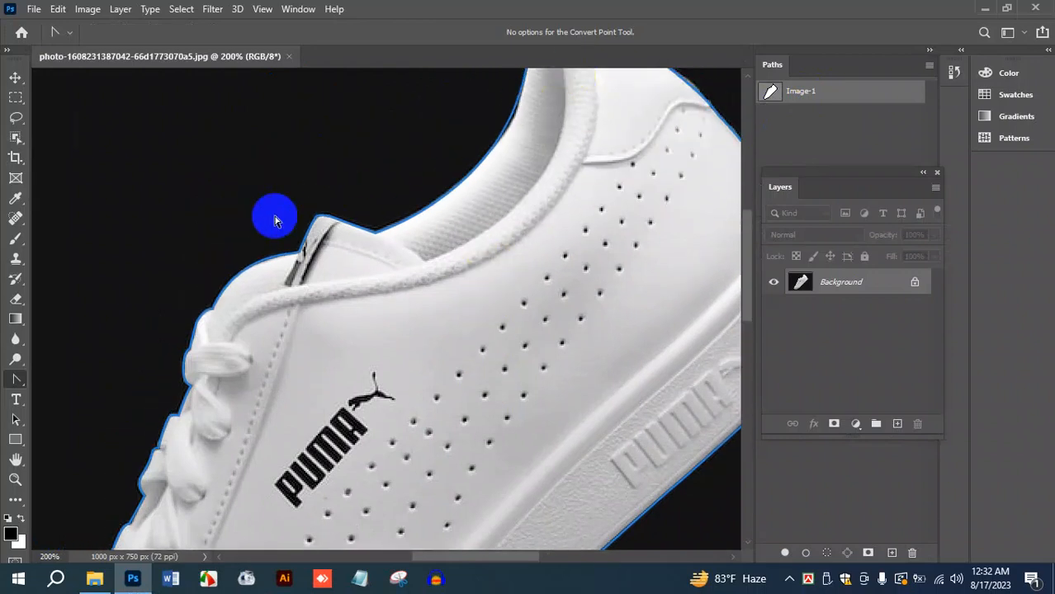
scroll(207, 259, down, 6)
scroll(91, 419, down, 3)
drag(446, 558, 421, 568)
scroll(378, 342, up, 2)
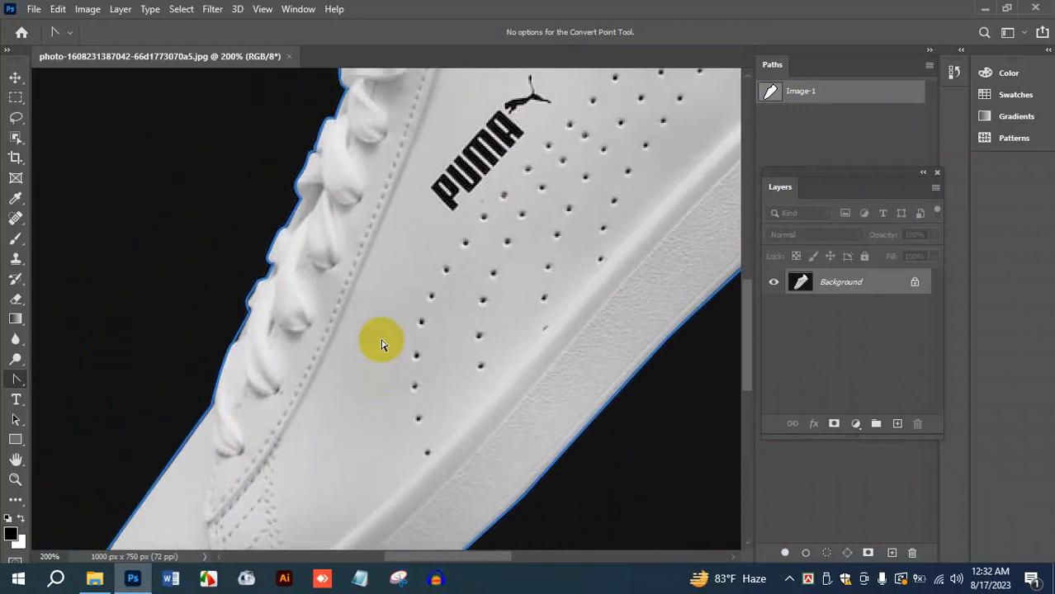
scroll(381, 345, up, 1)
scroll(381, 330, up, 3)
scroll(376, 297, left, 5)
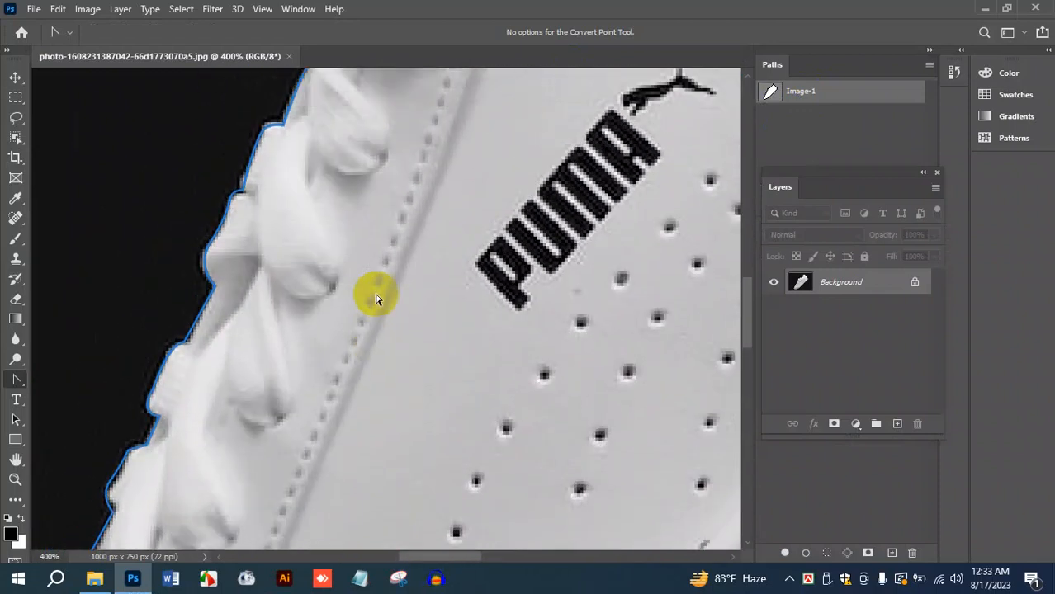
scroll(309, 194, up, 5)
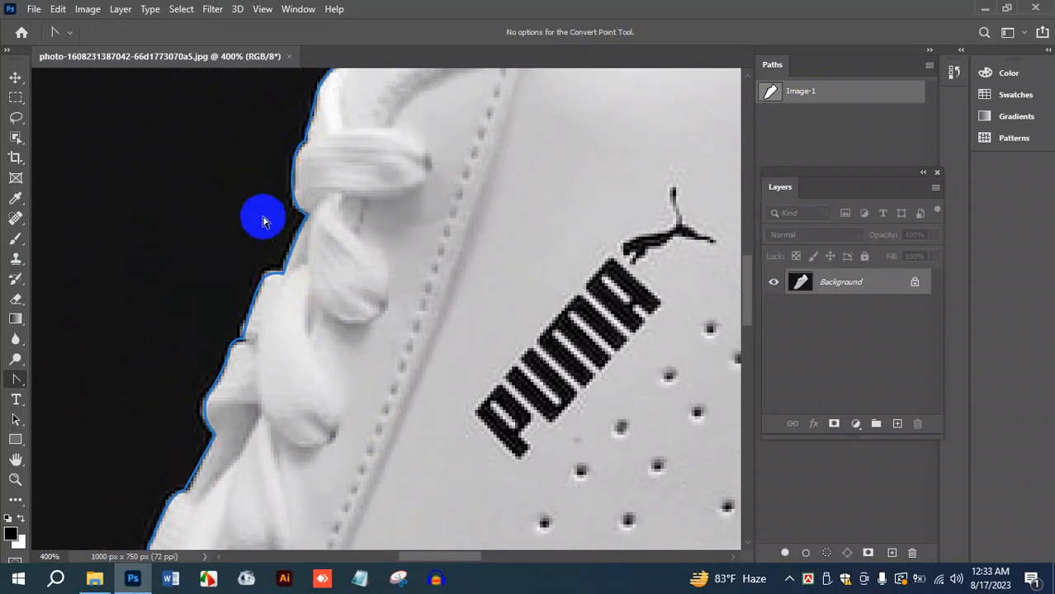
scroll(275, 368, down, 6)
scroll(165, 412, down, 10)
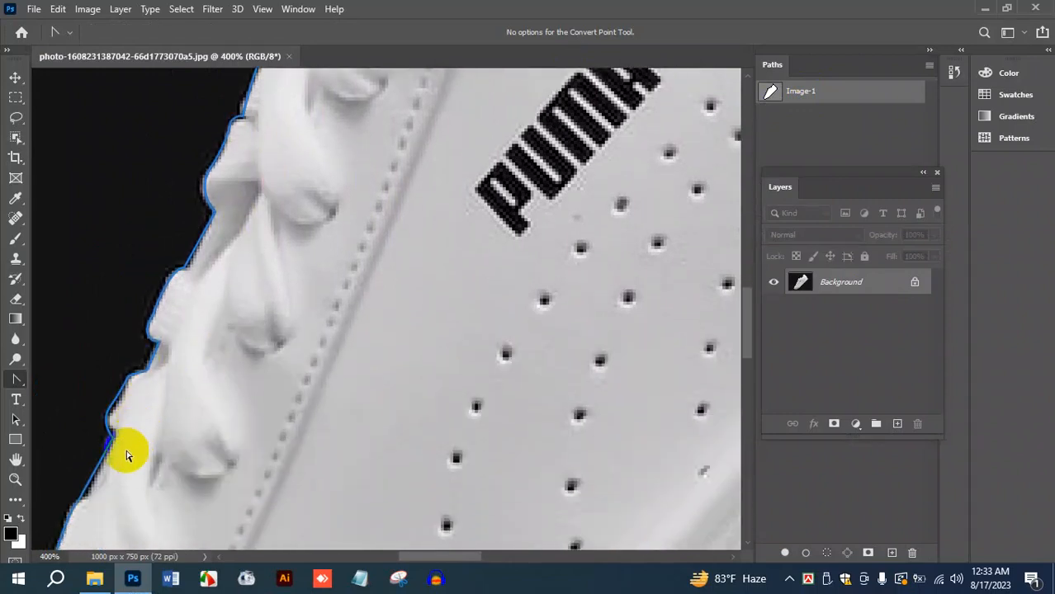
scroll(116, 417, down, 3)
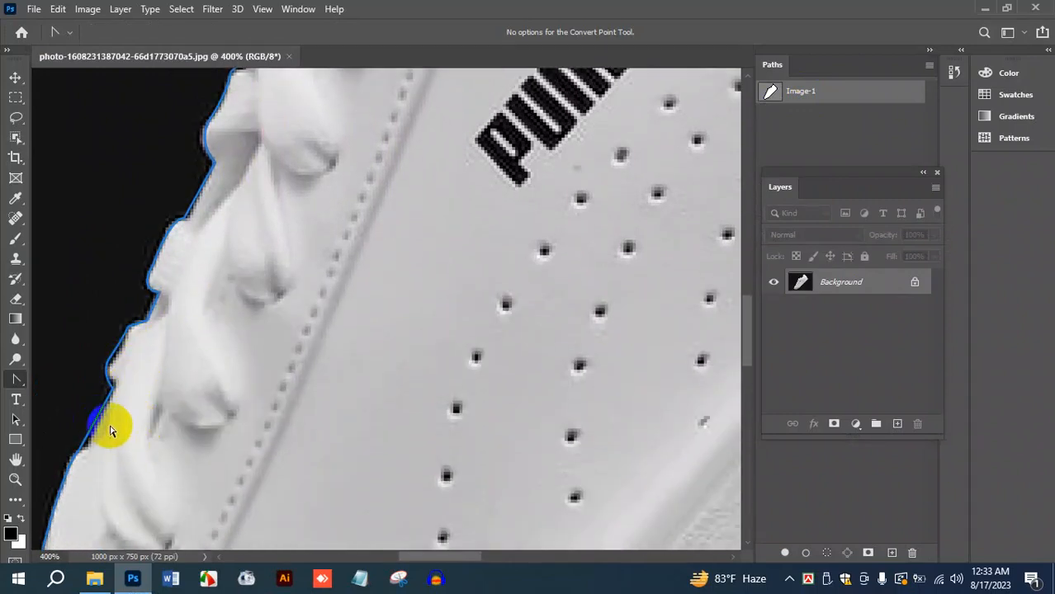
scroll(113, 467, down, 5)
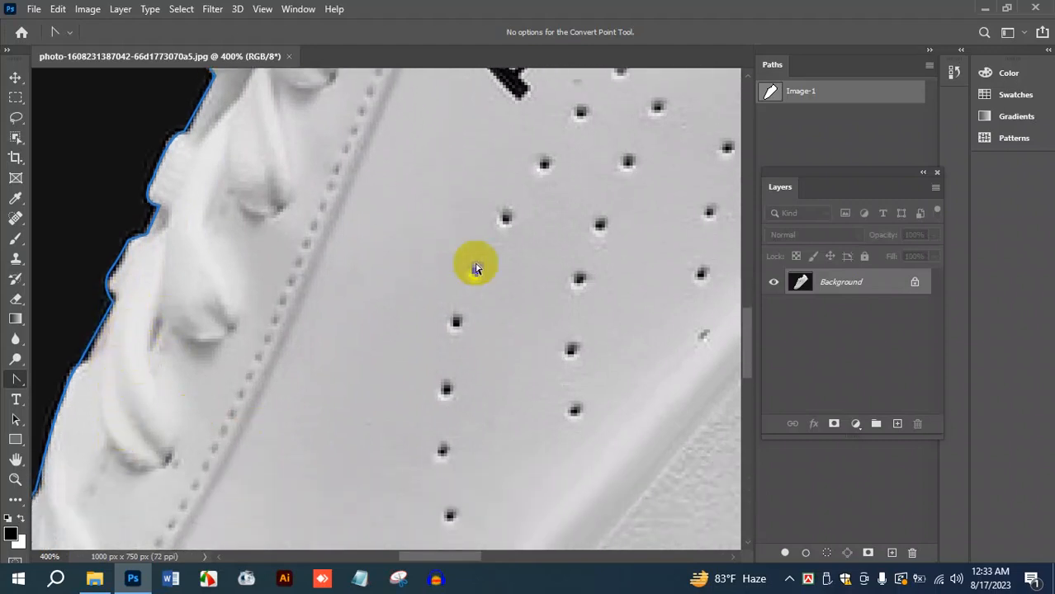
right_click(16, 379)
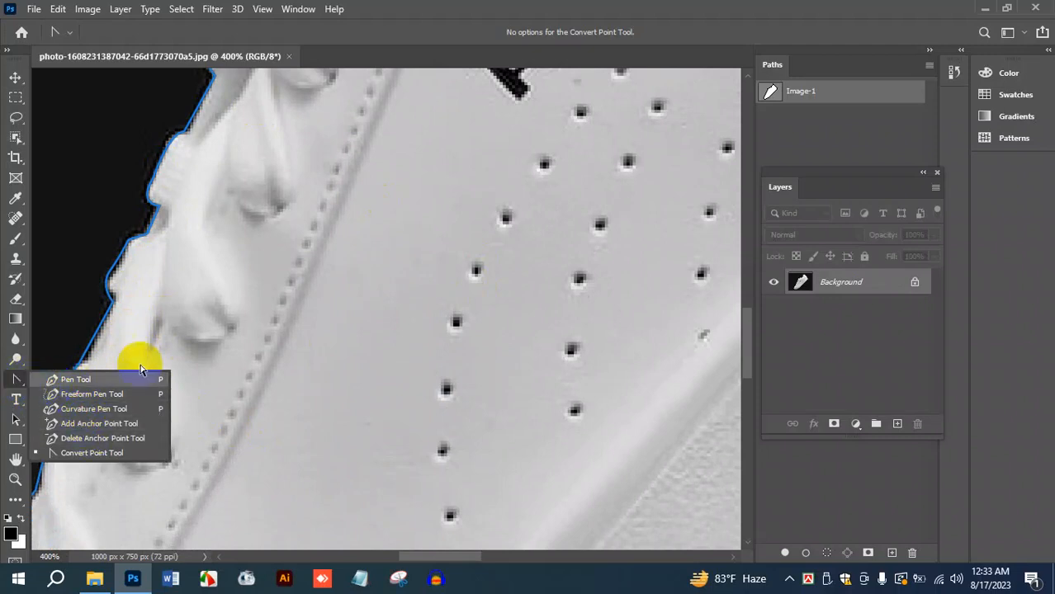
click(16, 386)
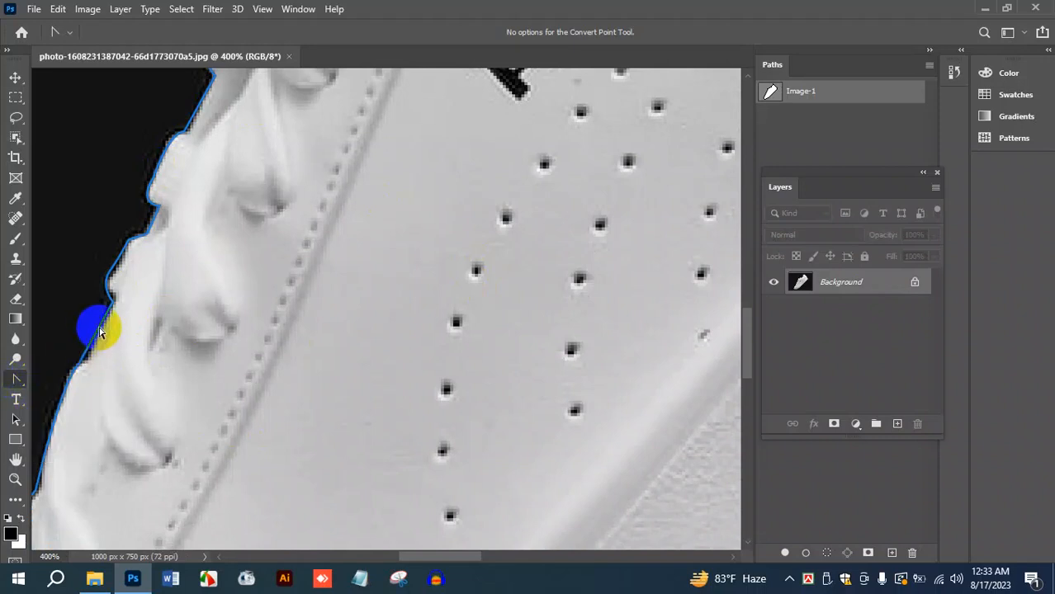